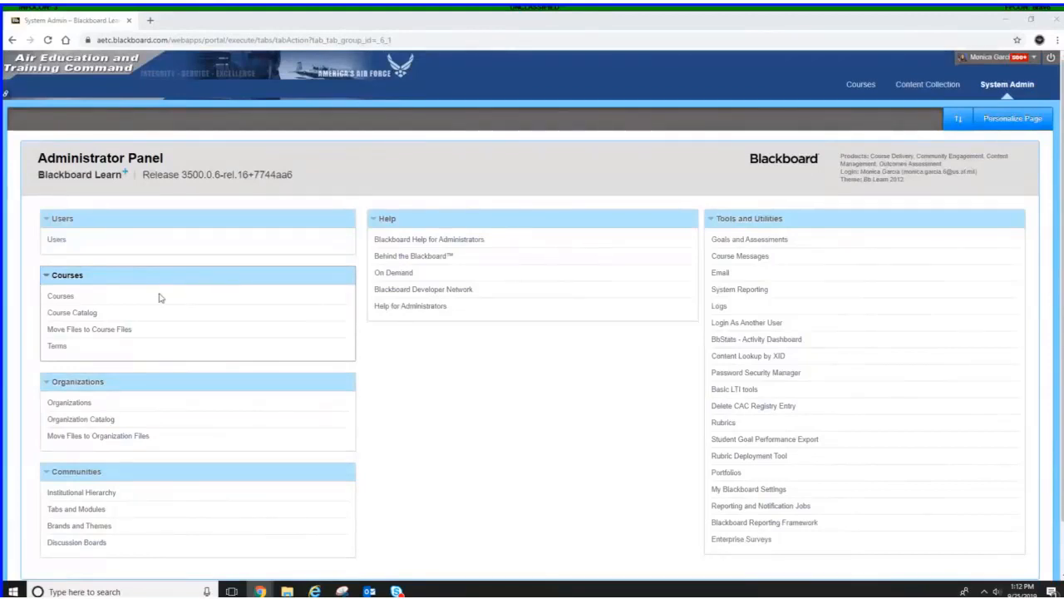
Start creating a new course from the Courses management page
{"action": "left_click", "coordinate": [59, 298]}
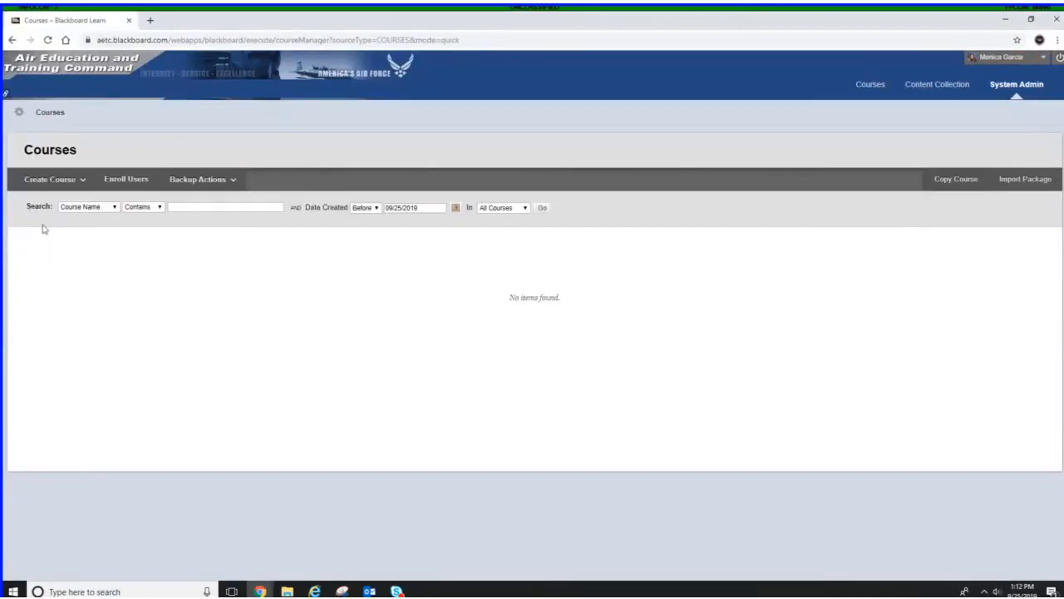
{"action": "left_click", "coordinate": [41, 178]}
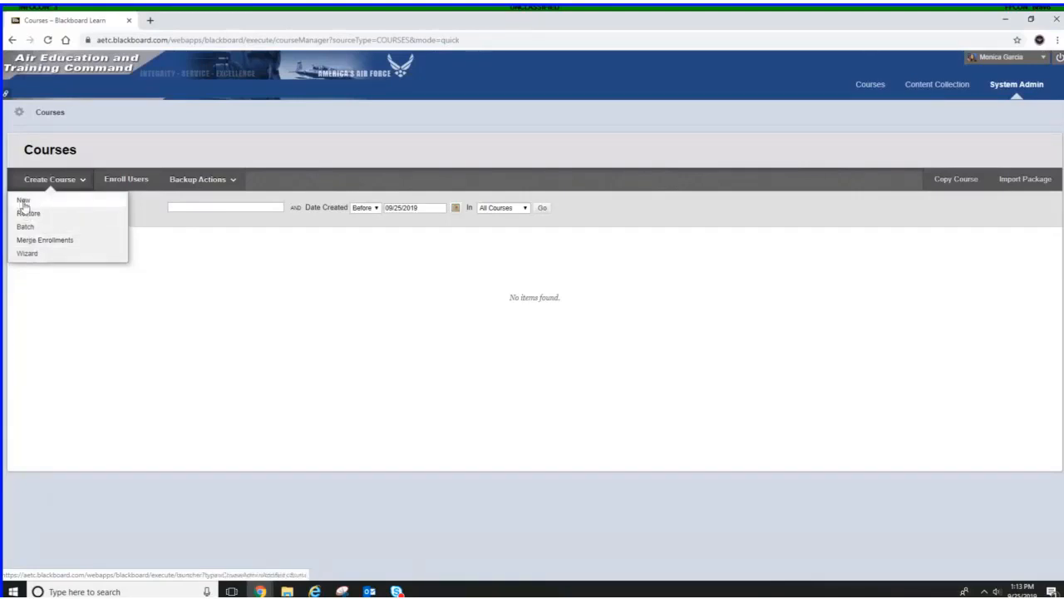
{"action": "left_click", "coordinate": [24, 203]}
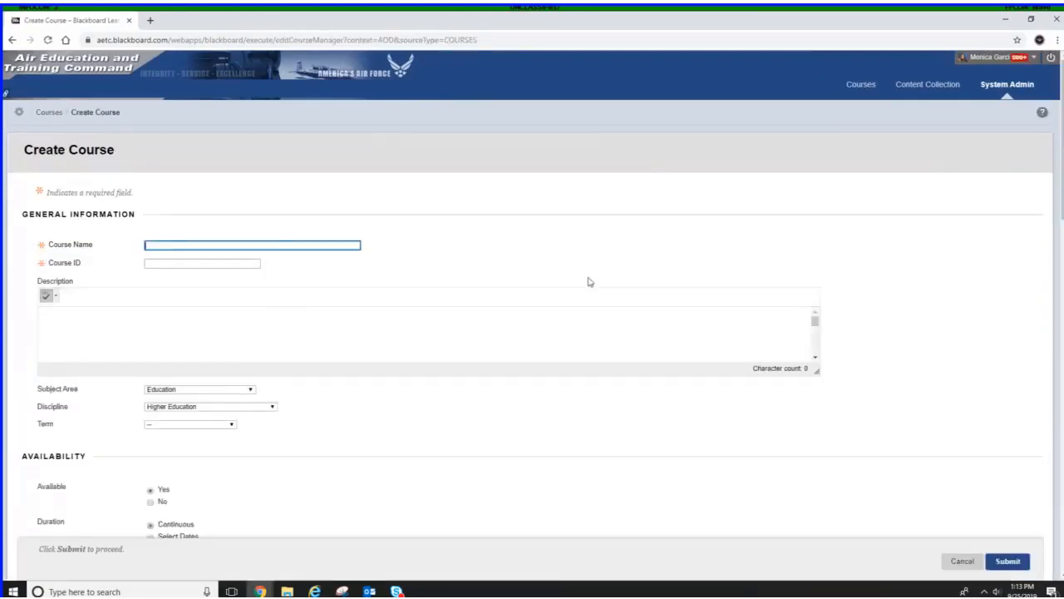
Enter Demonstration course as the course name
{"action": "scroll", "coordinate": [692, 265], "scroll_direction": "down", "scroll_amount": 1}
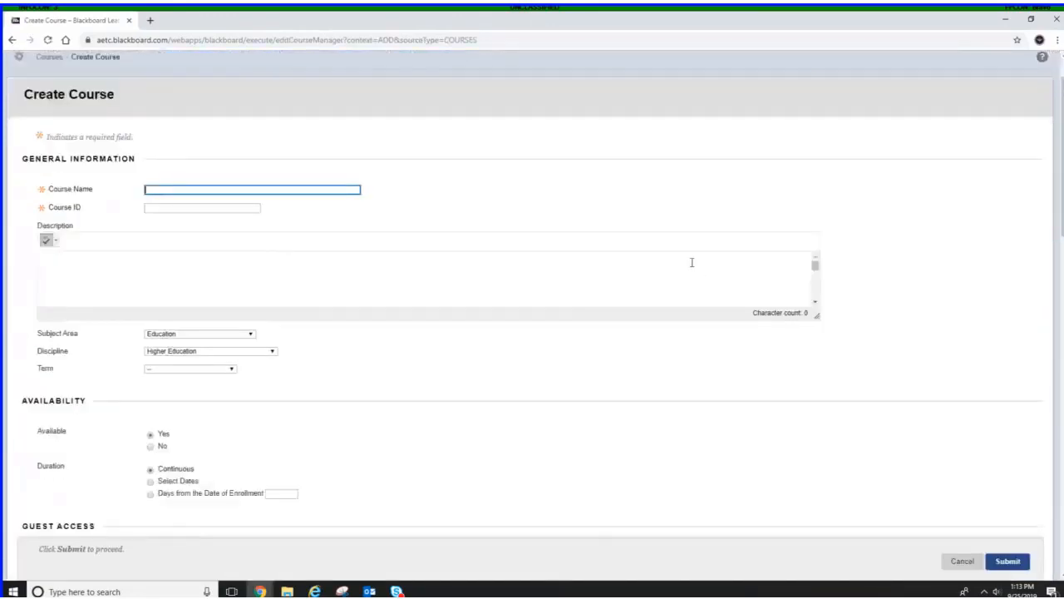
{"action": "scroll", "coordinate": [691, 263], "scroll_direction": "up", "scroll_amount": 1}
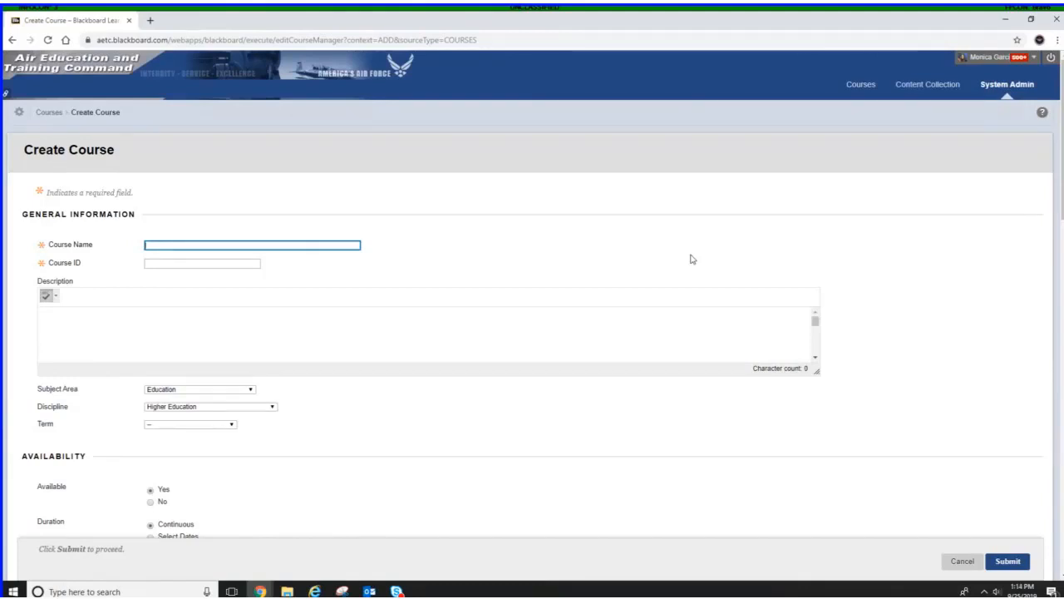
{"action": "type", "text": "est"}
{"action": "key", "text": "BackSpace"}
{"action": "key", "text": "BackSpace"}
{"action": "key", "text": "BackSpace"}
{"action": "key", "text": "BackSpace"}
{"action": "type", "text": "Demonstration course"}
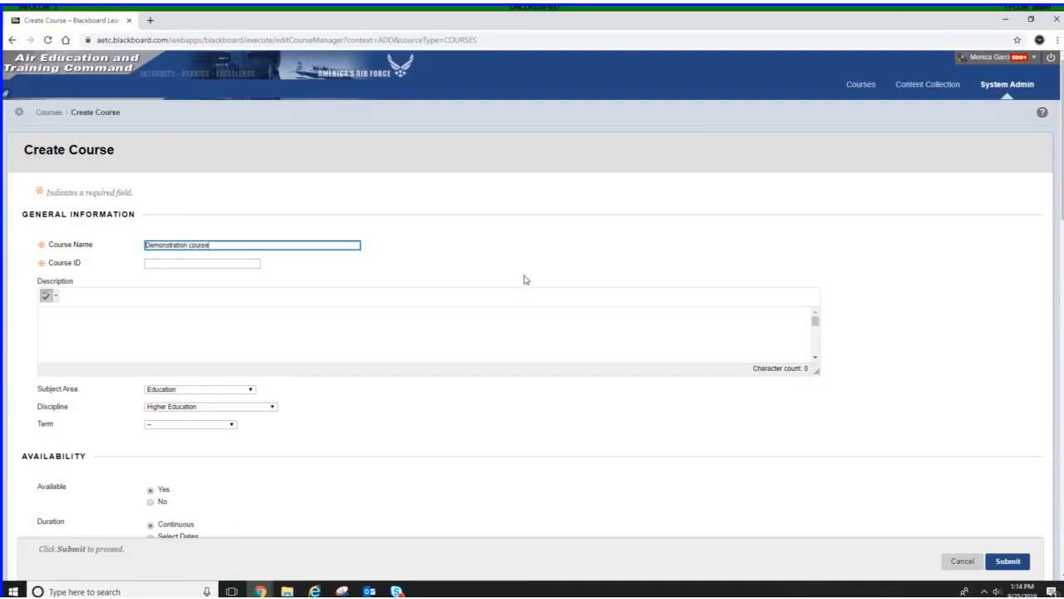
Set the course ID to demo01
{"action": "left_click", "coordinate": [246, 262]}
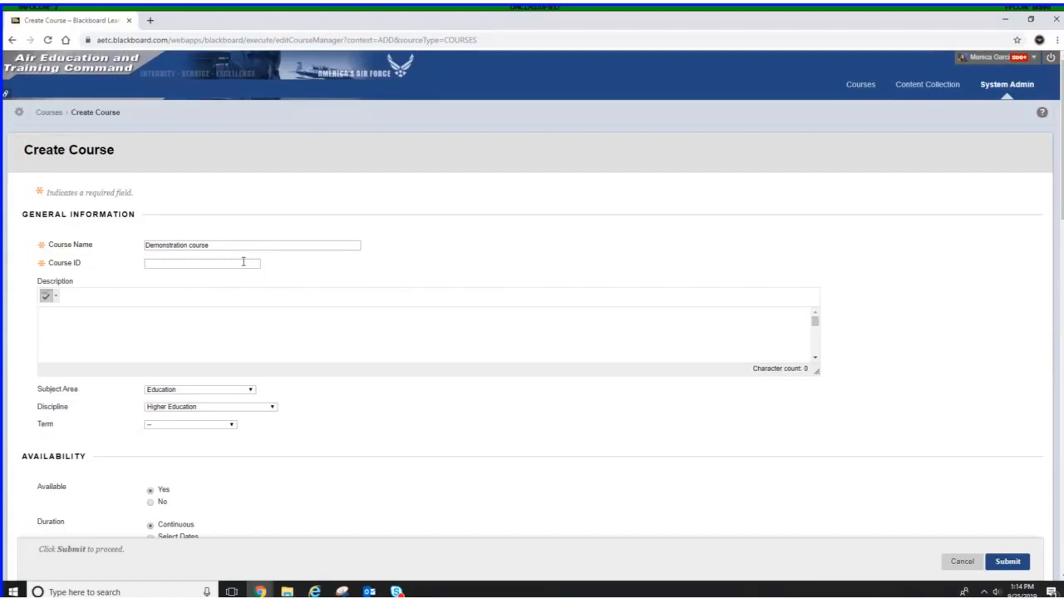
{"action": "left_click", "coordinate": [244, 262]}
{"action": "type", "text": "demo"}
{"action": "type", "text": "d"}
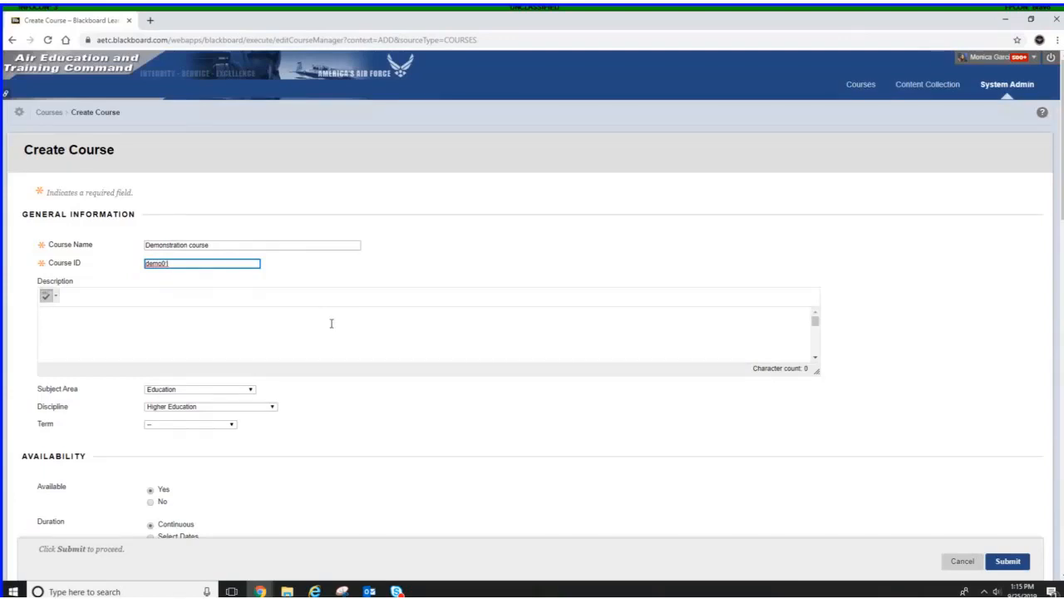
Add the FACD (Faculty Development (FacD)) category to the course's selected categories
{"action": "left_click", "coordinate": [290, 342]}
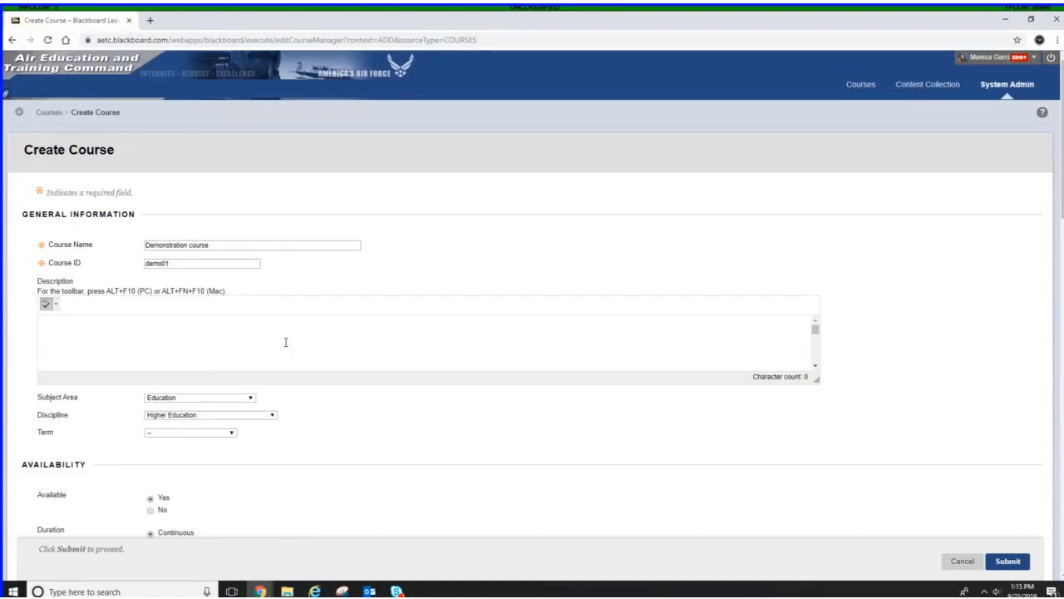
{"action": "left_click", "coordinate": [285, 342]}
{"action": "scroll", "coordinate": [369, 416], "scroll_direction": "down", "scroll_amount": 1}
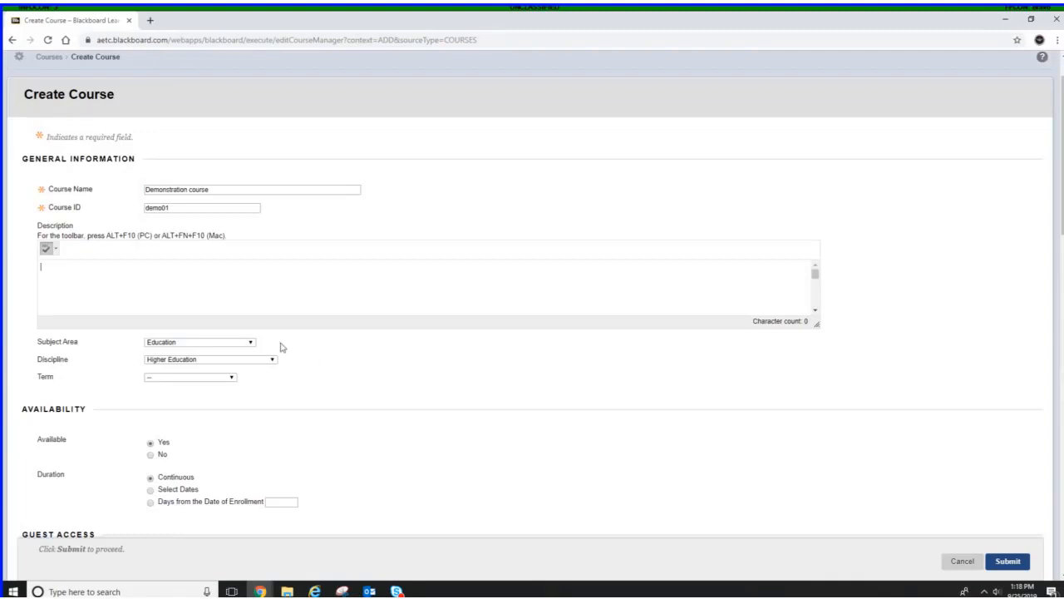
{"action": "scroll", "coordinate": [295, 353], "scroll_direction": "down", "scroll_amount": 1}
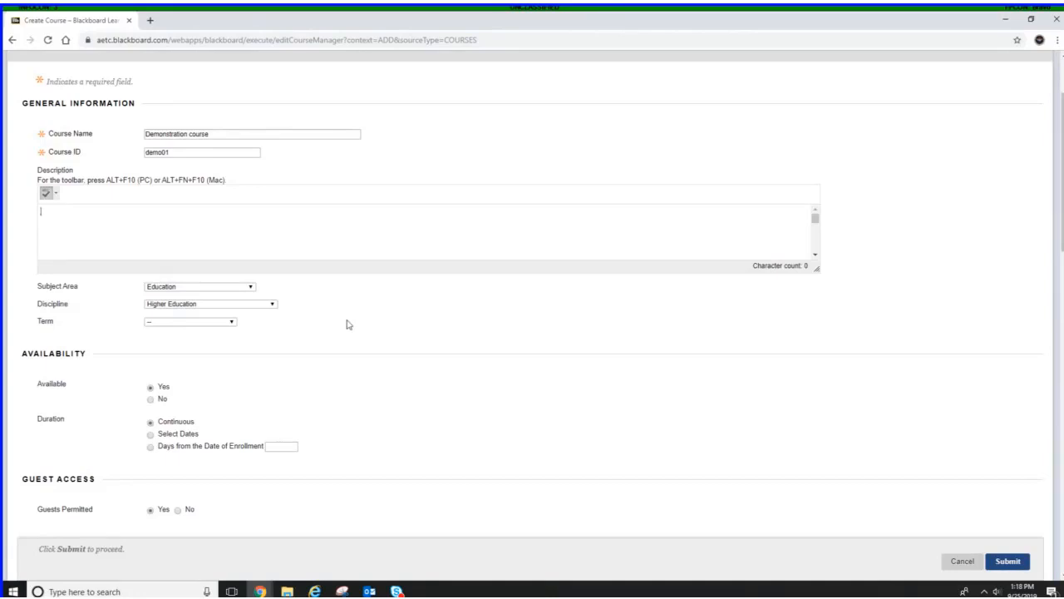
{"action": "scroll", "coordinate": [342, 327], "scroll_direction": "down", "scroll_amount": 1}
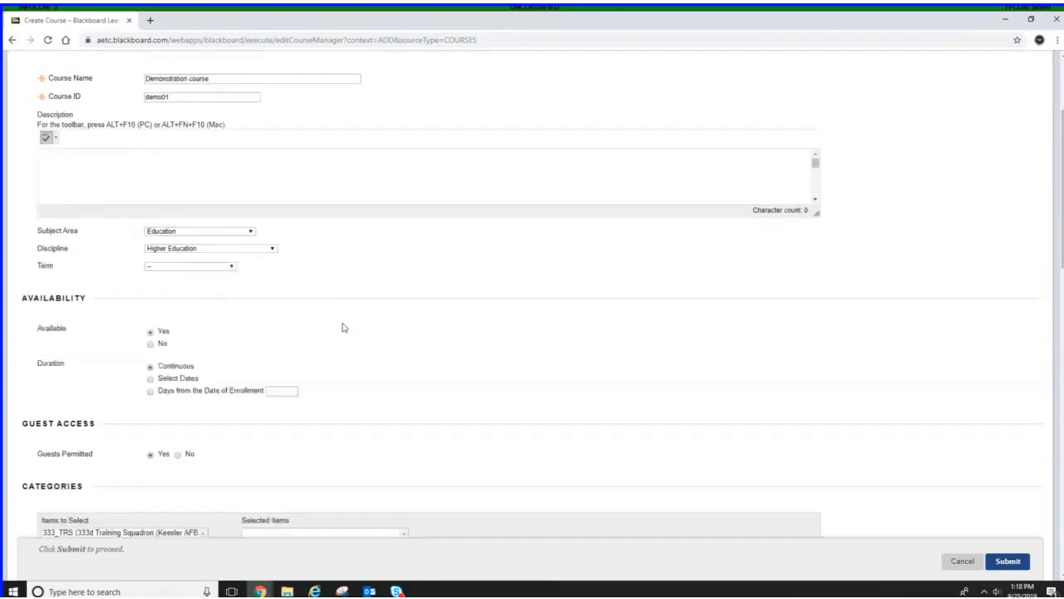
{"action": "scroll", "coordinate": [342, 327], "scroll_direction": "down", "scroll_amount": 1}
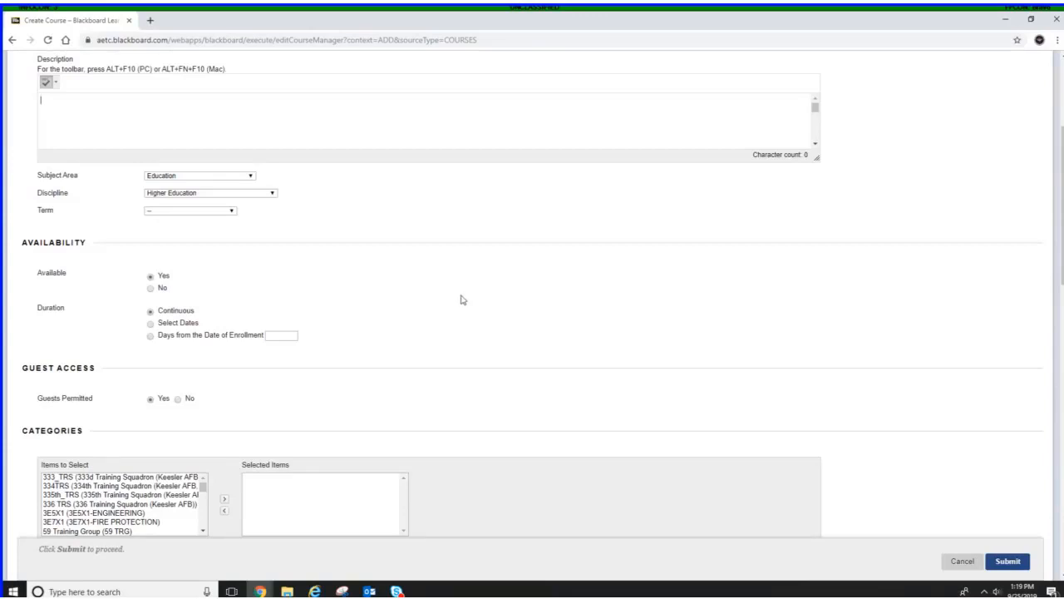
{"action": "scroll", "coordinate": [460, 299], "scroll_direction": "down", "scroll_amount": 1}
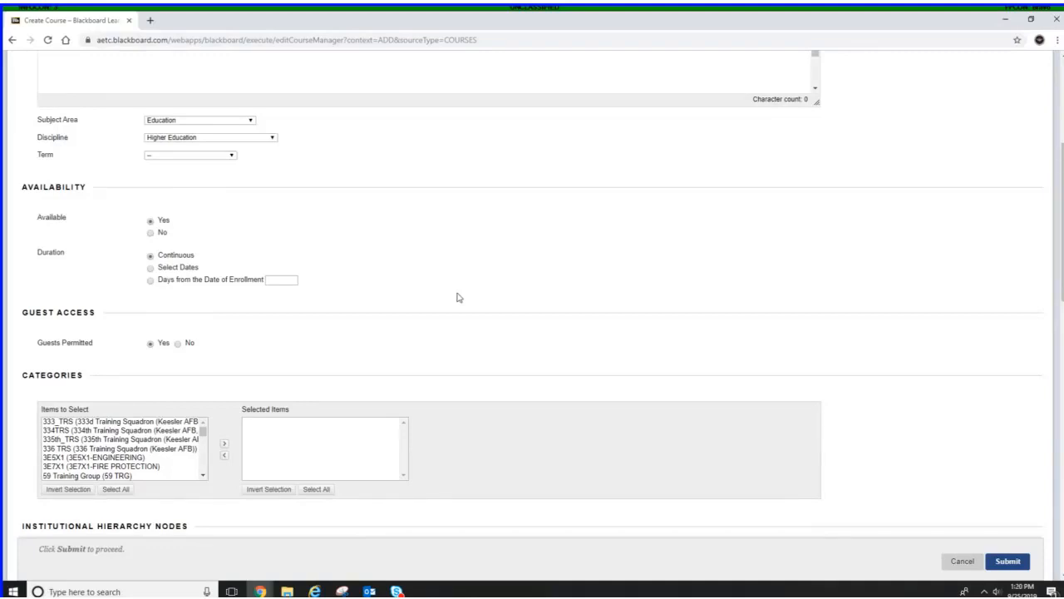
{"action": "scroll", "coordinate": [458, 291], "scroll_direction": "down", "scroll_amount": 1}
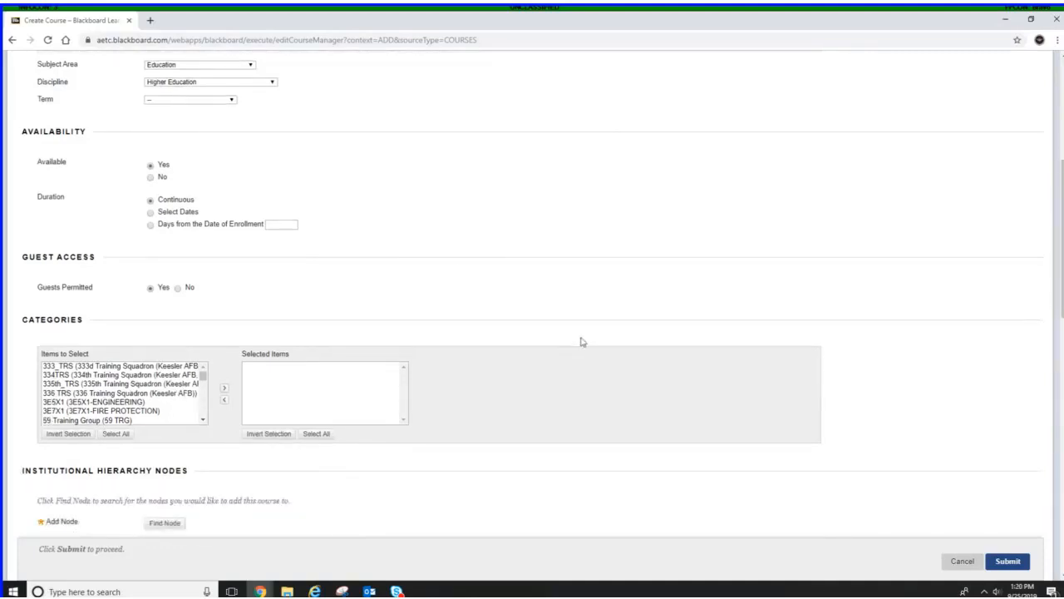
{"action": "scroll", "coordinate": [579, 337], "scroll_direction": "down", "scroll_amount": 1}
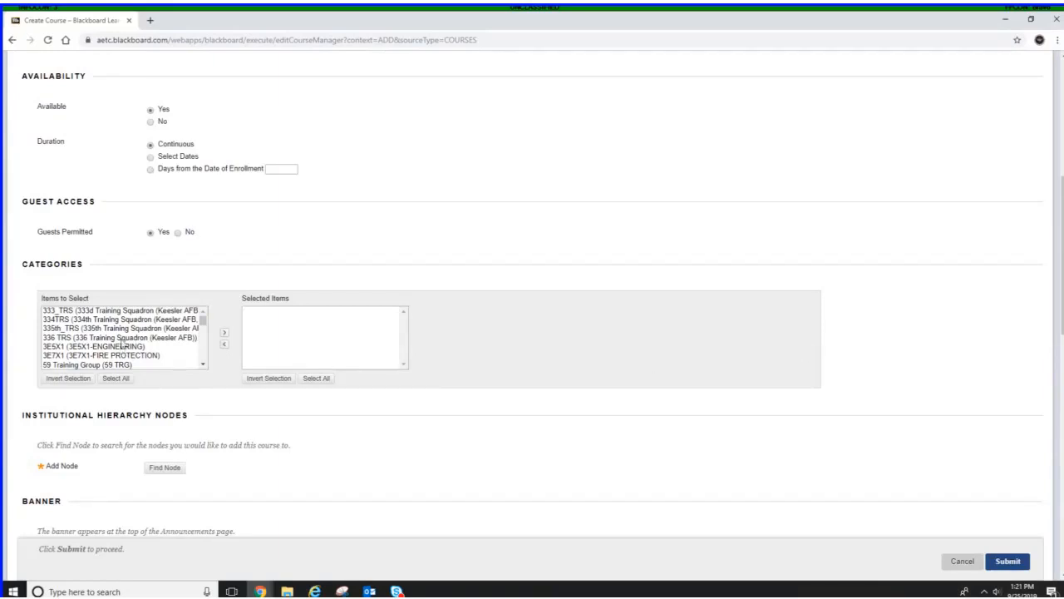
{"action": "left_click", "coordinate": [203, 367]}
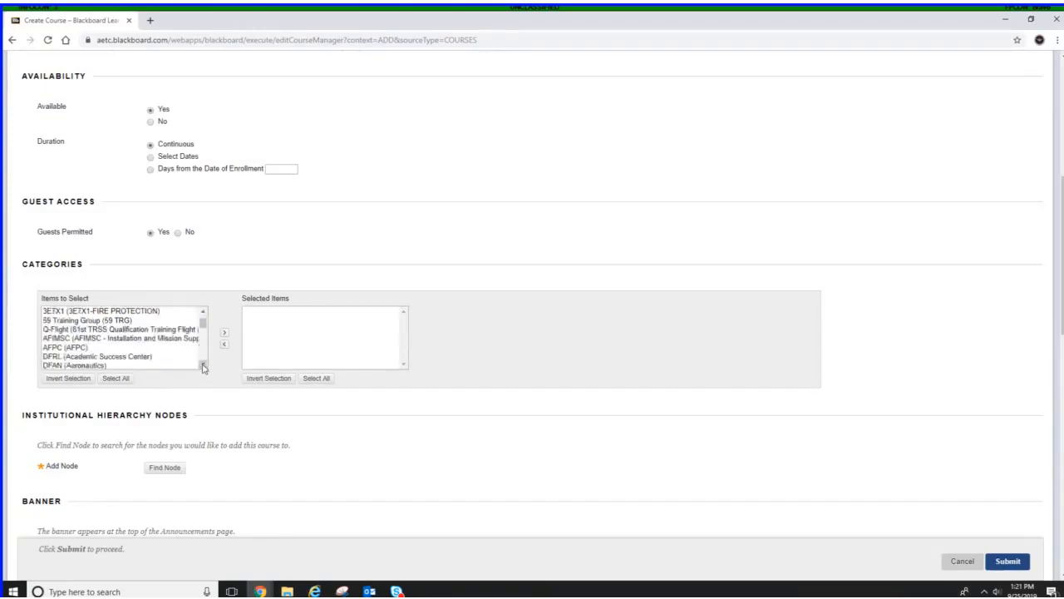
{"action": "left_click_drag", "start_coordinate": [203, 368], "coordinate": [203, 368]}
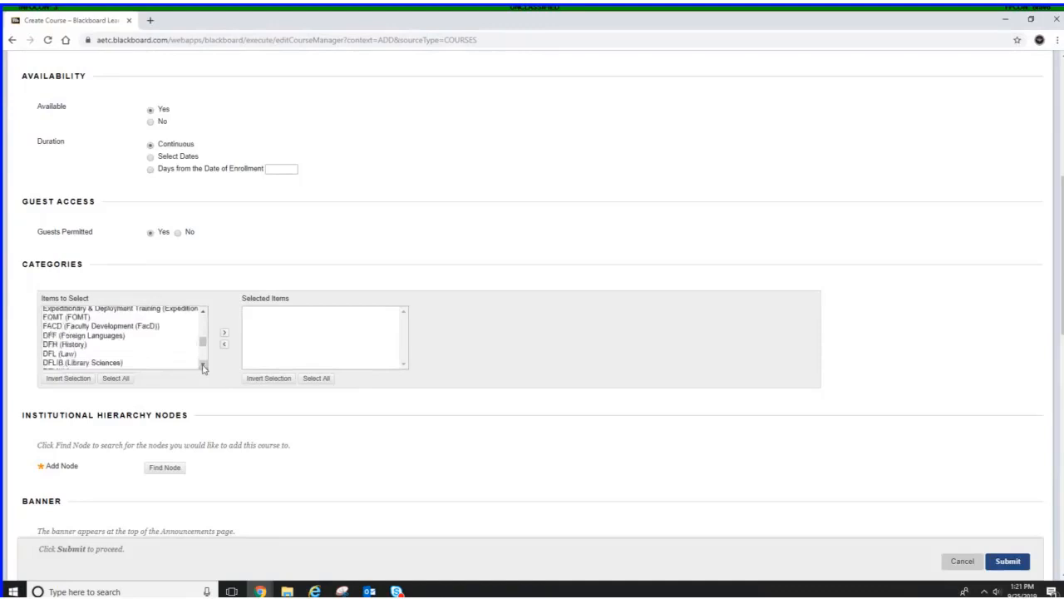
{"action": "left_click", "coordinate": [81, 327]}
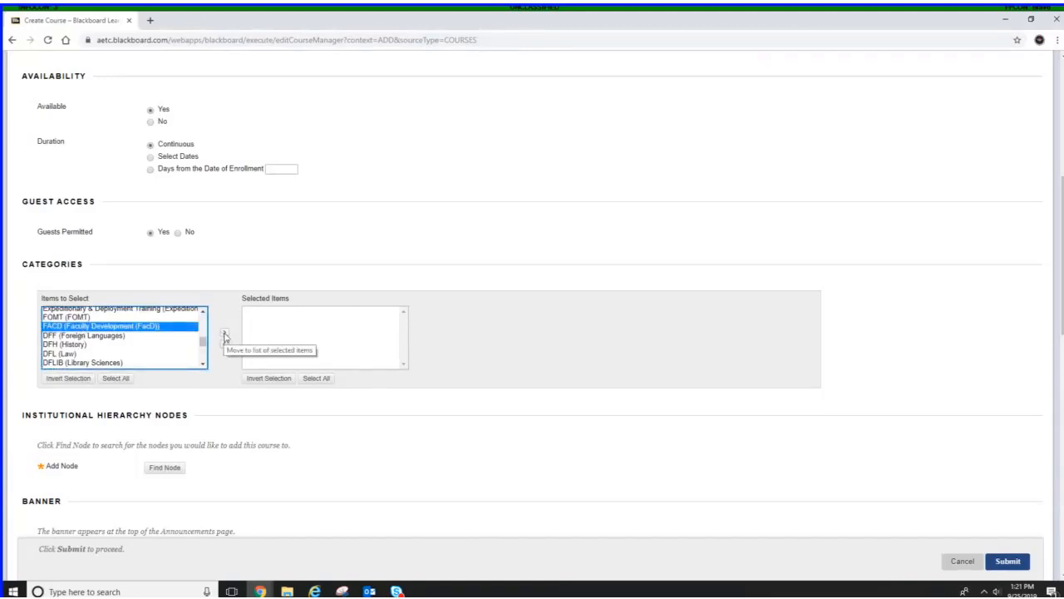
{"action": "left_click", "coordinate": [225, 336]}
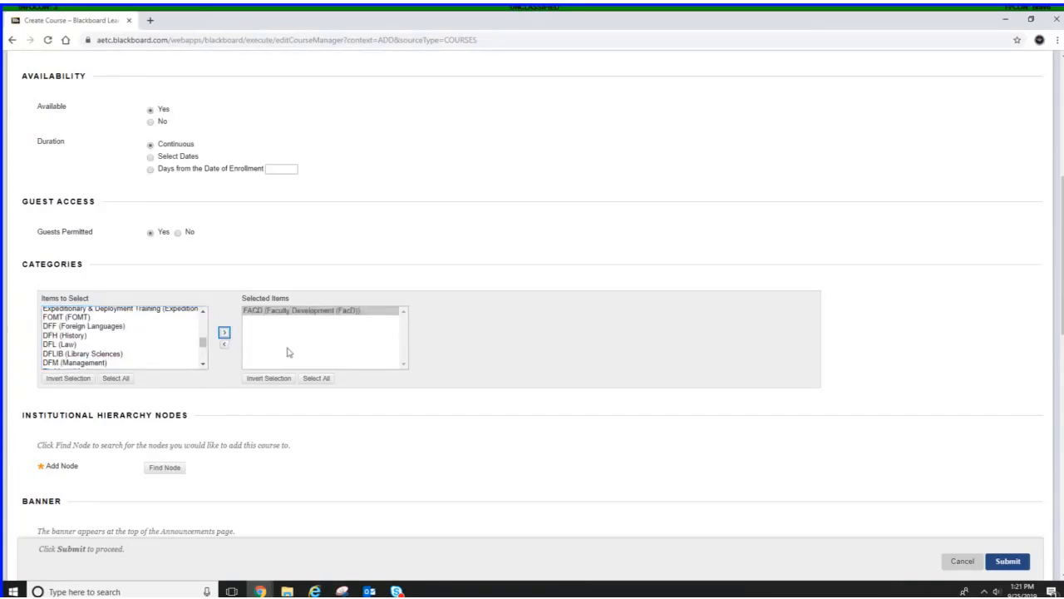
{"action": "left_click", "coordinate": [289, 353]}
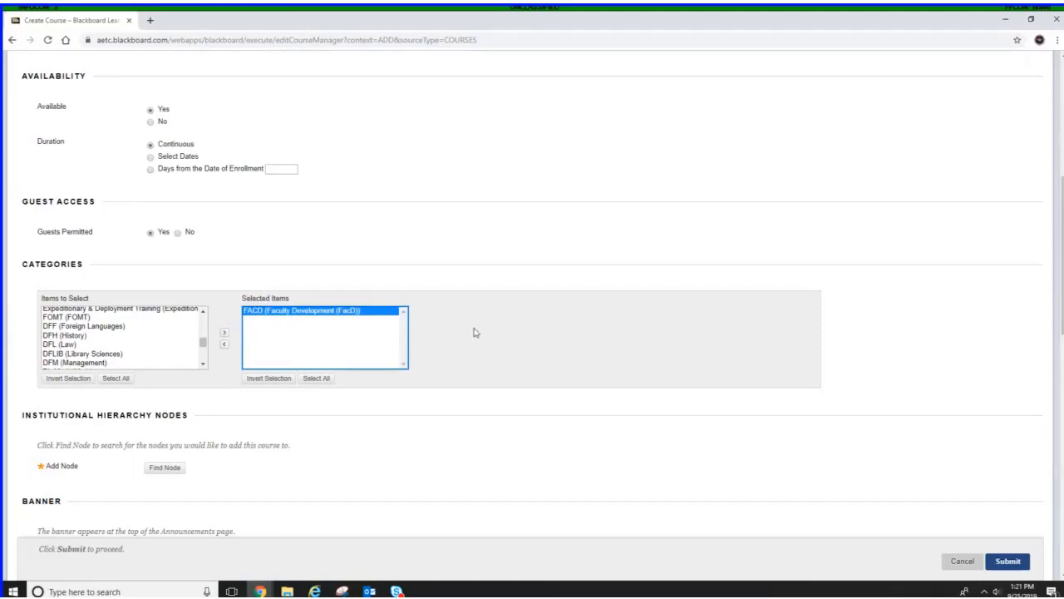
Search the institutional hierarchy nodes for tsf and add the 81TRG-81TRSS-TSF node to the course
{"action": "scroll", "coordinate": [449, 334], "scroll_direction": "down", "scroll_amount": 2}
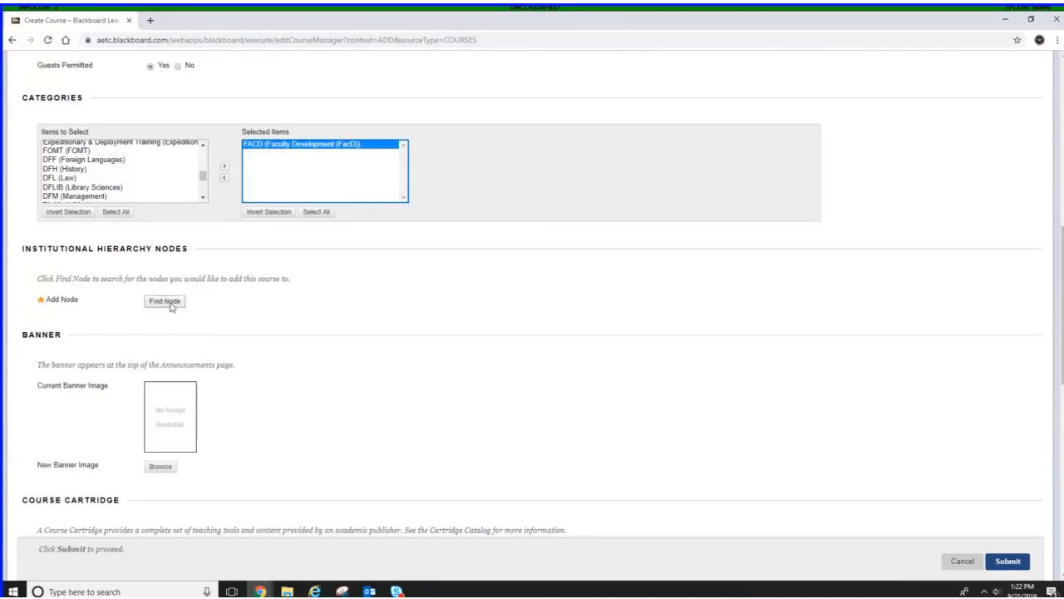
{"action": "left_click", "coordinate": [169, 305]}
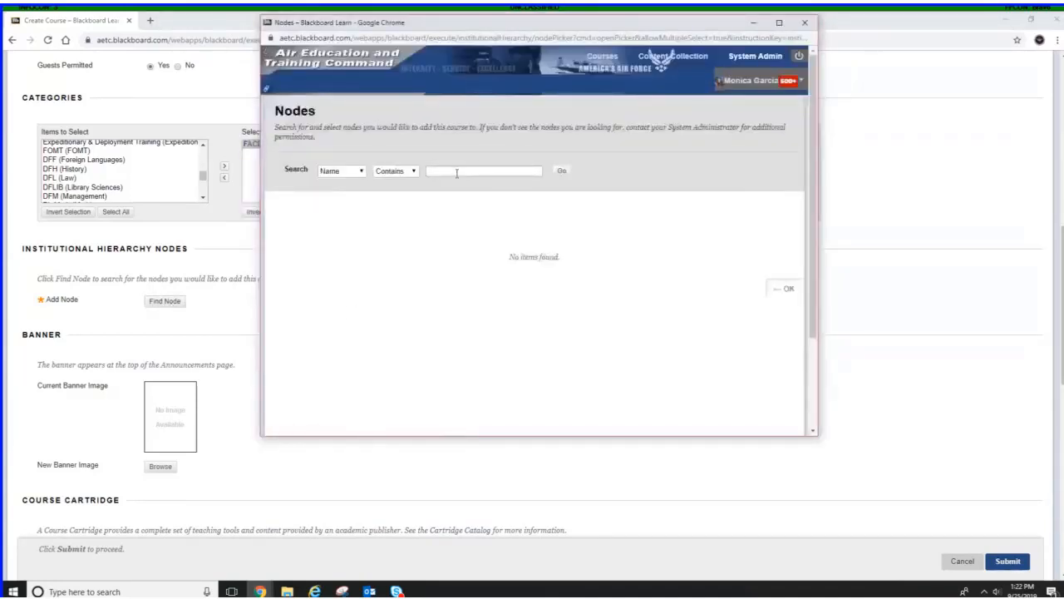
{"action": "left_click", "coordinate": [452, 170]}
{"action": "type", "text": "81"}
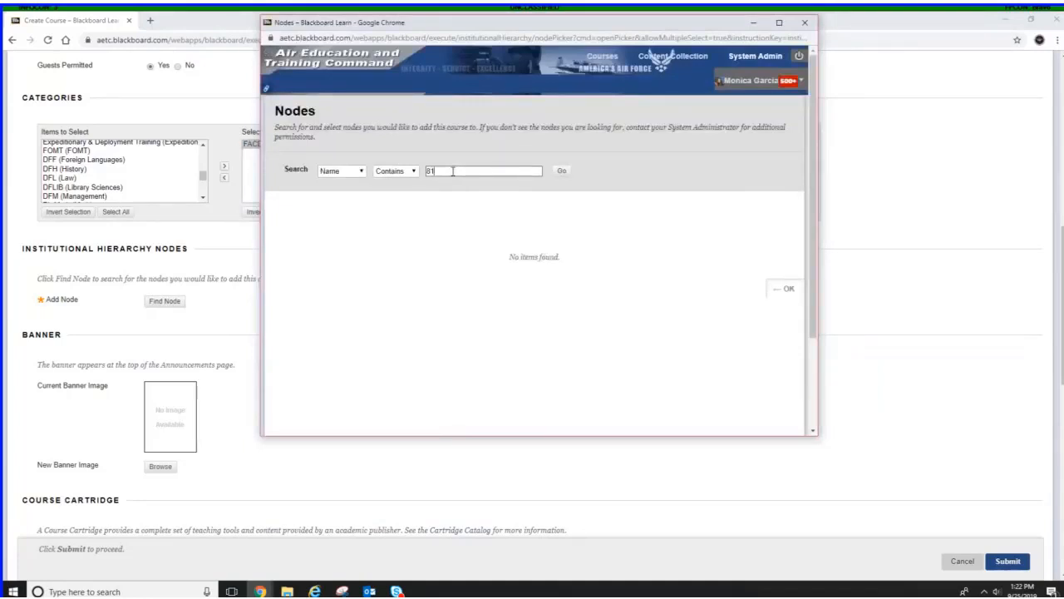
{"action": "key", "text": "BackSpace"}
{"action": "key", "text": "BackSpace"}
{"action": "type", "text": "tsf"}
{"action": "left_click", "coordinate": [562, 171]}
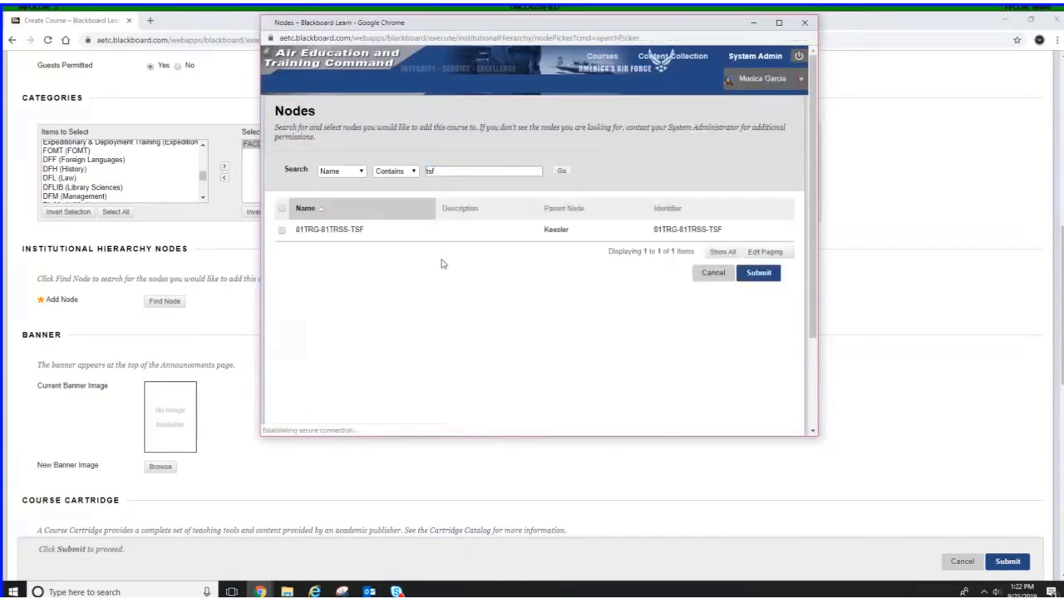
{"action": "left_click", "coordinate": [281, 233]}
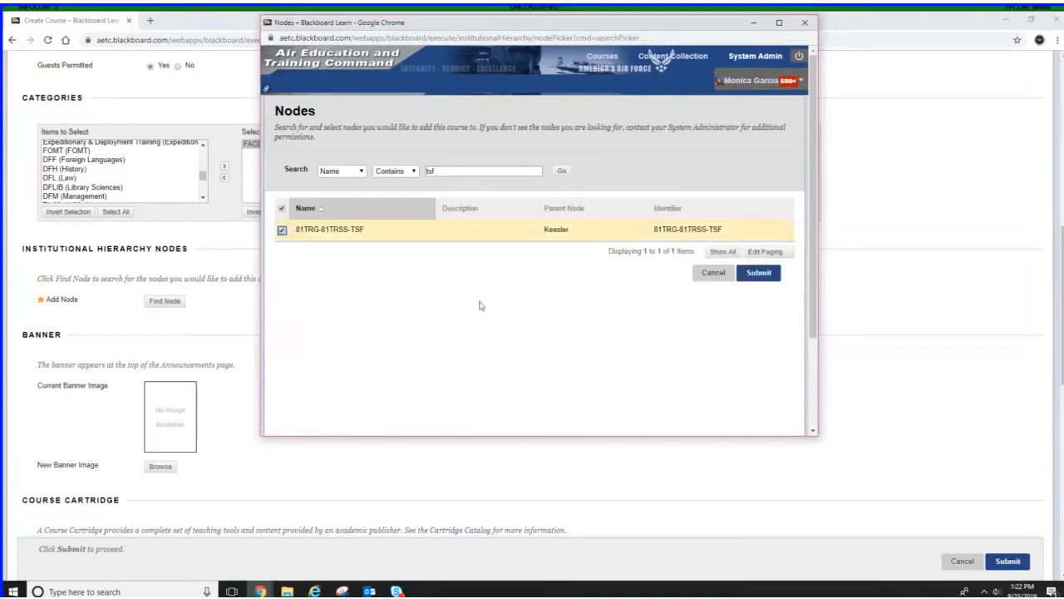
{"action": "left_click", "coordinate": [753, 275]}
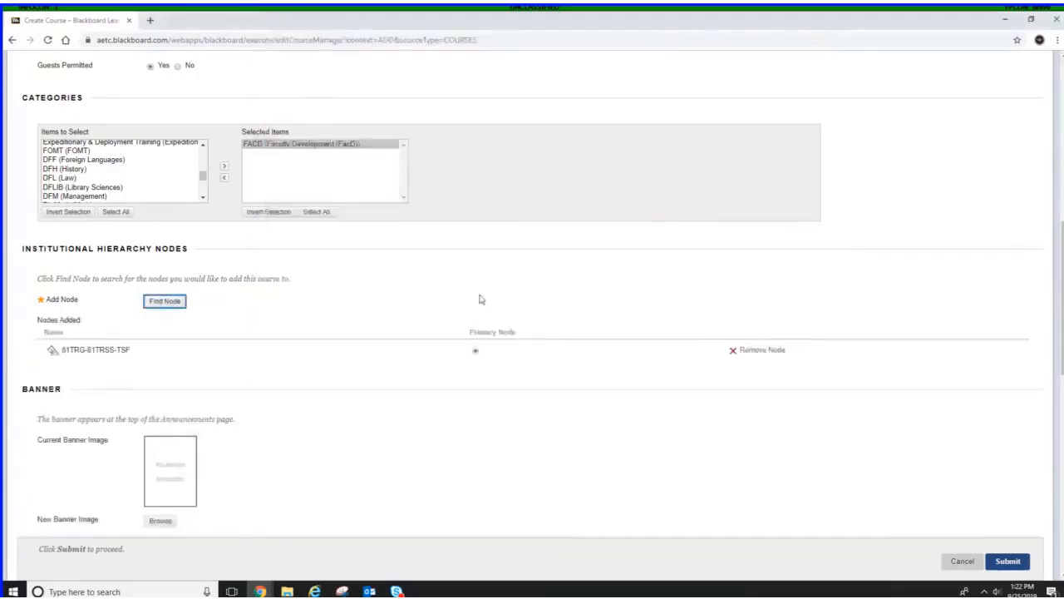
Set the course menu style to Text
{"action": "scroll", "coordinate": [480, 298], "scroll_direction": "down", "scroll_amount": 2}
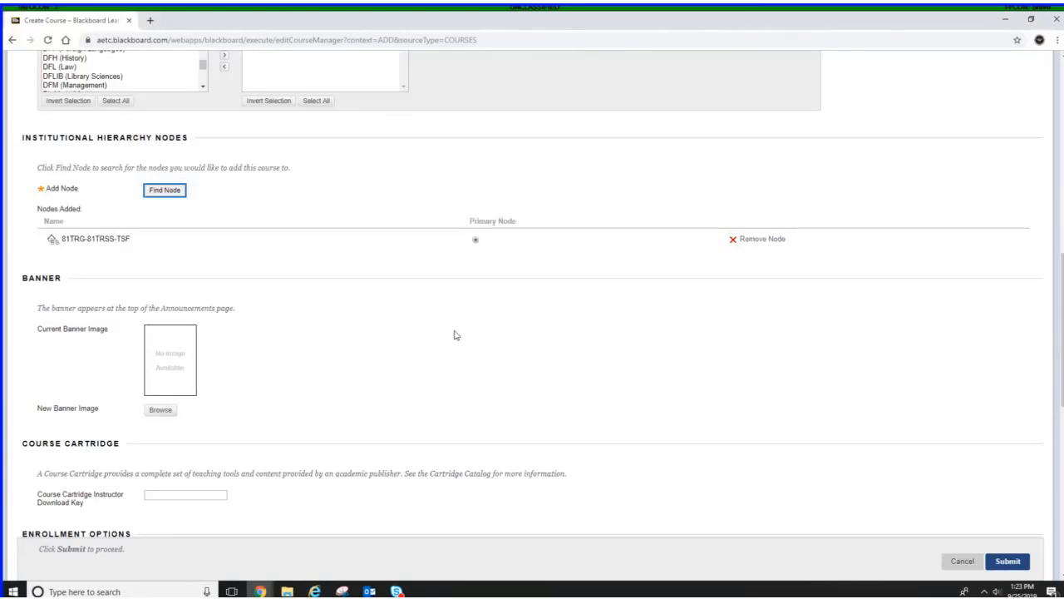
{"action": "scroll", "coordinate": [448, 329], "scroll_direction": "down", "scroll_amount": 1}
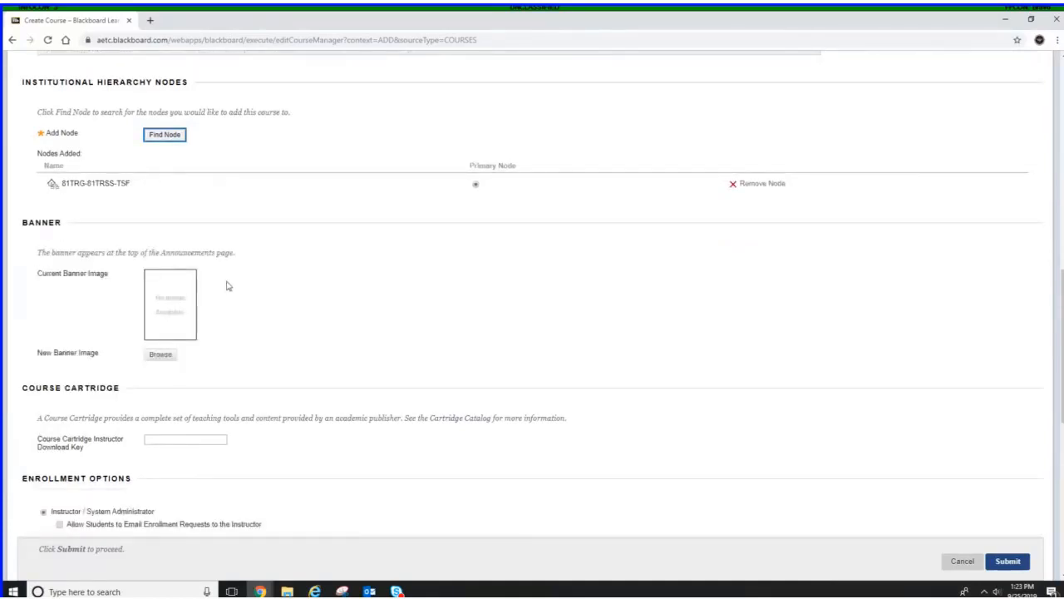
{"action": "scroll", "coordinate": [228, 286], "scroll_direction": "down", "scroll_amount": 3}
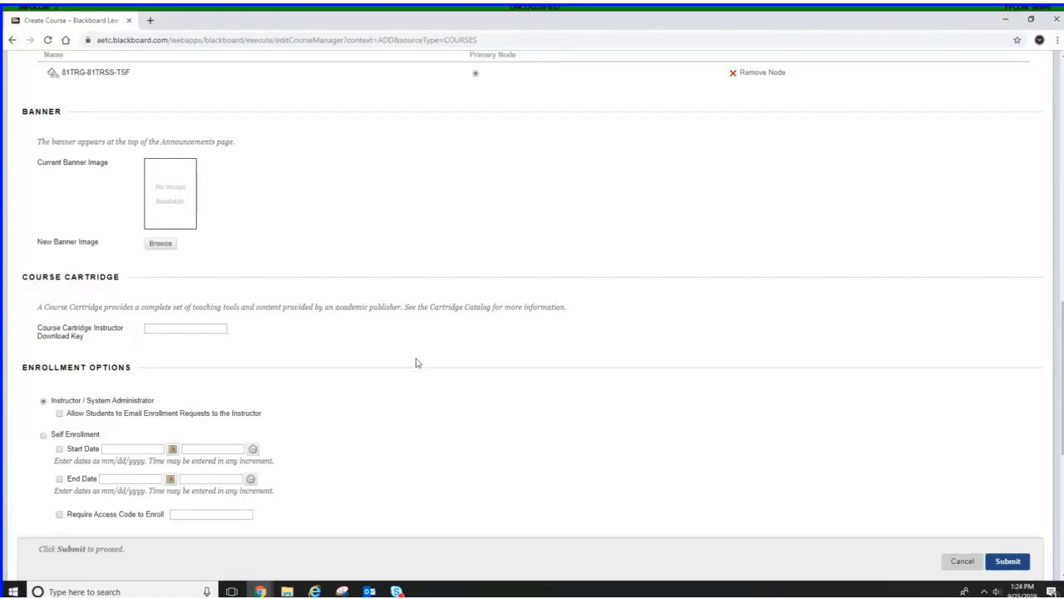
{"action": "scroll", "coordinate": [418, 362], "scroll_direction": "down", "scroll_amount": 2}
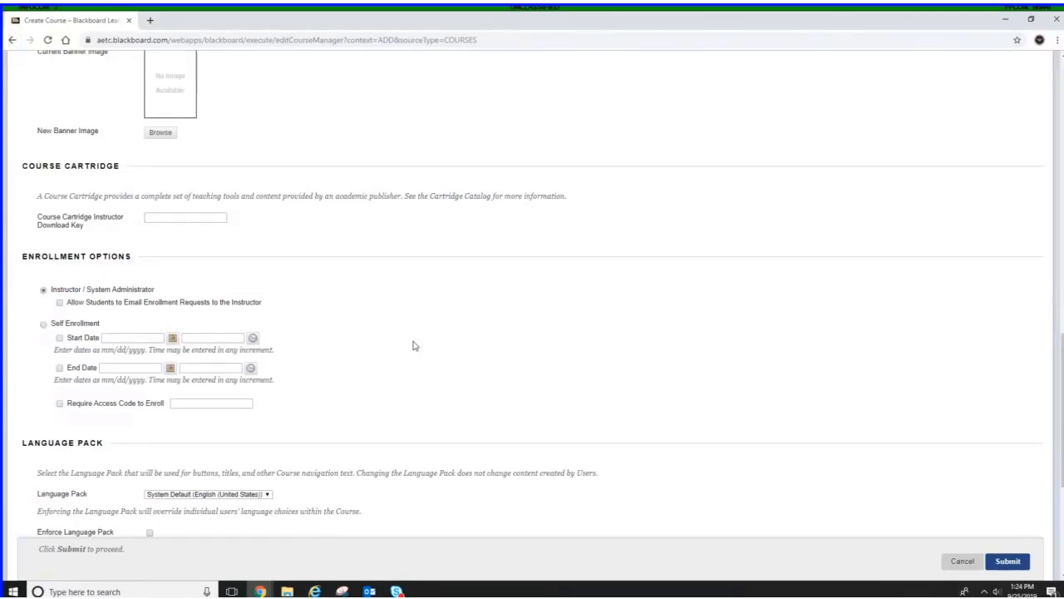
{"action": "scroll", "coordinate": [416, 344], "scroll_direction": "down", "scroll_amount": 1}
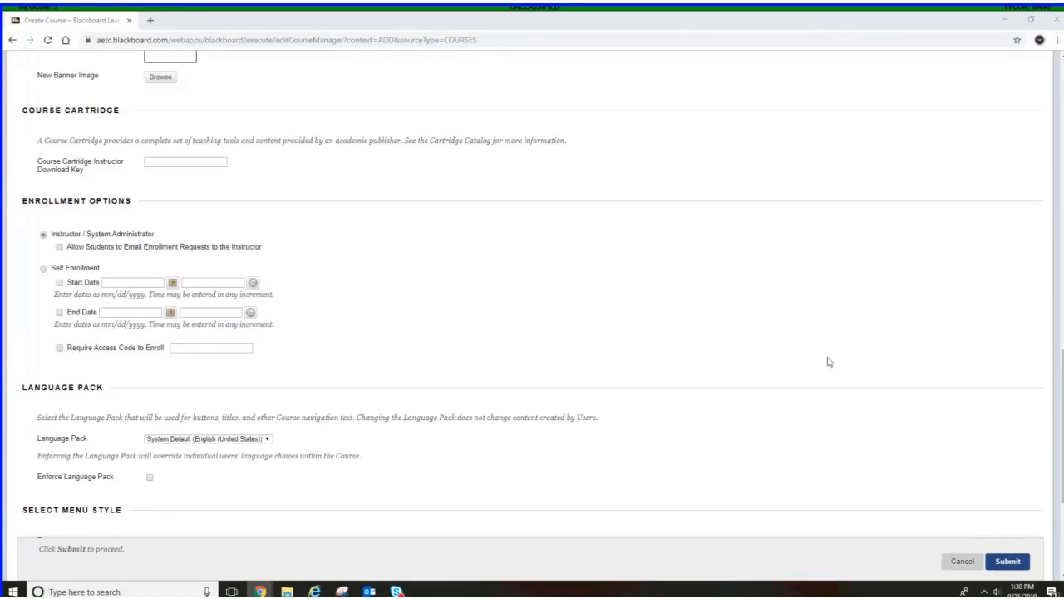
{"action": "scroll", "coordinate": [815, 305], "scroll_direction": "down", "scroll_amount": 2}
{"action": "scroll", "coordinate": [815, 303], "scroll_direction": "down", "scroll_amount": 1}
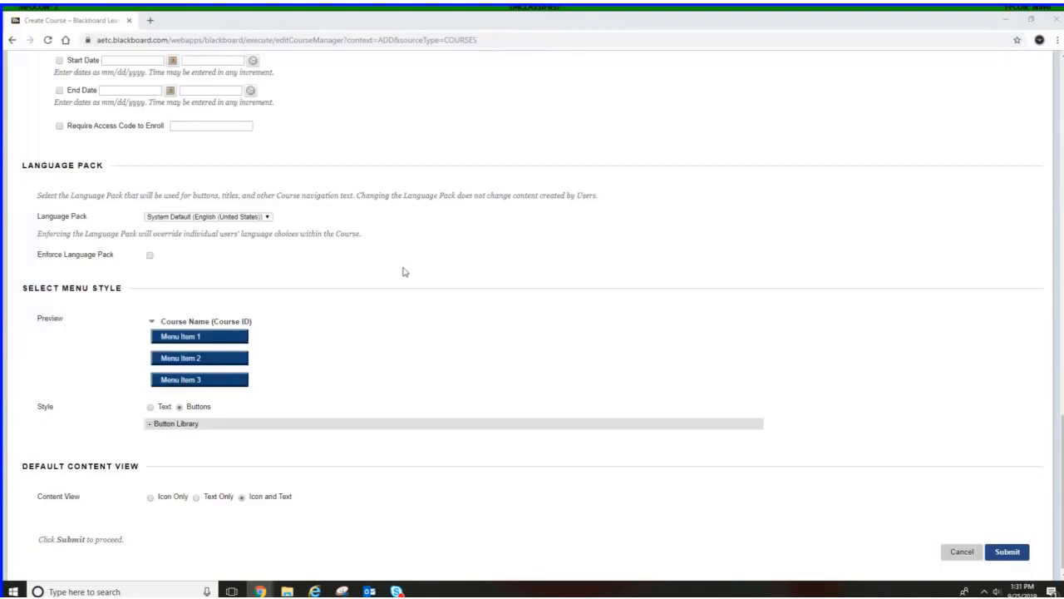
{"action": "scroll", "coordinate": [403, 272], "scroll_direction": "down", "scroll_amount": 1}
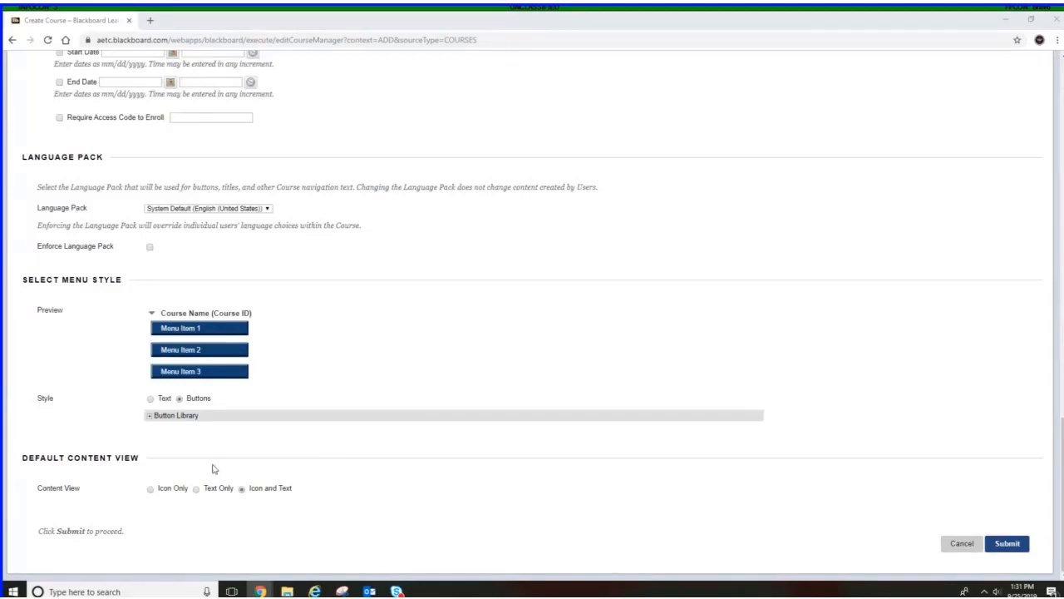
{"action": "left_click", "coordinate": [151, 400]}
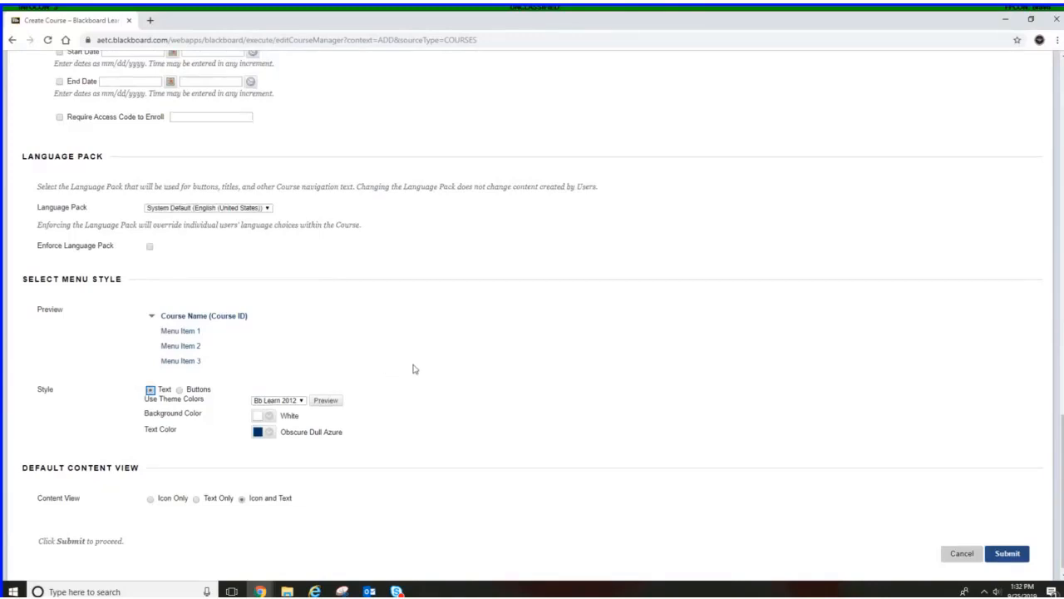
Keep the Bb Learn 2012 theme colors for the menu and submit the new course
{"action": "scroll", "coordinate": [408, 373], "scroll_direction": "down", "scroll_amount": 1}
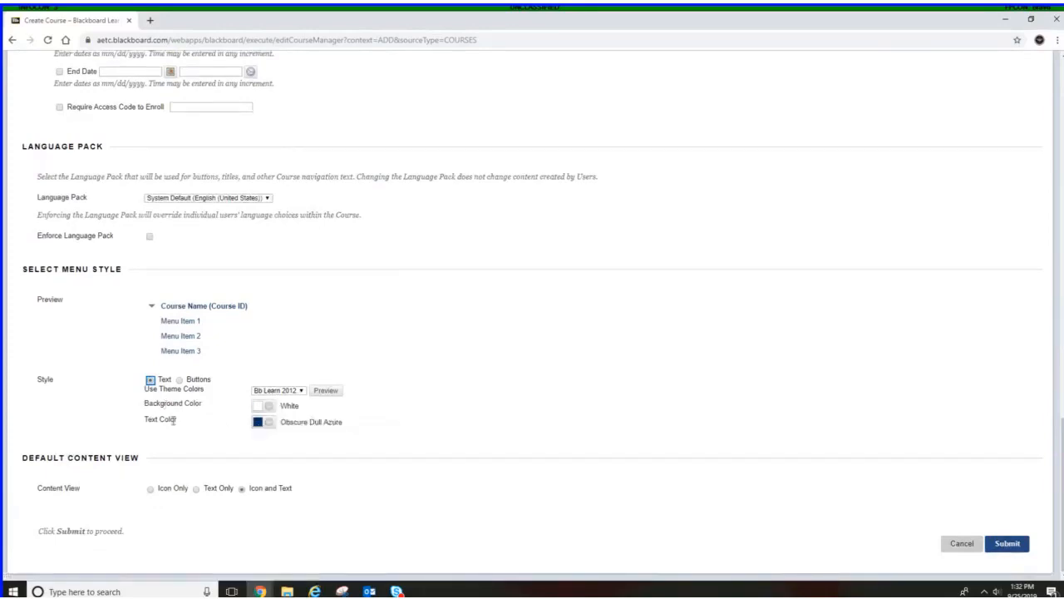
{"action": "left_click", "coordinate": [301, 392]}
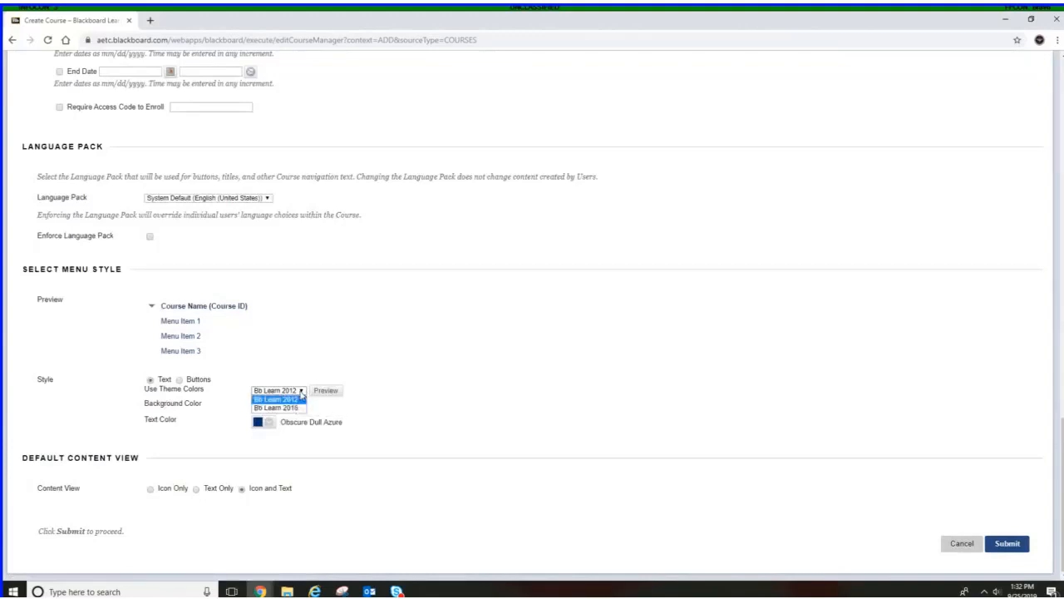
{"action": "left_click", "coordinate": [301, 396]}
{"action": "left_click", "coordinate": [302, 392]}
{"action": "left_click", "coordinate": [412, 343]}
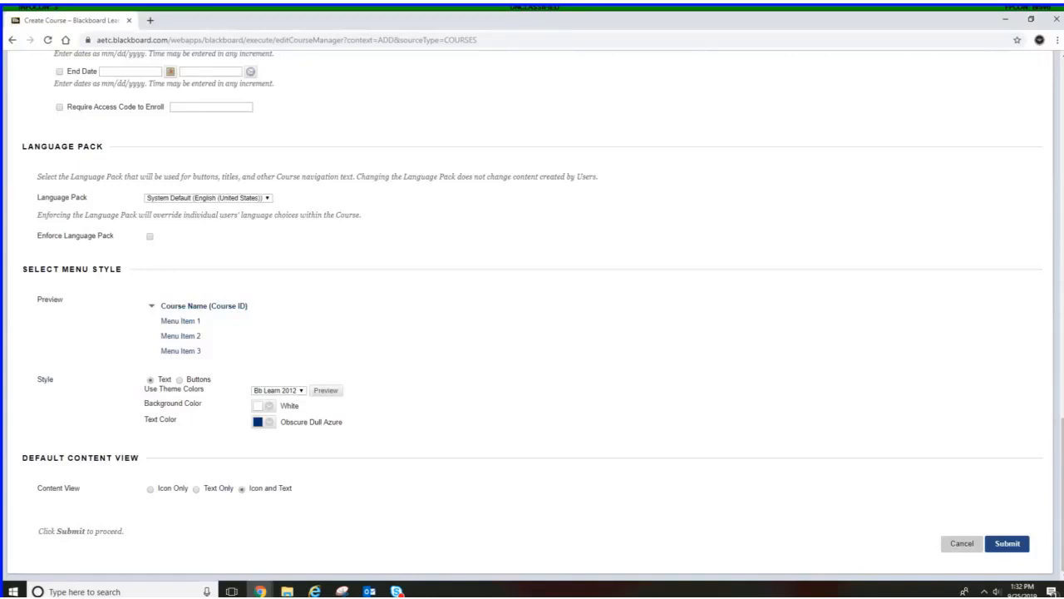
{"action": "left_click", "coordinate": [1015, 543]}
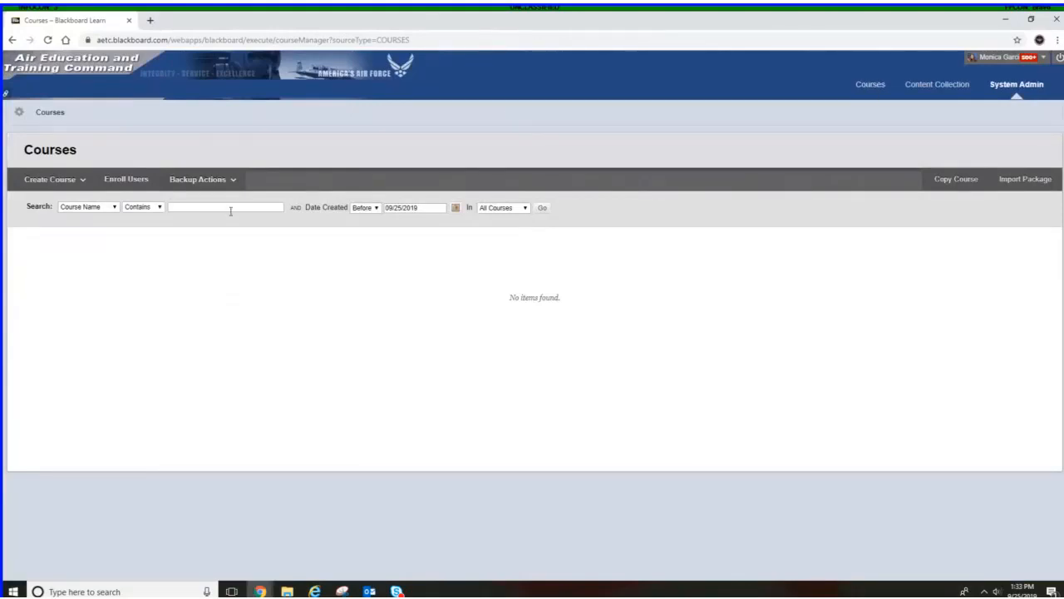
Search the courses for demo and open the enrollments of the demo01 course
{"action": "left_click", "coordinate": [239, 212]}
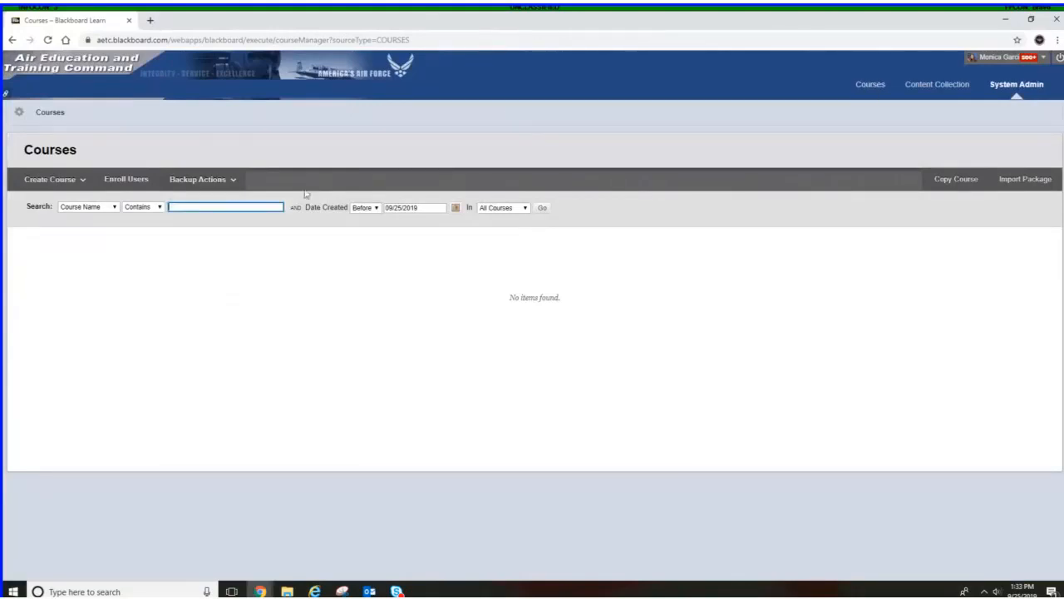
{"action": "type", "text": "demo"}
{"action": "left_click", "coordinate": [543, 208]}
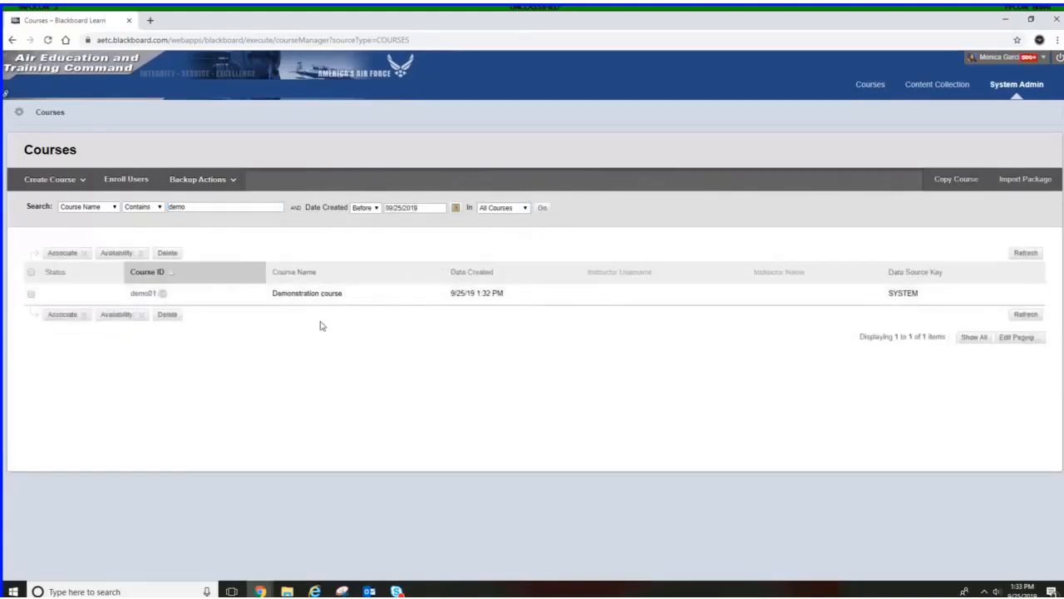
{"action": "left_click", "coordinate": [162, 294]}
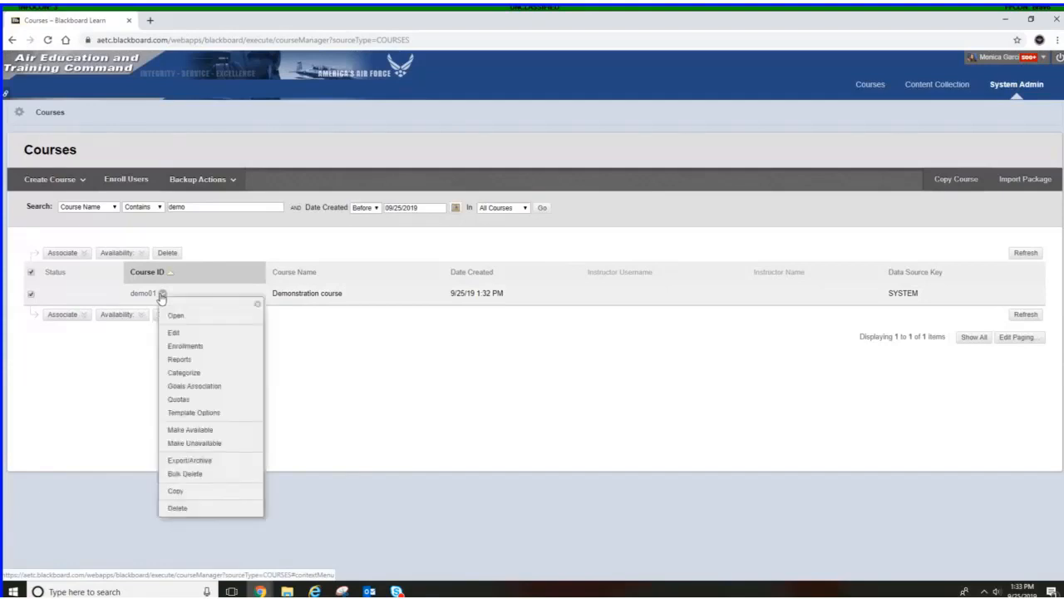
{"action": "left_click", "coordinate": [186, 346]}
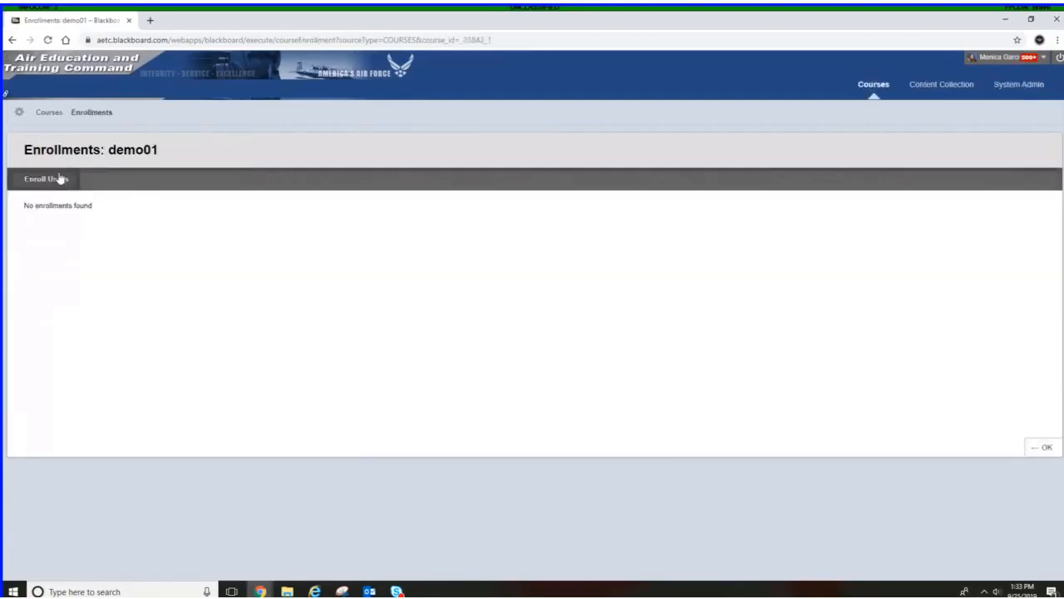
Start enrolling users, browse users by the instructor's full name, and select their account
{"action": "left_click", "coordinate": [58, 180]}
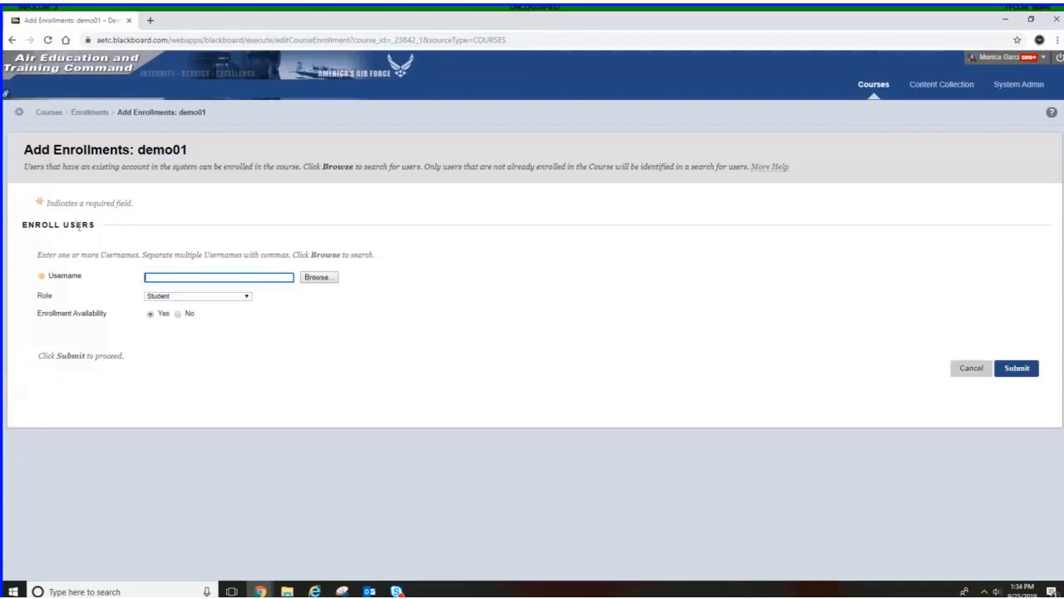
{"action": "left_click", "coordinate": [310, 281]}
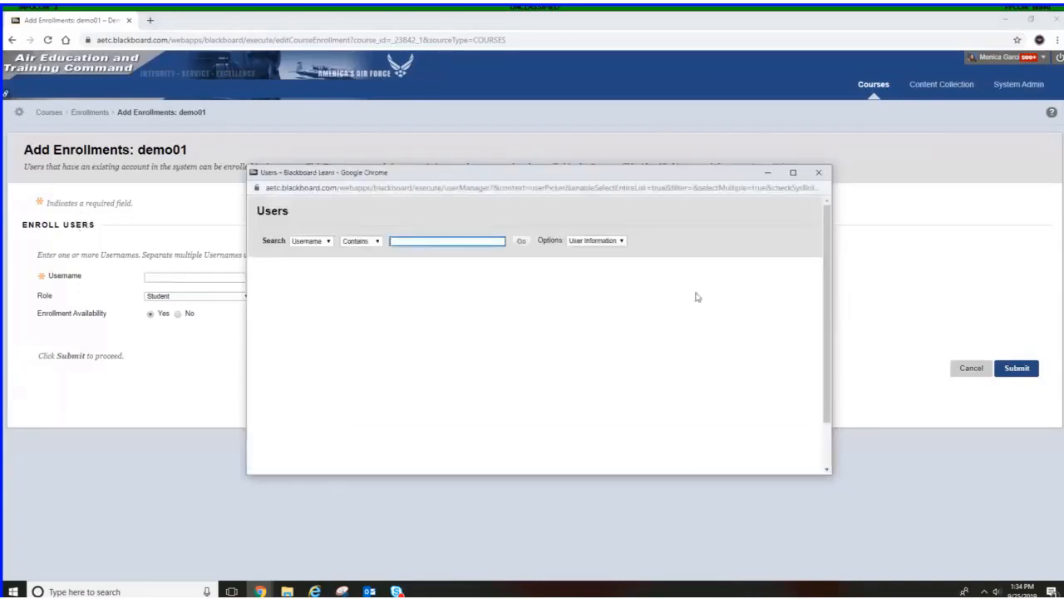
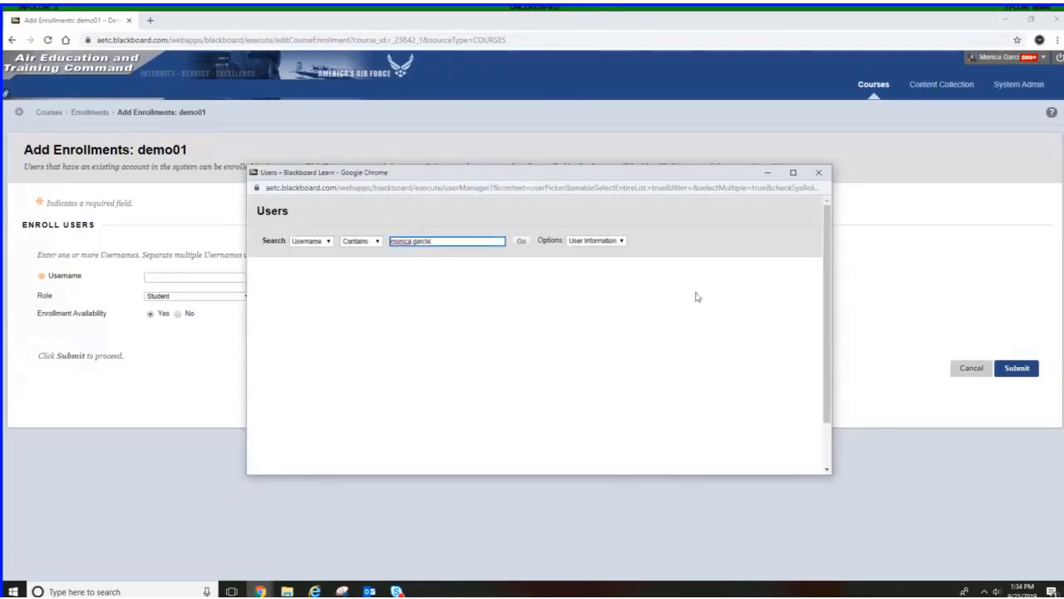
{"action": "left_click", "coordinate": [521, 240]}
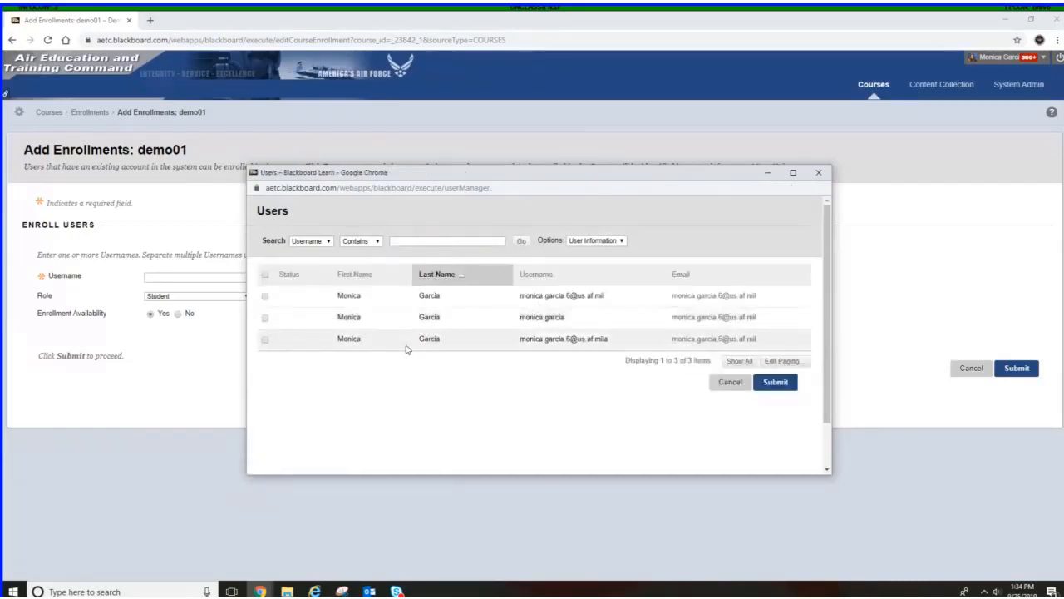
{"action": "left_click", "coordinate": [265, 296]}
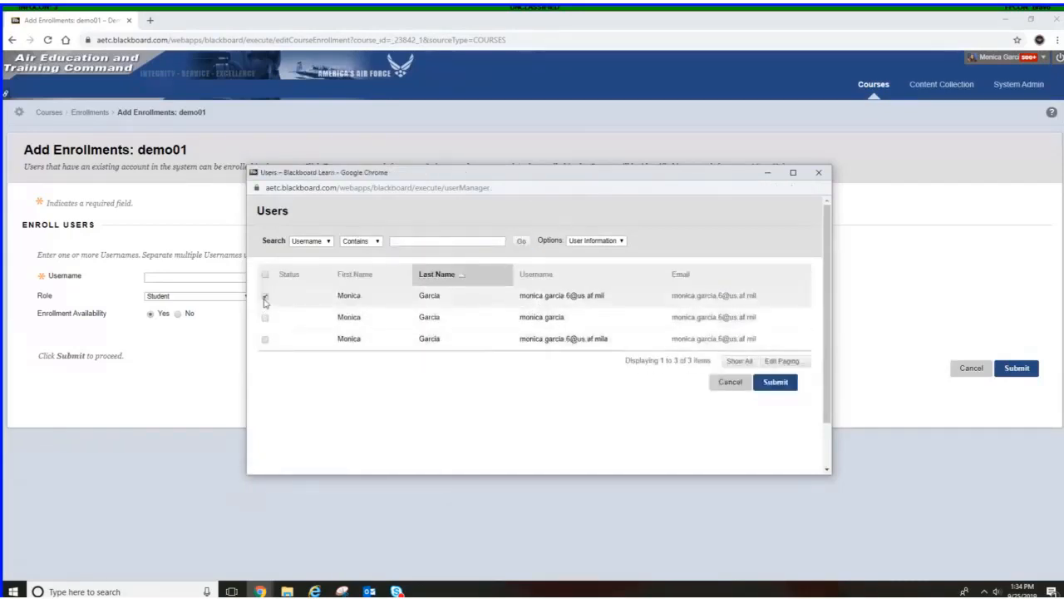
{"action": "left_click", "coordinate": [776, 383]}
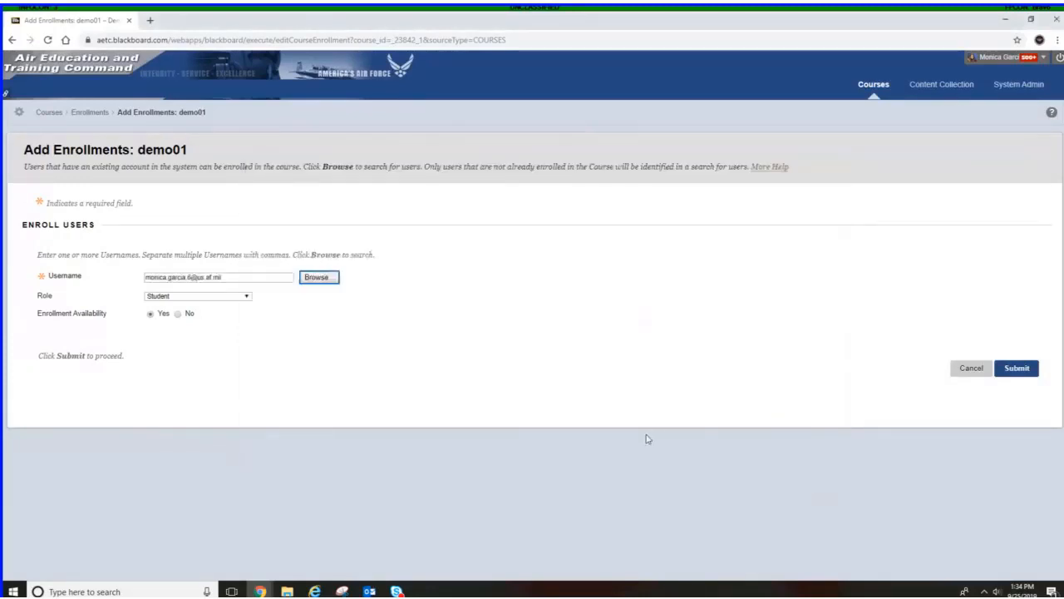
Set the enrollment role to Instructor and submit the enrollment
{"action": "left_click", "coordinate": [225, 298]}
{"action": "left_click", "coordinate": [225, 313]}
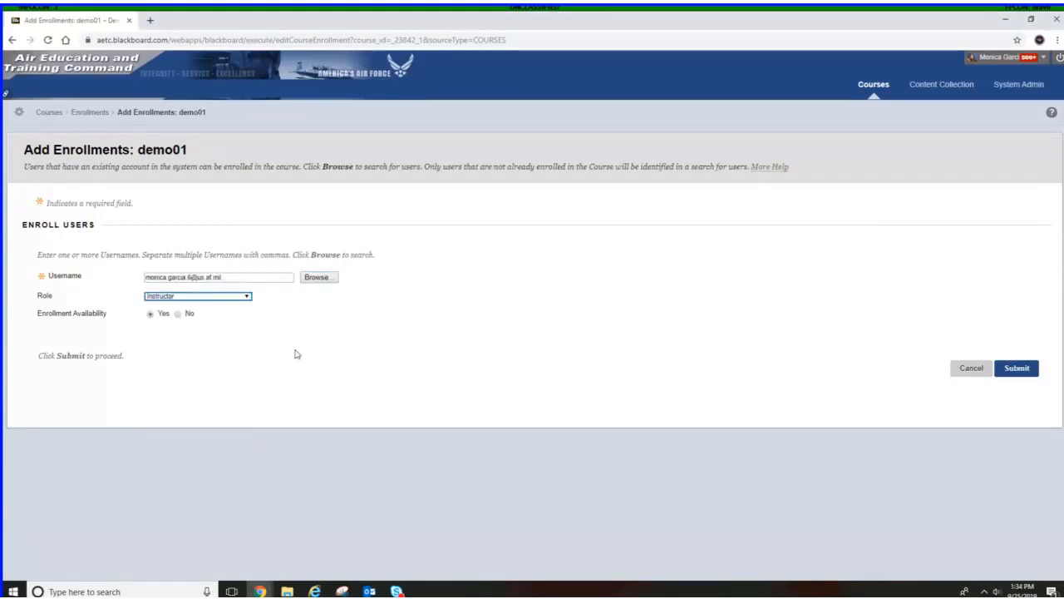
{"action": "left_click", "coordinate": [1022, 370]}
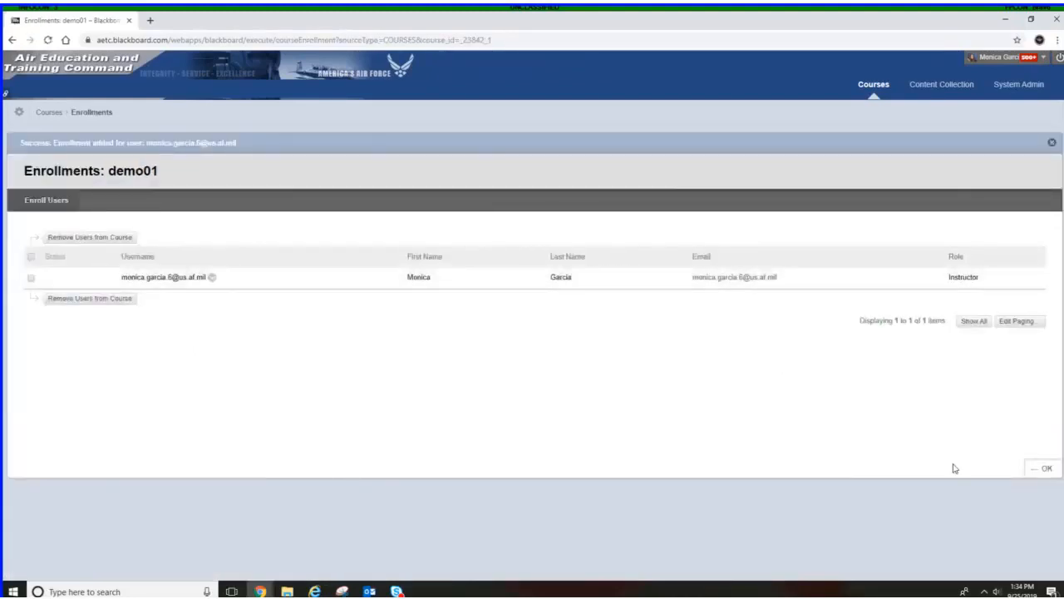
Return to the course list and open the Demonstration course by searching for demo
{"action": "left_click", "coordinate": [1043, 468]}
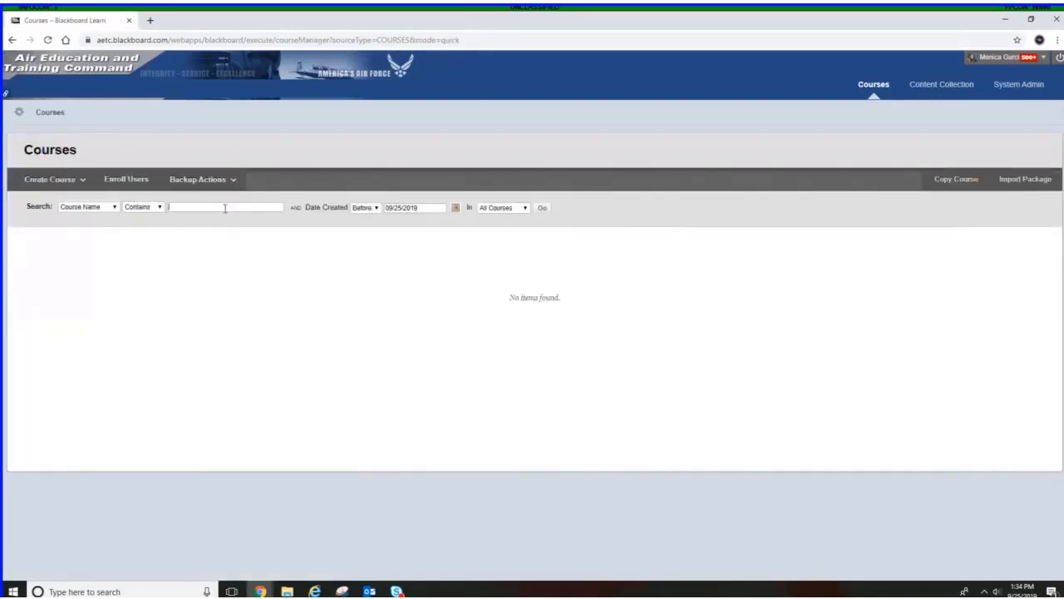
{"action": "type", "text": "demo"}
{"action": "key", "text": "Return"}
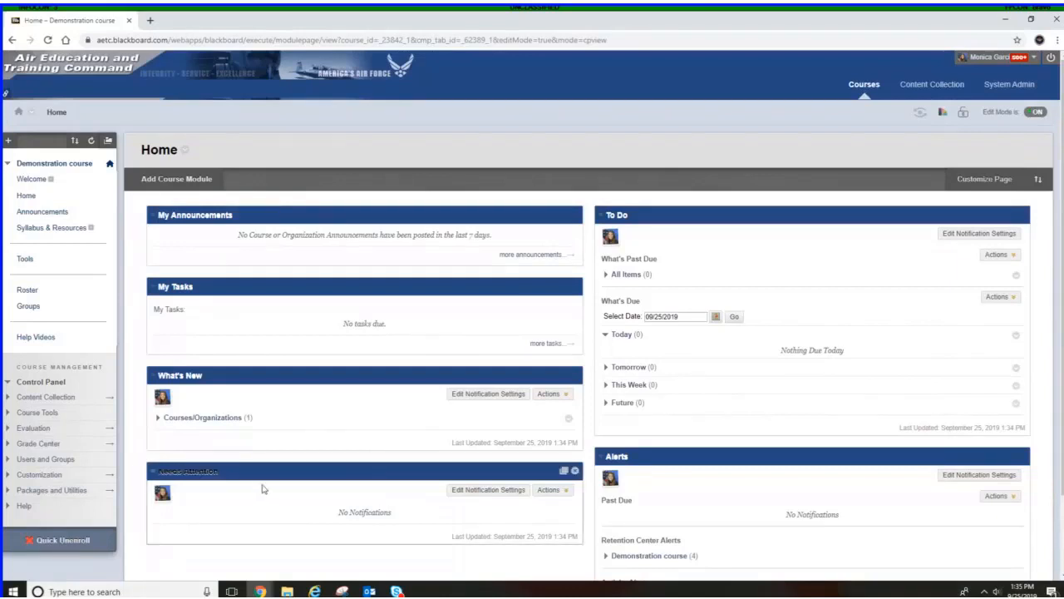
Open the course's Teaching Style customization page
{"action": "left_click_drag", "start_coordinate": [259, 484], "coordinate": [258, 475]}
{"action": "left_click_drag", "start_coordinate": [258, 476], "coordinate": [226, 489]}
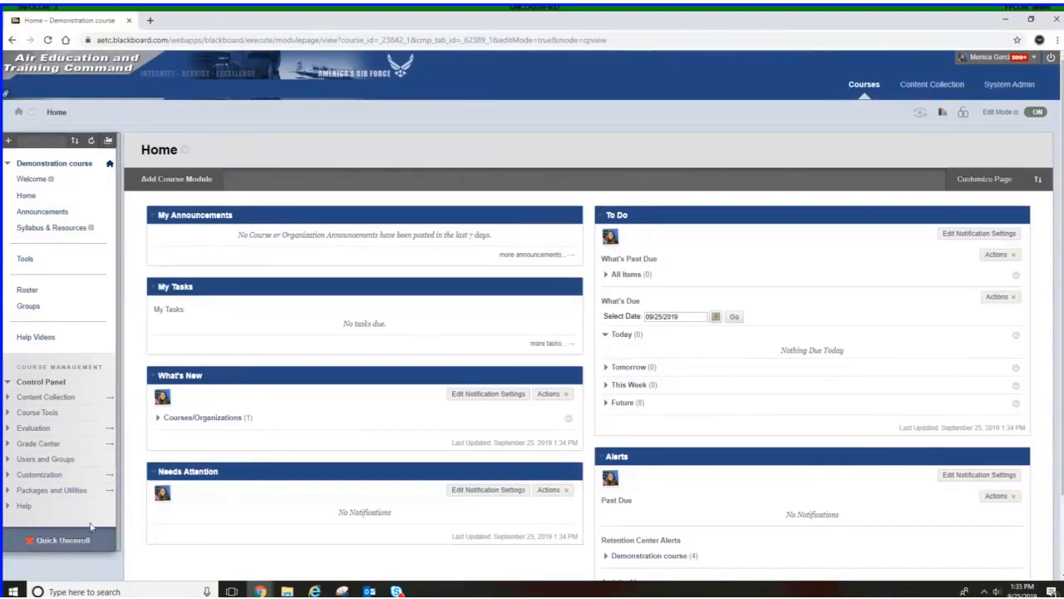
{"action": "left_click", "coordinate": [26, 476]}
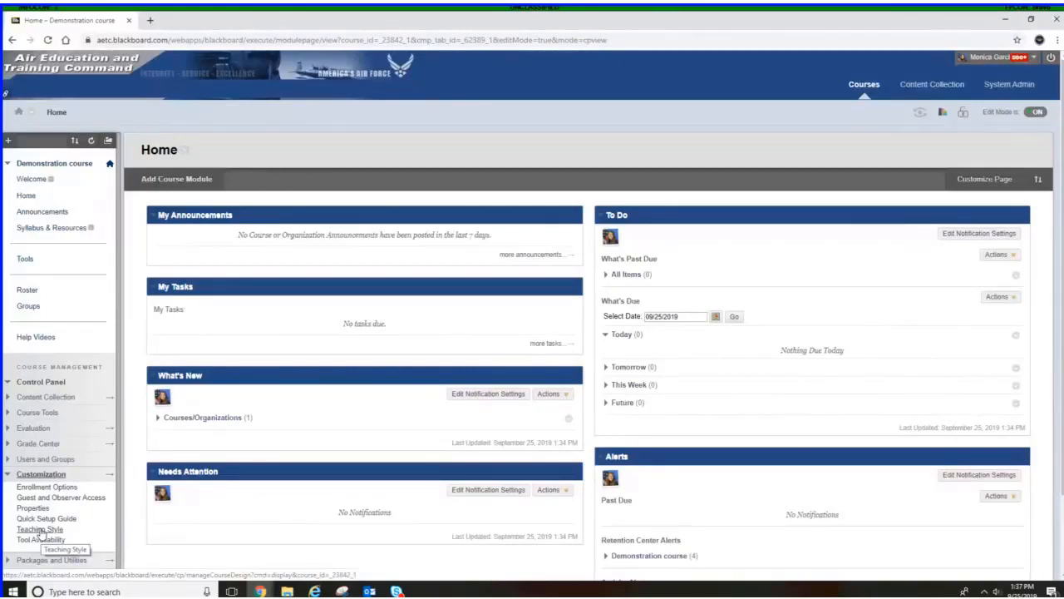
{"action": "left_click", "coordinate": [40, 530]}
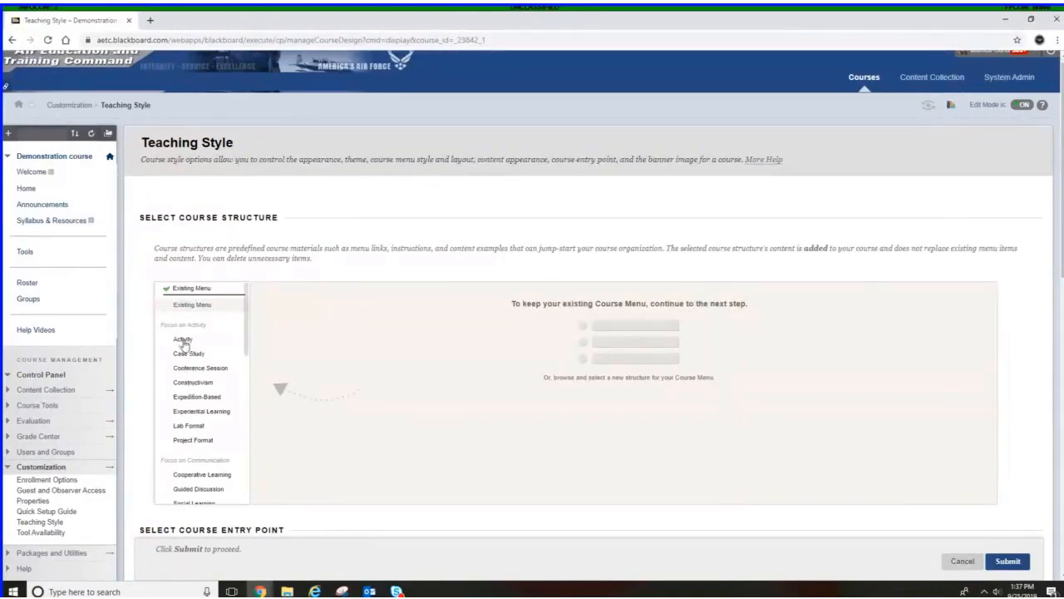
Choose the By Unit course structure for the course
{"action": "left_click", "coordinate": [184, 343]}
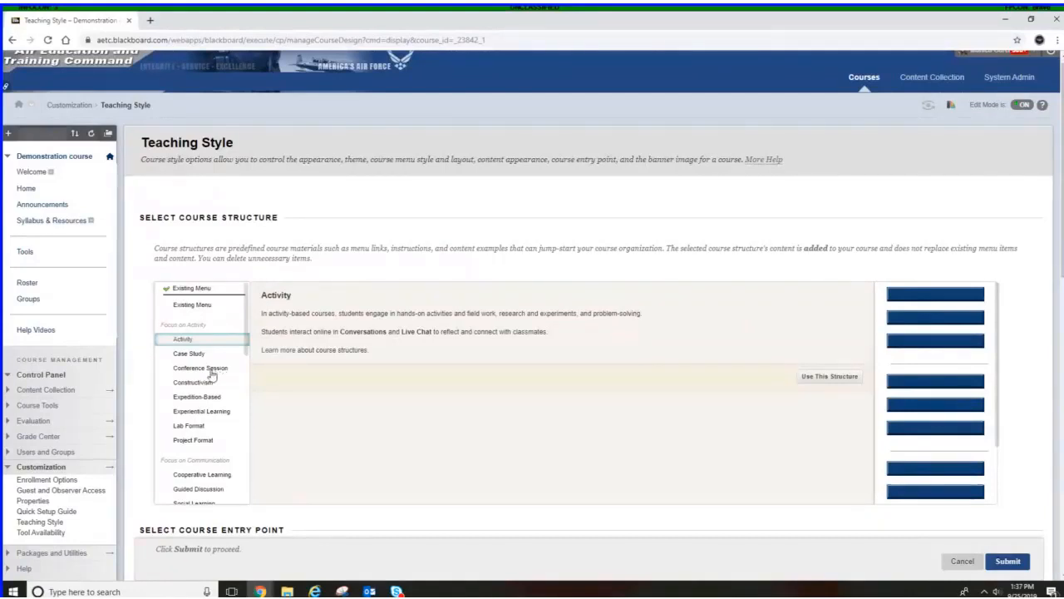
{"action": "scroll", "coordinate": [214, 375], "scroll_direction": "down", "scroll_amount": 2}
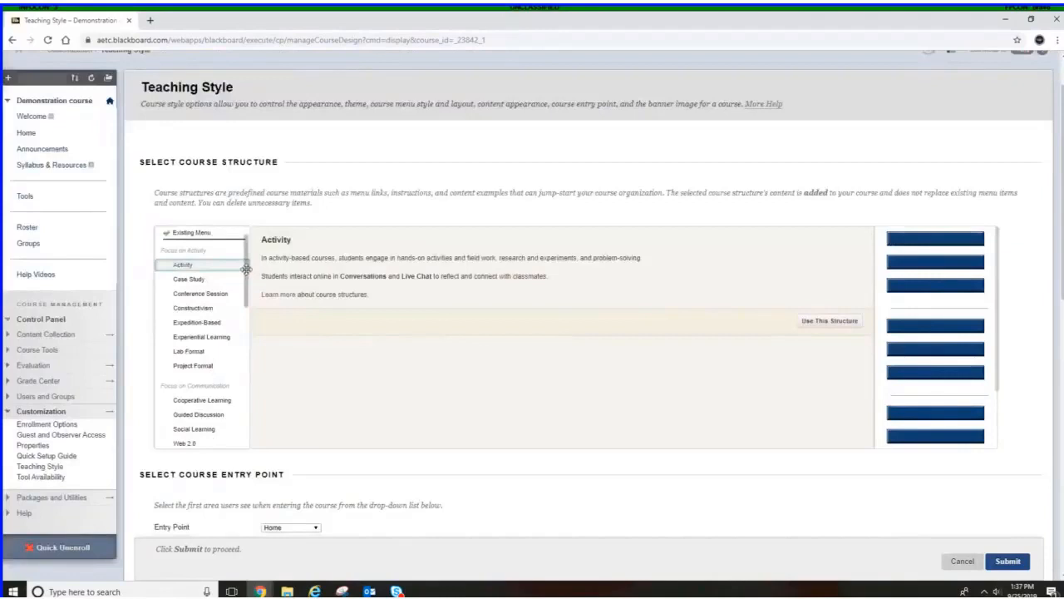
{"action": "left_click_drag", "start_coordinate": [246, 272], "coordinate": [247, 362]}
{"action": "left_click", "coordinate": [185, 350]}
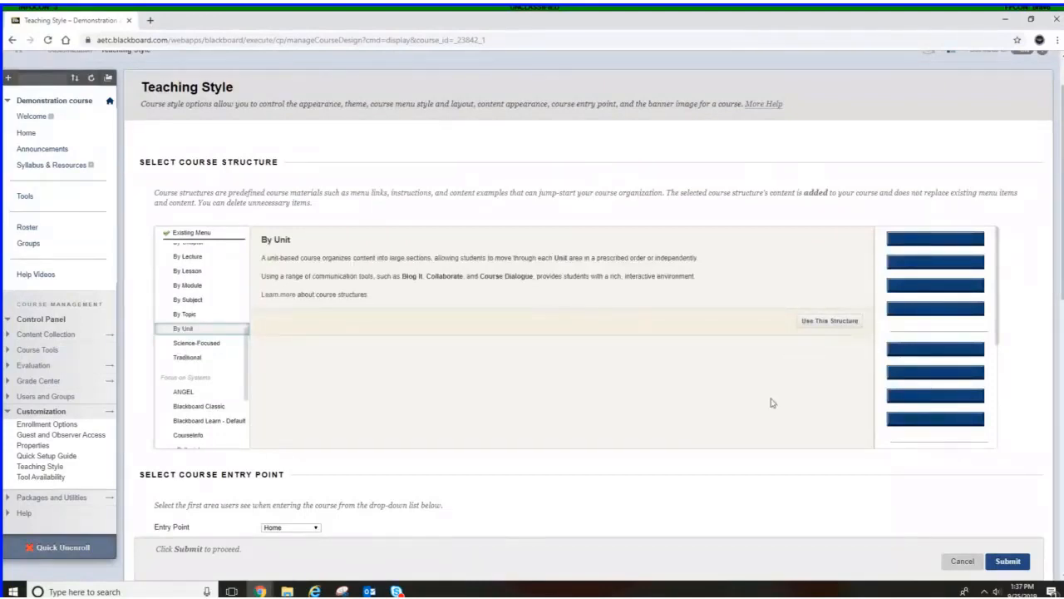
{"action": "left_click", "coordinate": [805, 324]}
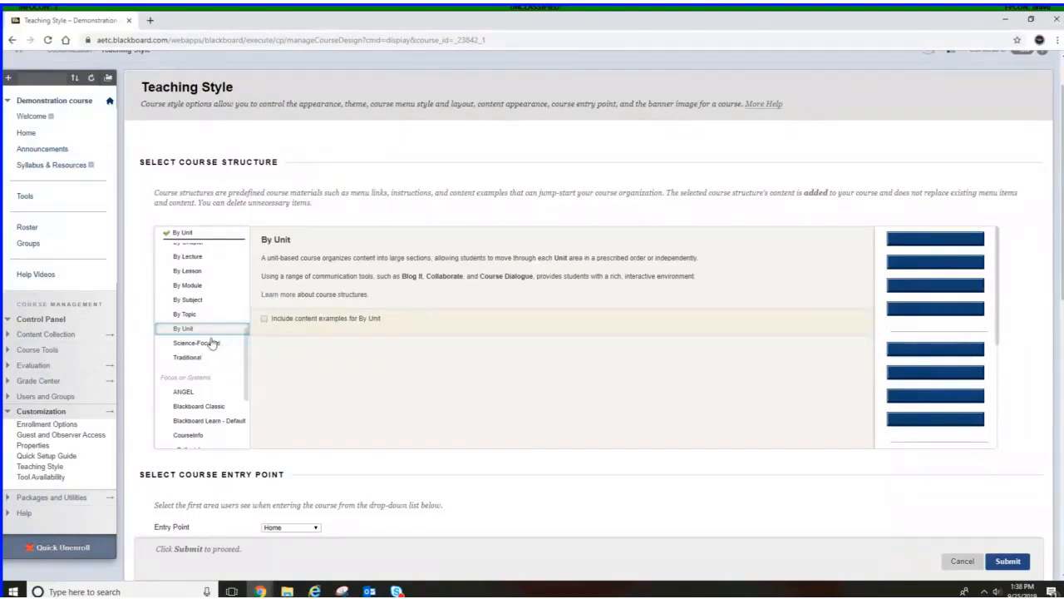
Set the menu text color to White (#FFFFFF)
{"action": "scroll", "coordinate": [332, 379], "scroll_direction": "down", "scroll_amount": 2}
{"action": "scroll", "coordinate": [476, 424], "scroll_direction": "down", "scroll_amount": 1}
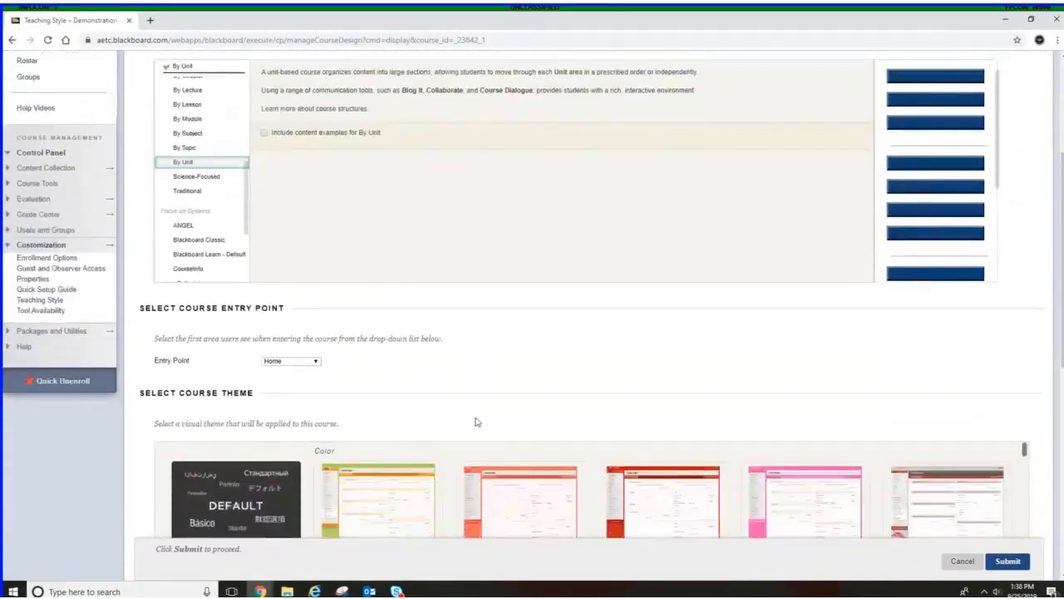
{"action": "scroll", "coordinate": [467, 391], "scroll_direction": "down", "scroll_amount": 3}
{"action": "scroll", "coordinate": [470, 425], "scroll_direction": "down", "scroll_amount": 1}
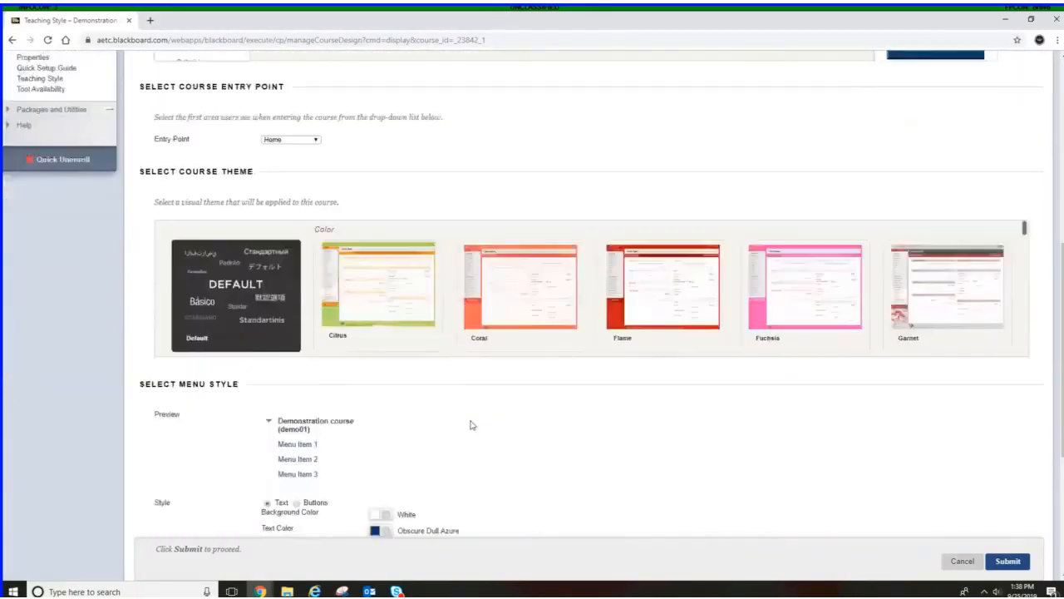
{"action": "scroll", "coordinate": [470, 416], "scroll_direction": "down", "scroll_amount": 2}
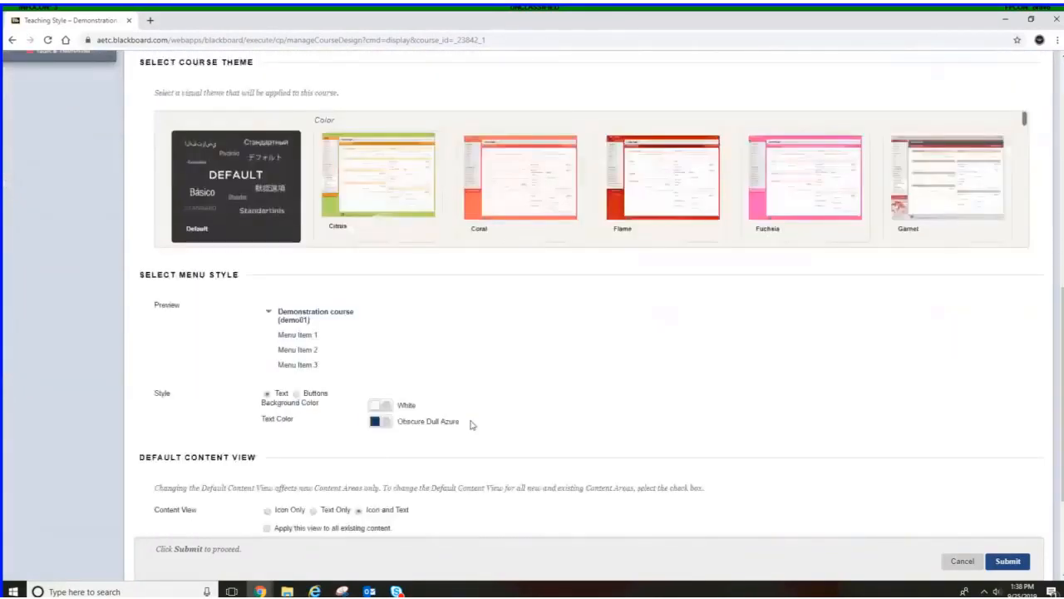
{"action": "left_click", "coordinate": [388, 418]}
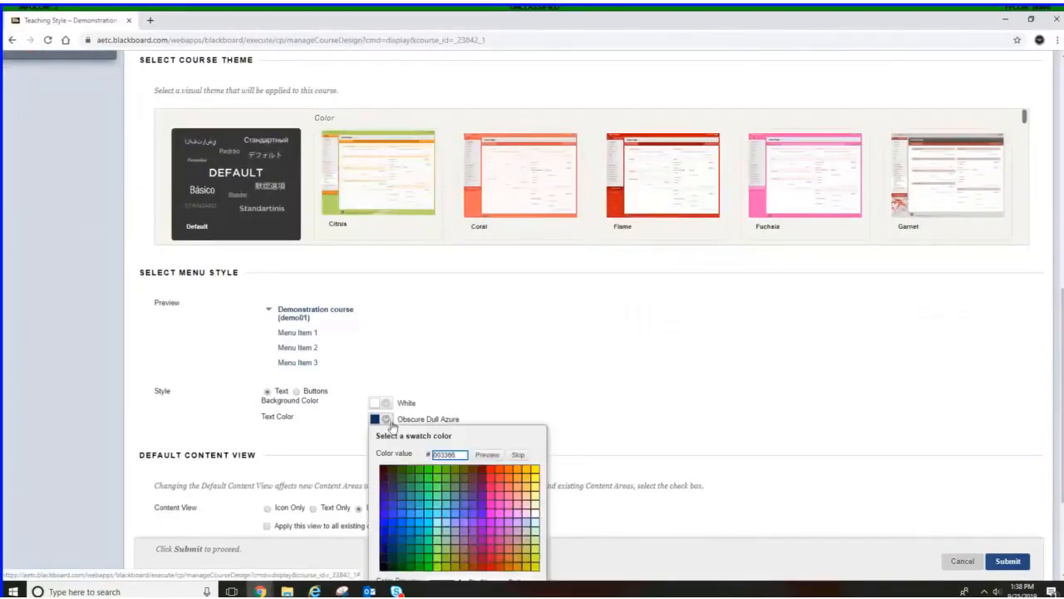
{"action": "scroll", "coordinate": [441, 445], "scroll_direction": "down", "scroll_amount": 3}
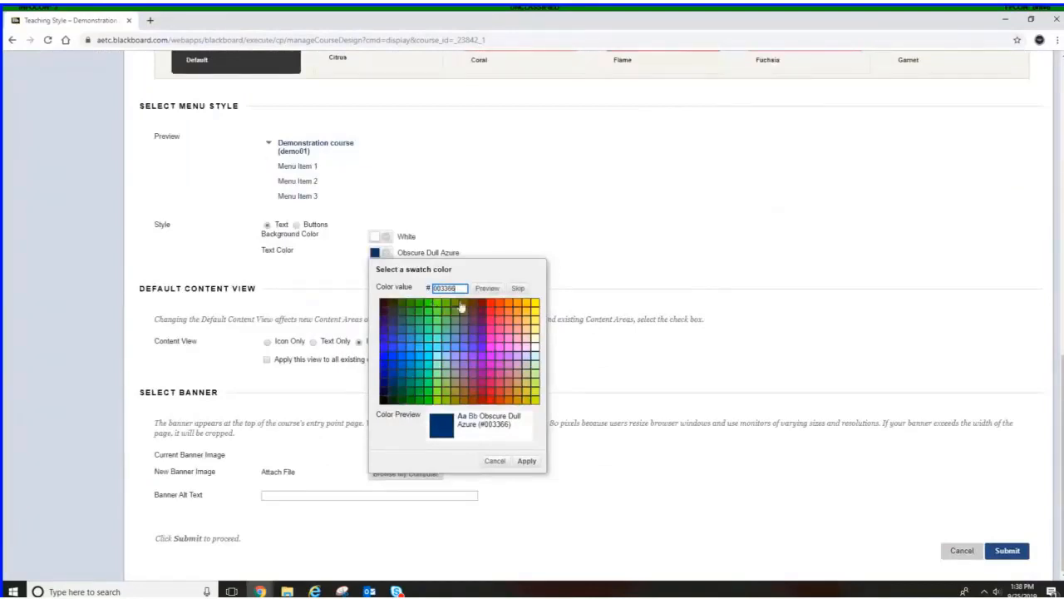
{"action": "left_click", "coordinate": [536, 350]}
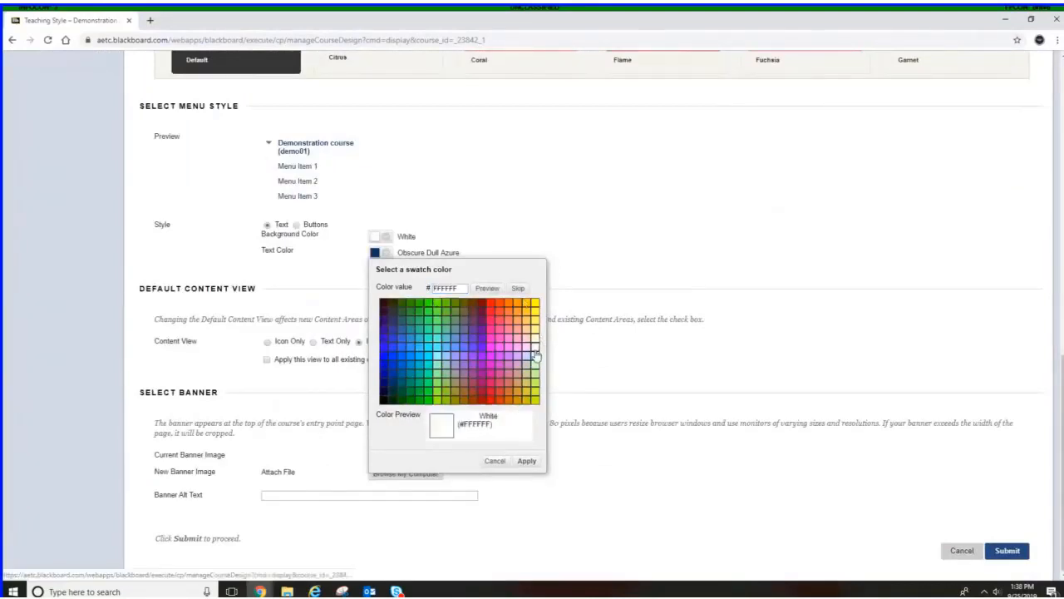
{"action": "left_click", "coordinate": [528, 461]}
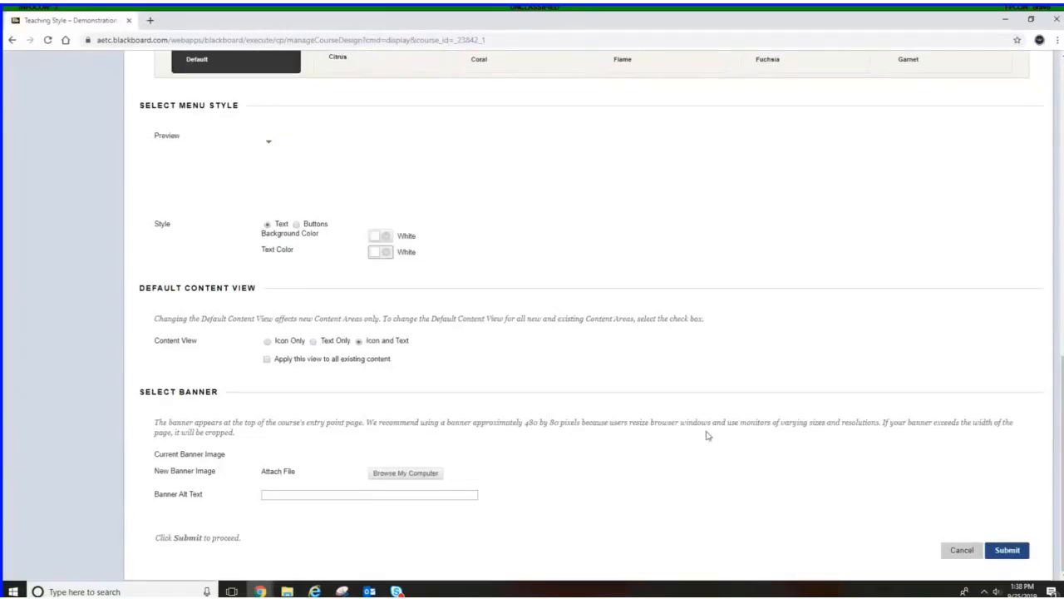
Submit the teaching style changes and confirm adding the course structure
{"action": "left_click", "coordinate": [1007, 552]}
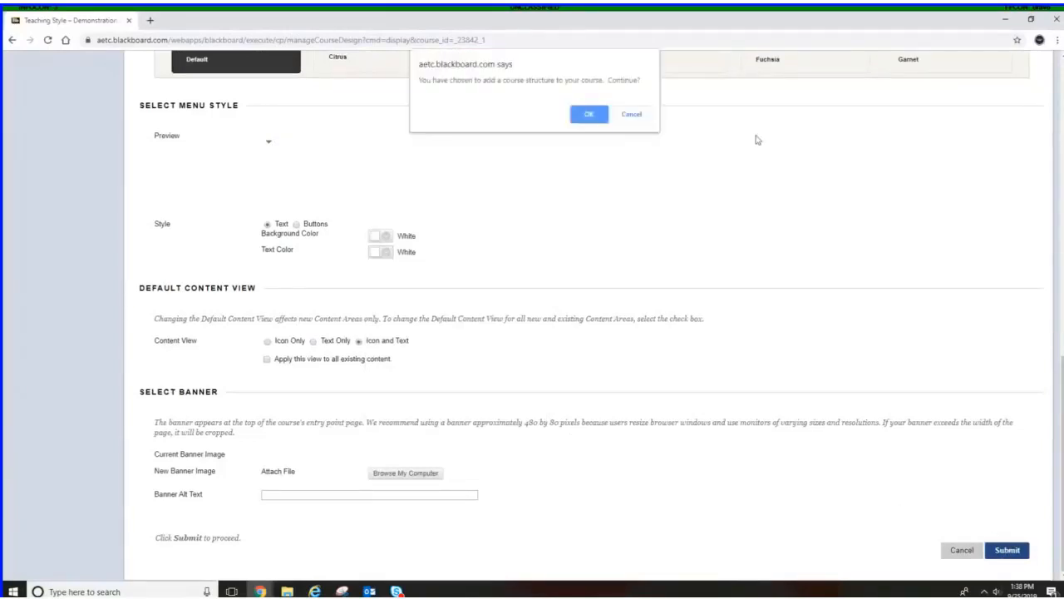
{"action": "left_click", "coordinate": [590, 114]}
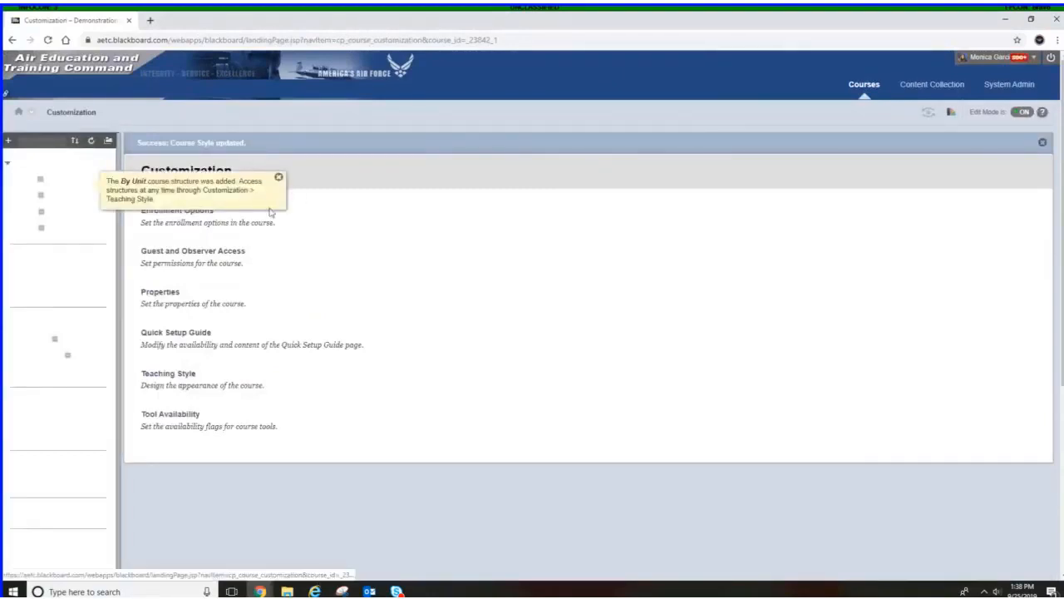
{"action": "left_click", "coordinate": [279, 184]}
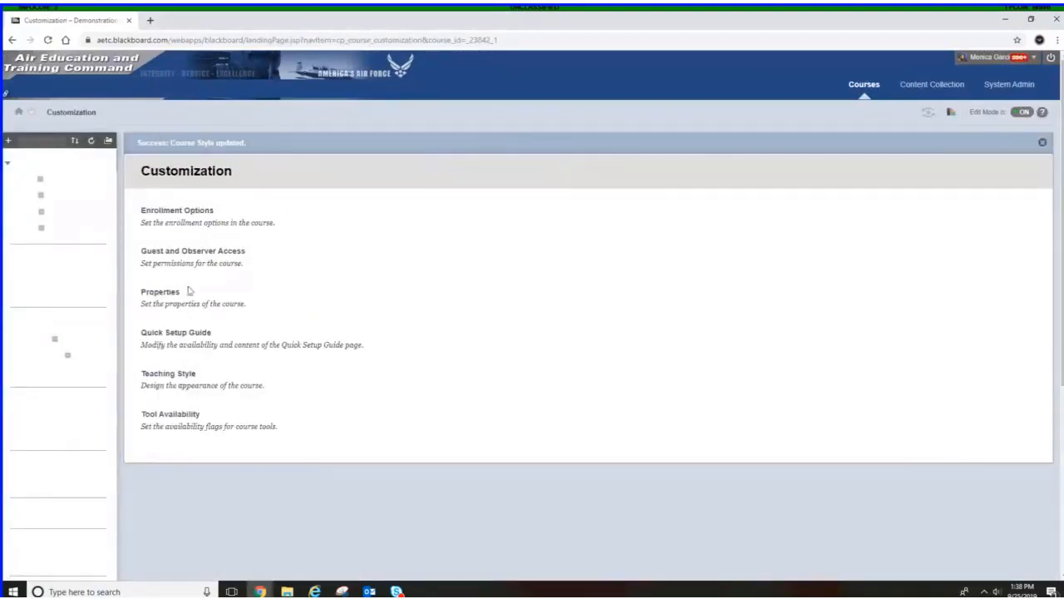
Reload the customization page and open the new Unit D content area from the course menu
{"action": "left_click", "coordinate": [47, 41]}
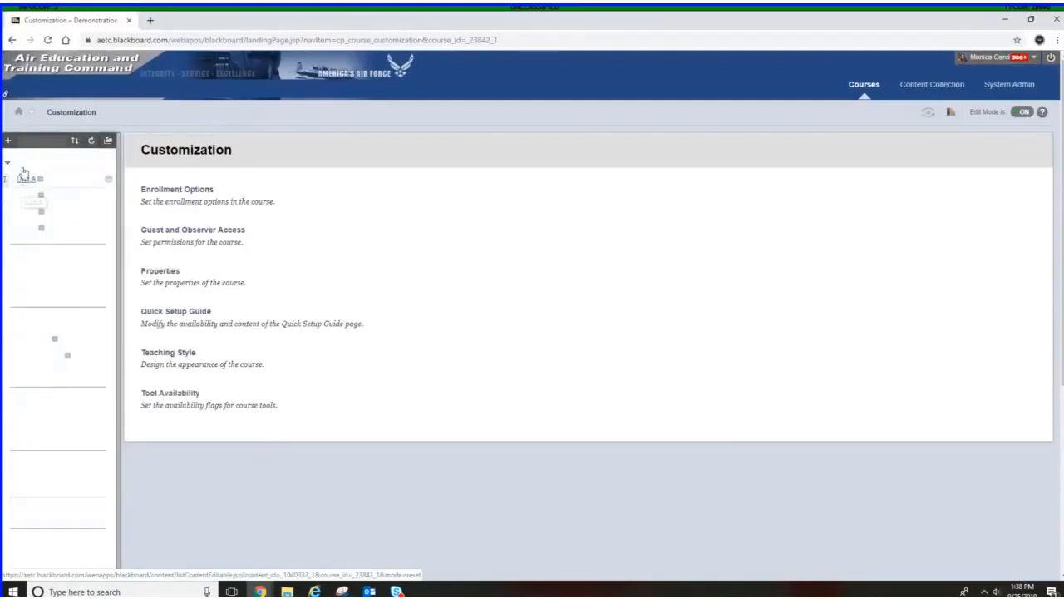
{"action": "left_click", "coordinate": [24, 233]}
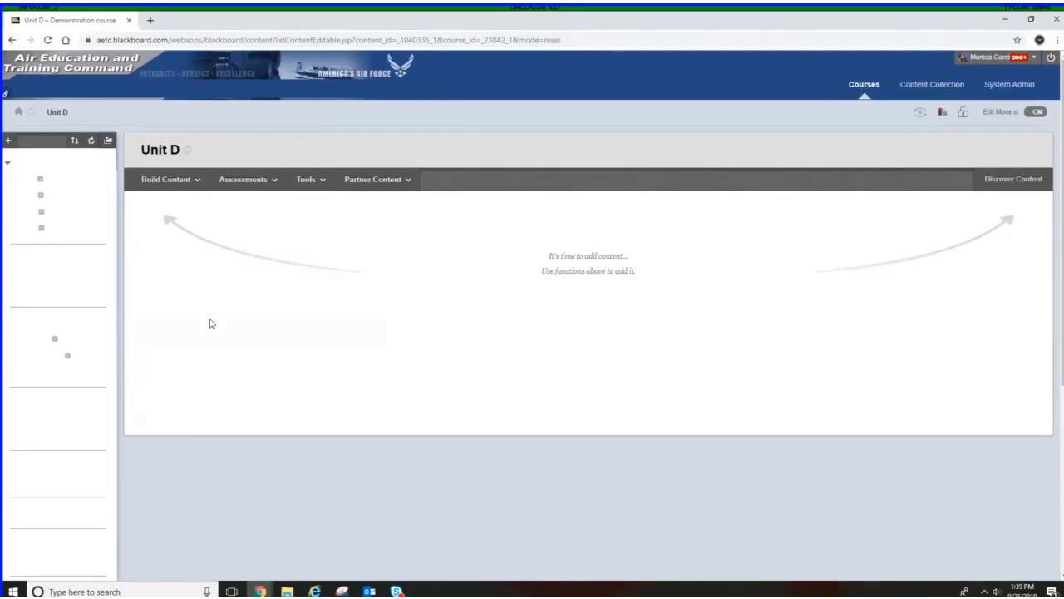
Open the TEST_Site Sandbox course from the course list and review its course menu
{"action": "left_click", "coordinate": [865, 86]}
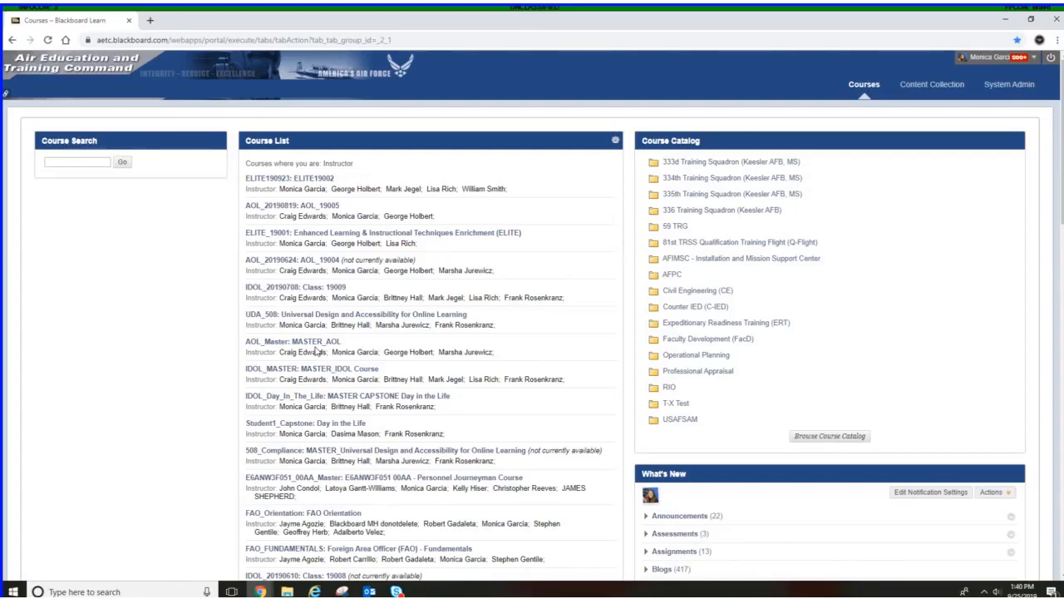
{"action": "scroll", "coordinate": [335, 368], "scroll_direction": "down", "scroll_amount": 4}
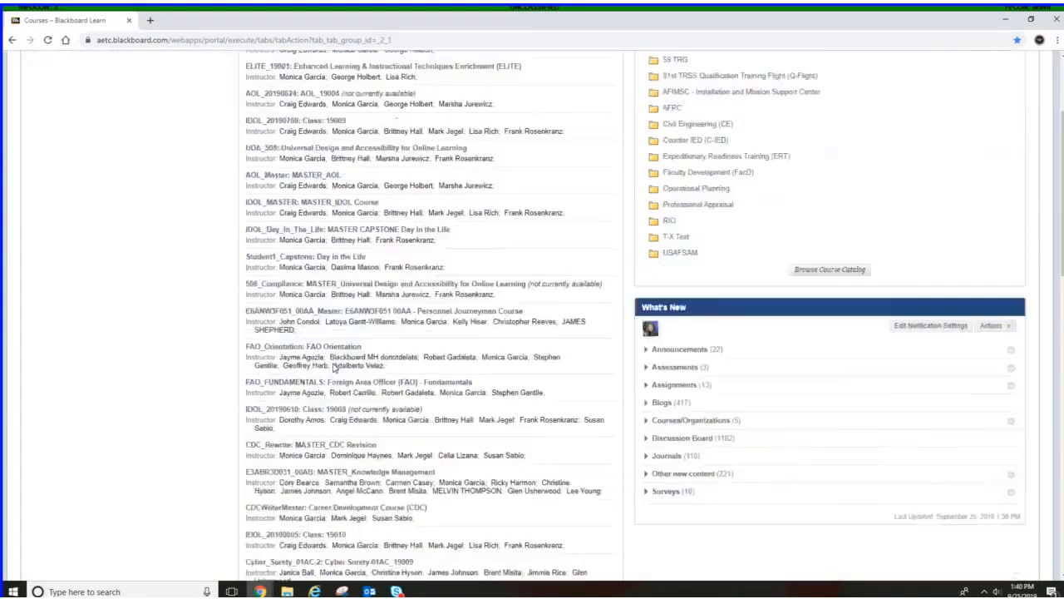
{"action": "scroll", "coordinate": [334, 368], "scroll_direction": "down", "scroll_amount": 2}
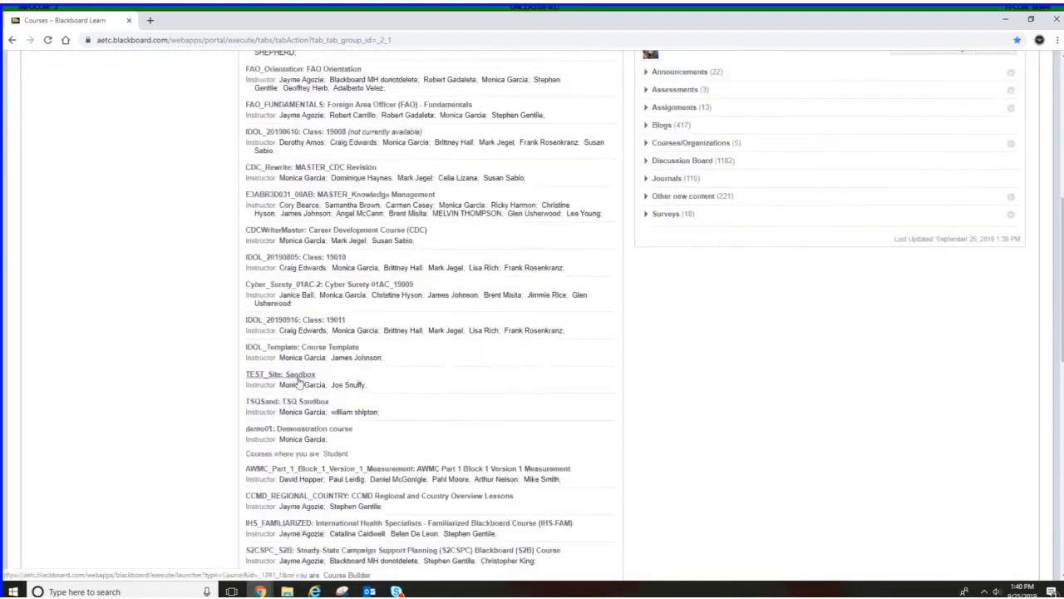
{"action": "left_click", "coordinate": [299, 380]}
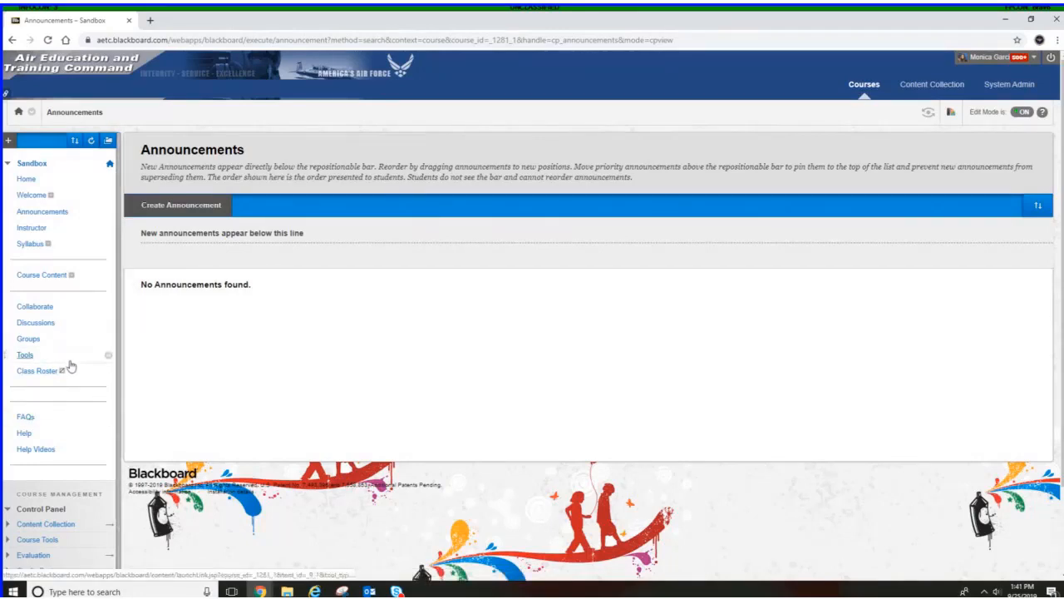
{"action": "scroll", "coordinate": [76, 391], "scroll_direction": "down", "scroll_amount": 3}
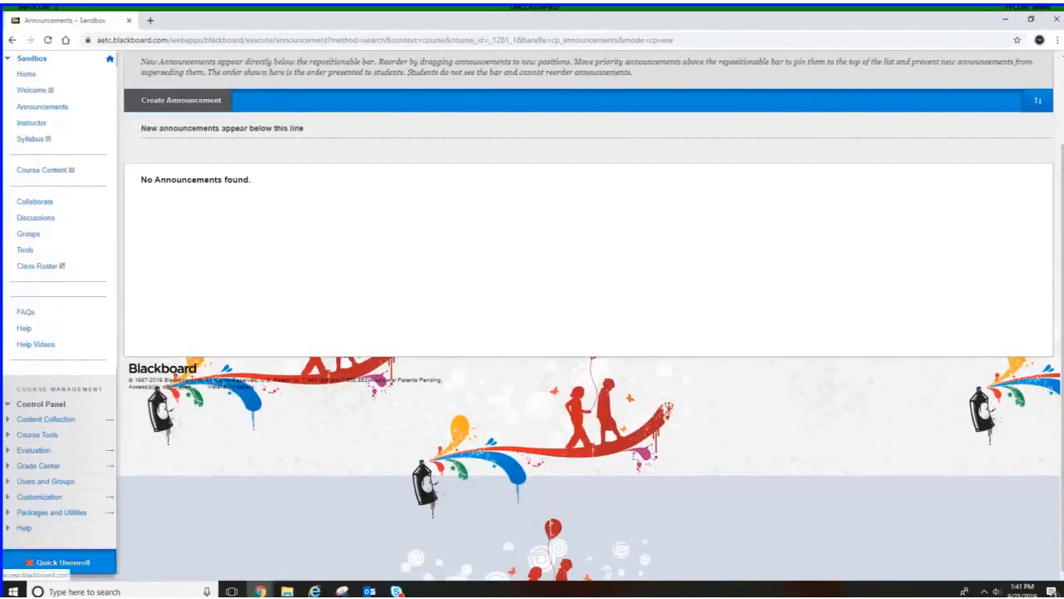
{"action": "scroll", "coordinate": [584, 352], "scroll_direction": "up", "scroll_amount": 3}
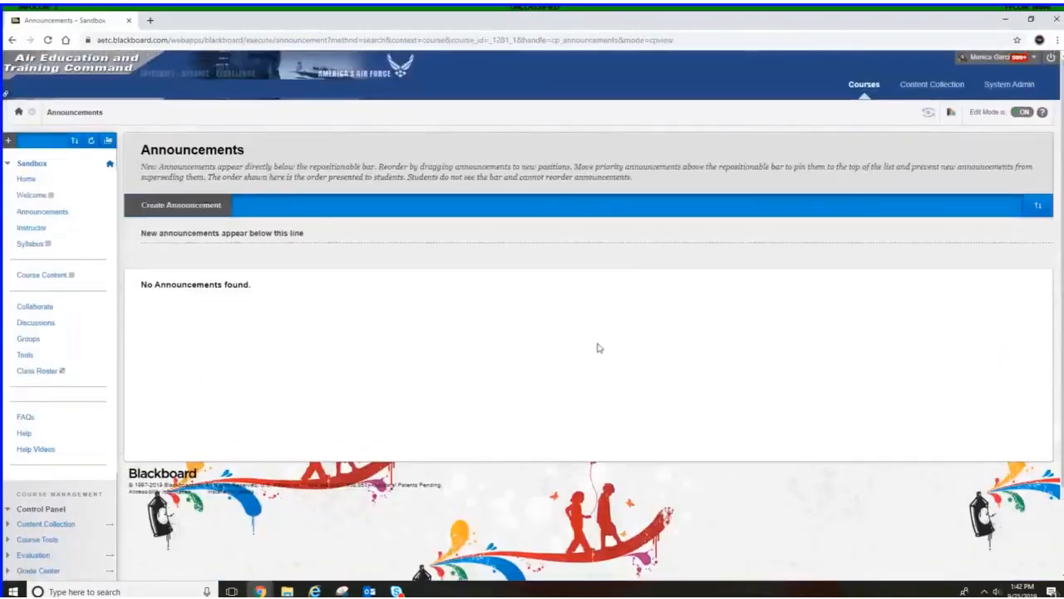
In System Admin courses, search for courses whose Course ID contains demo
{"action": "left_click", "coordinate": [1005, 92]}
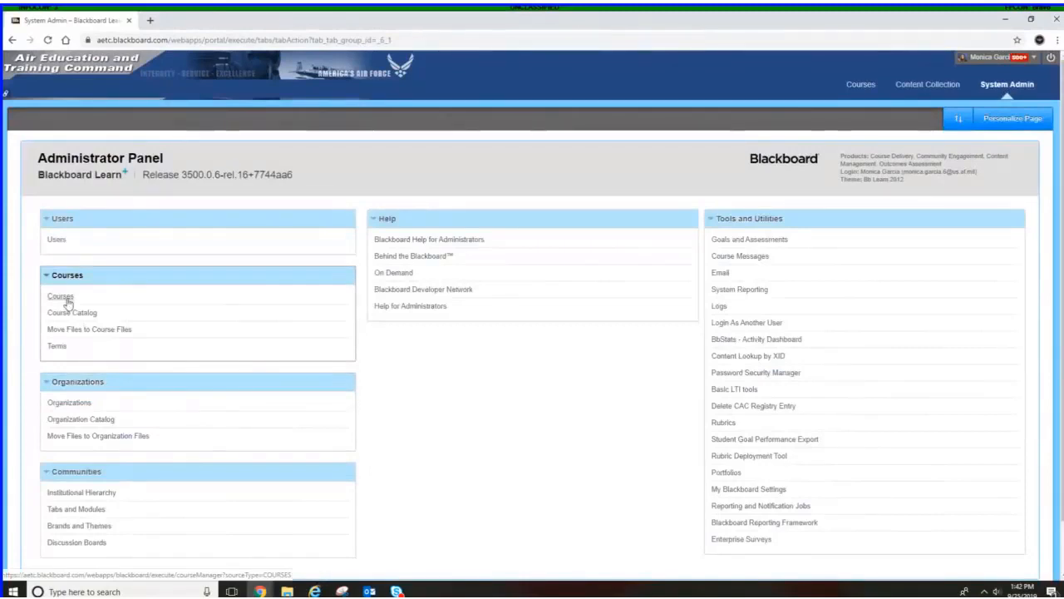
{"action": "left_click", "coordinate": [69, 304]}
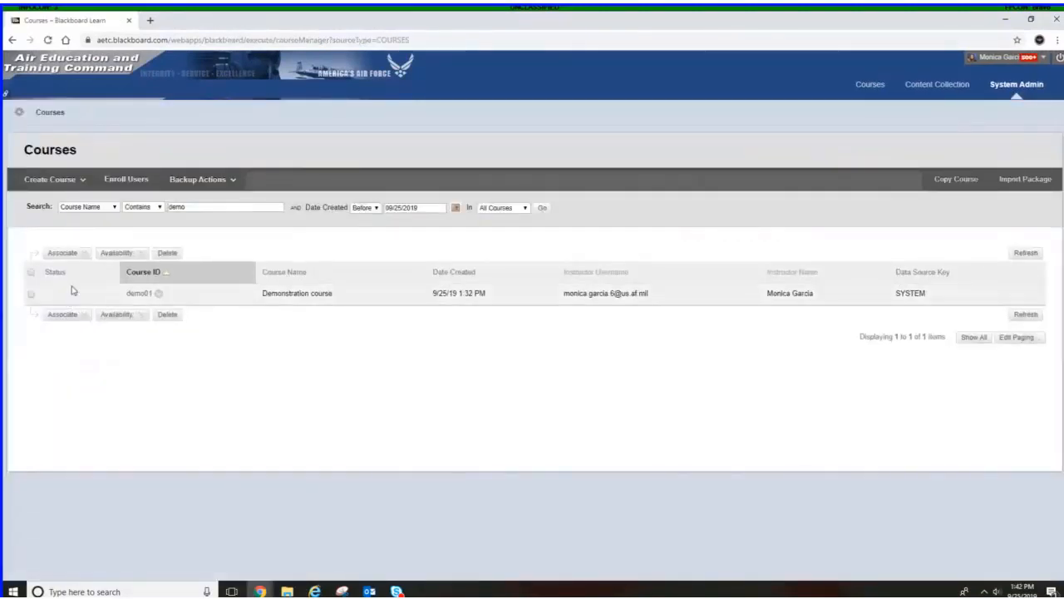
{"action": "left_click", "coordinate": [186, 207]}
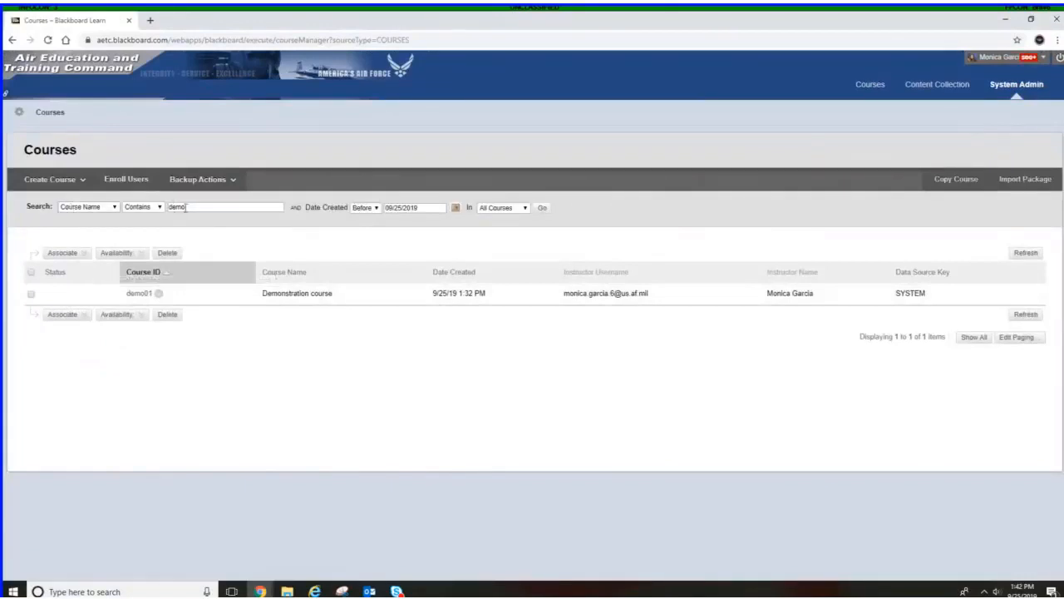
{"action": "key", "text": "ctrl+a"}
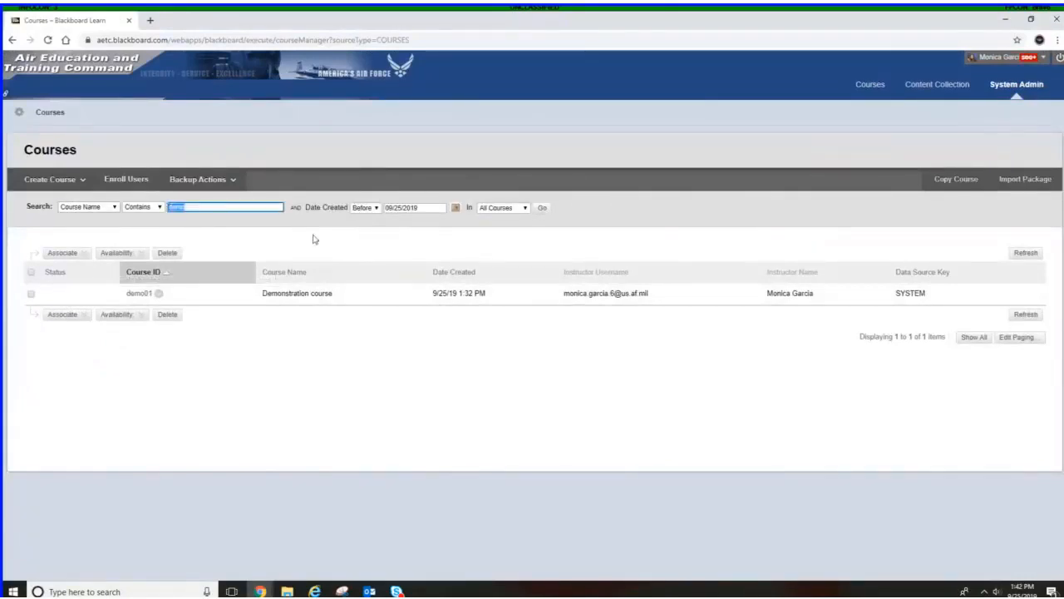
{"action": "type", "text": "test"}
{"action": "key", "text": "Return"}
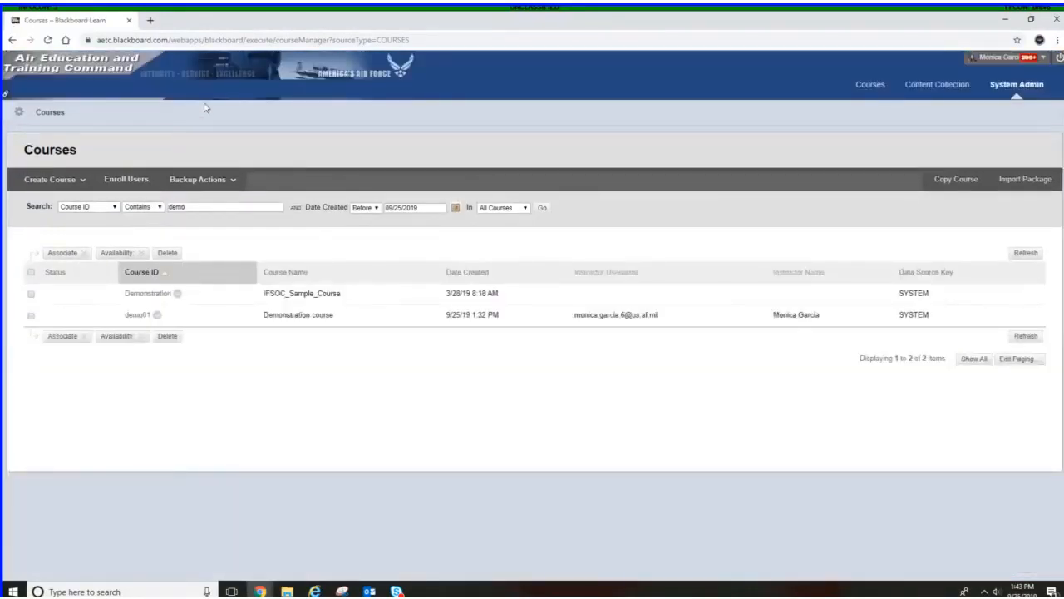
Open the demo01 course, then return to the System Admin course list
{"action": "left_click", "coordinate": [139, 316]}
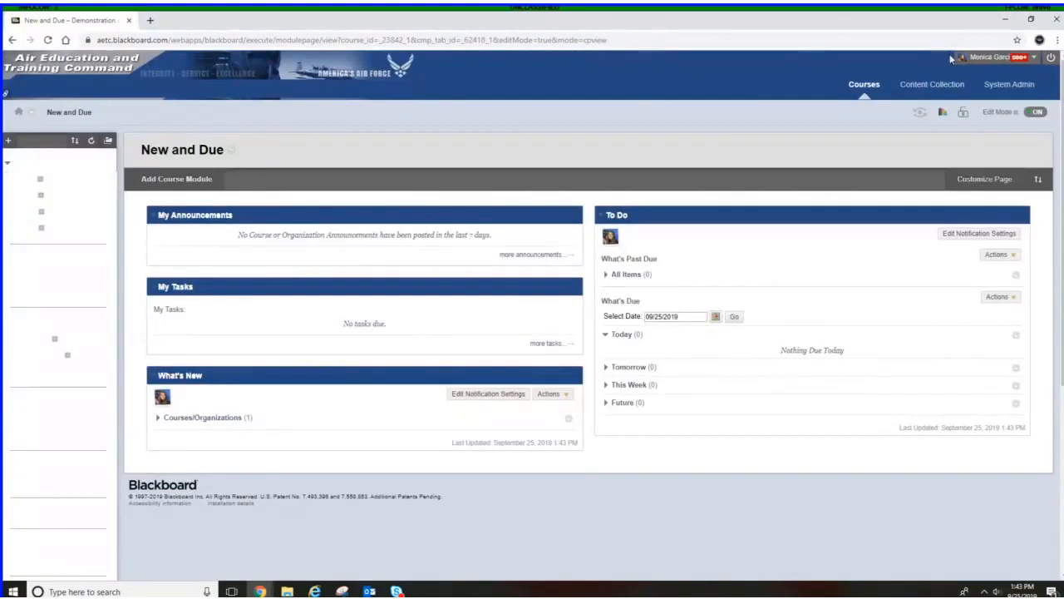
{"action": "left_click", "coordinate": [1005, 84]}
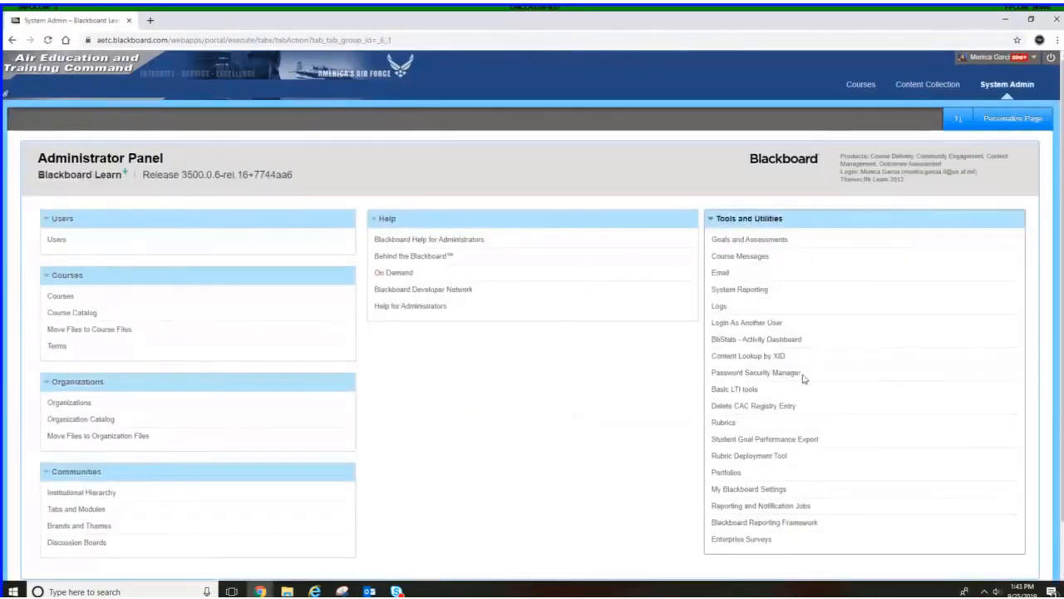
{"action": "left_click", "coordinate": [57, 296]}
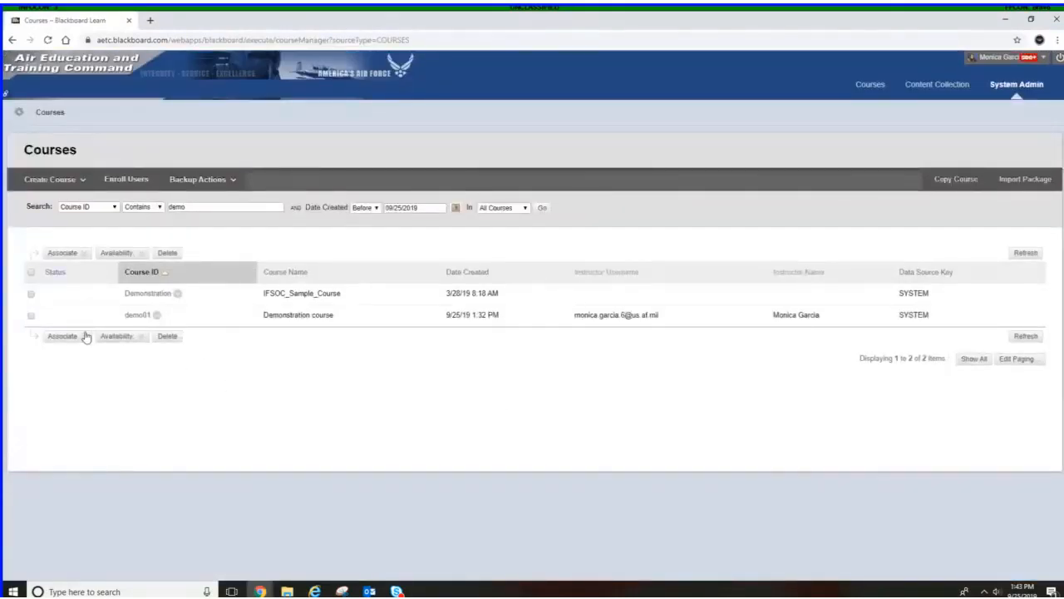
Start a copy of the demo01 course and open the copy type choices
{"action": "left_click", "coordinate": [155, 317]}
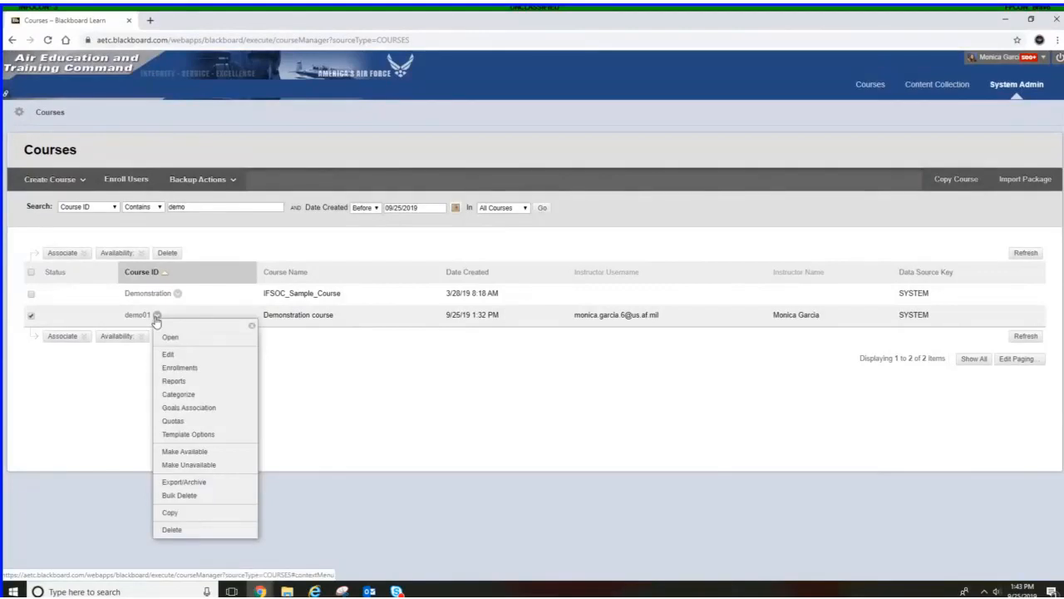
{"action": "left_click", "coordinate": [170, 513]}
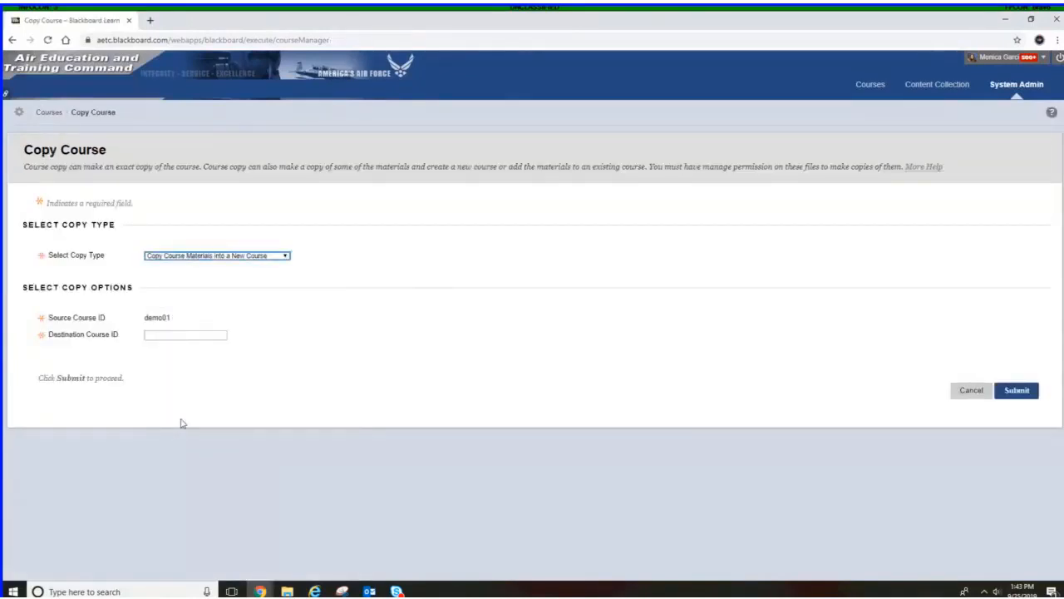
{"action": "left_click", "coordinate": [167, 260]}
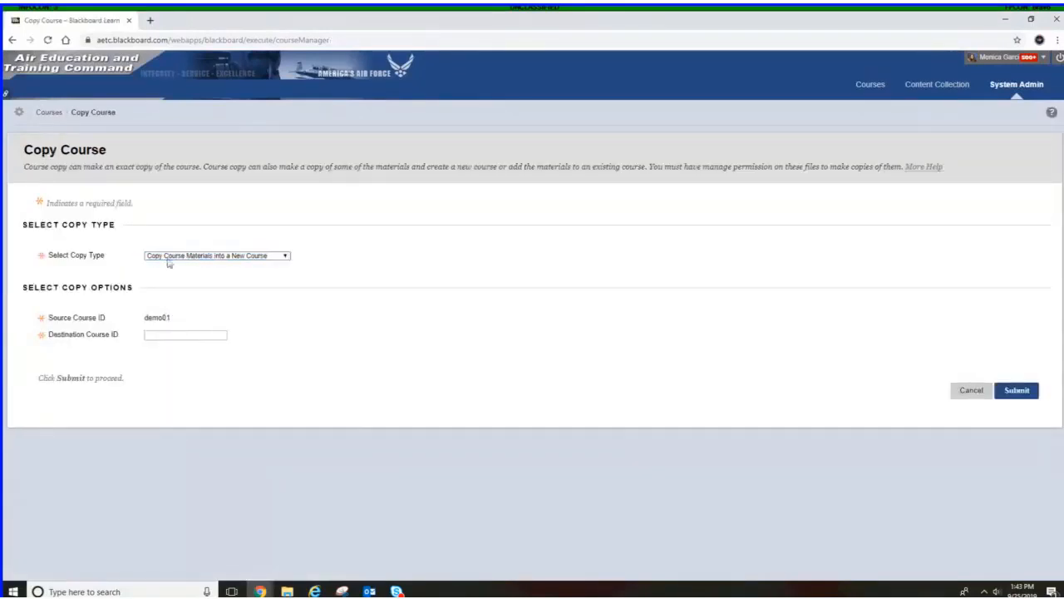
{"action": "left_click", "coordinate": [166, 259]}
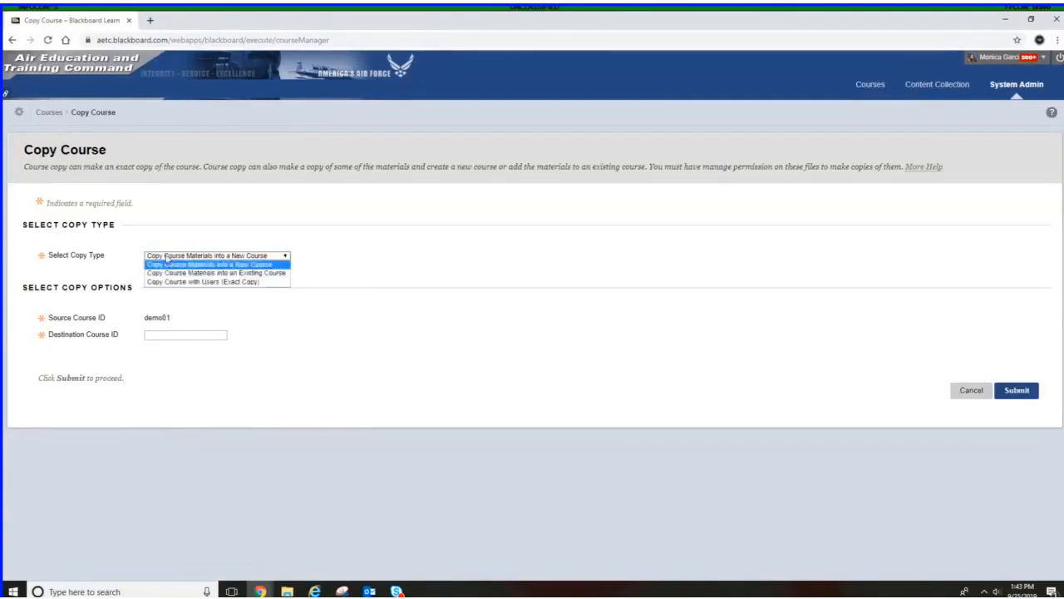
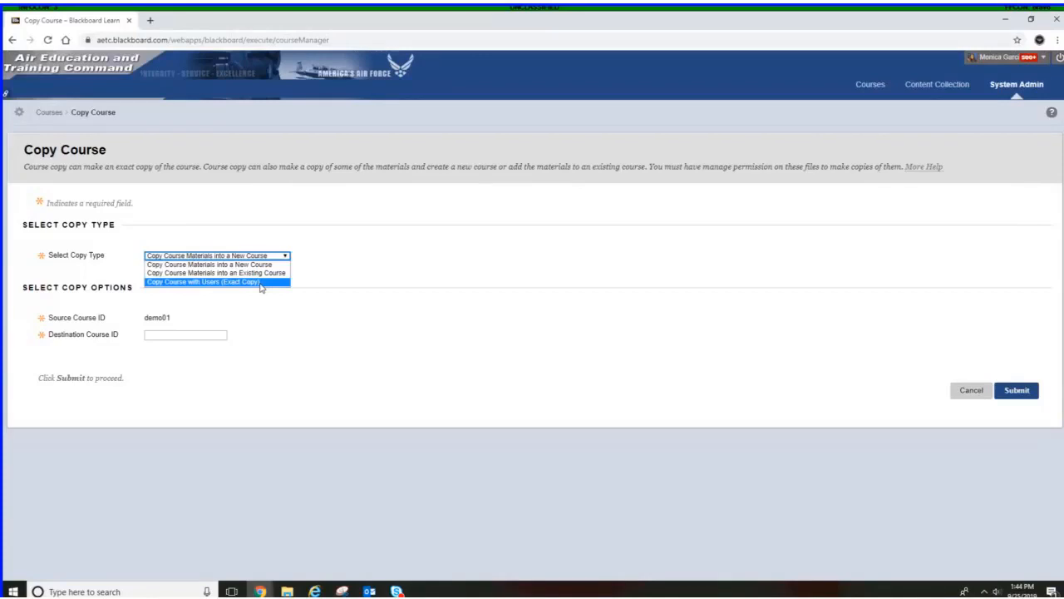
Try the Copy Course with Users (Exact Copy) type and review its options, then switch back to Copy Course Materials into a New Course
{"action": "left_click", "coordinate": [261, 283]}
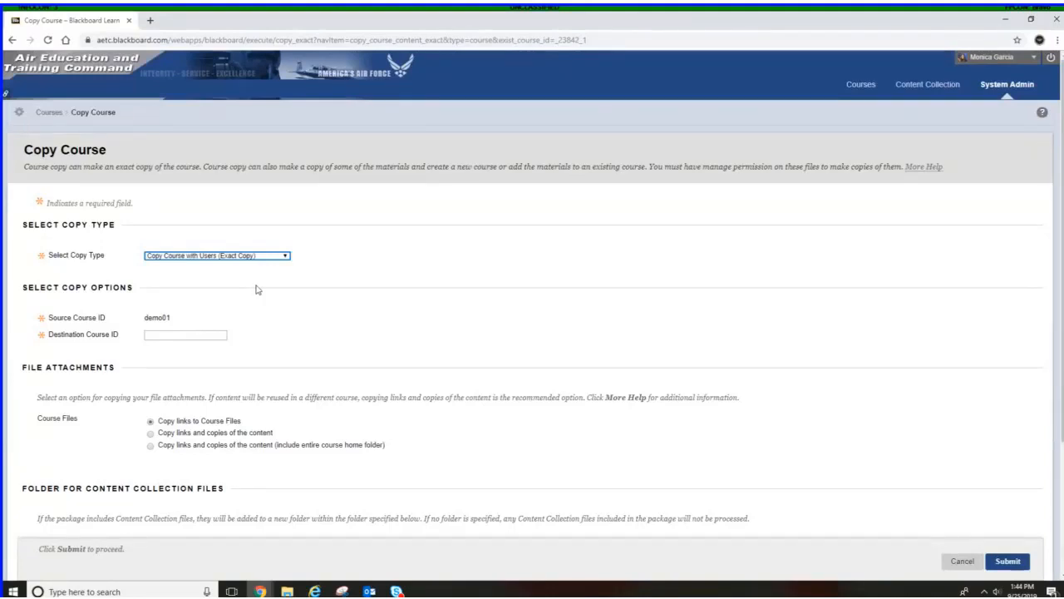
{"action": "scroll", "coordinate": [256, 289], "scroll_direction": "down", "scroll_amount": 2}
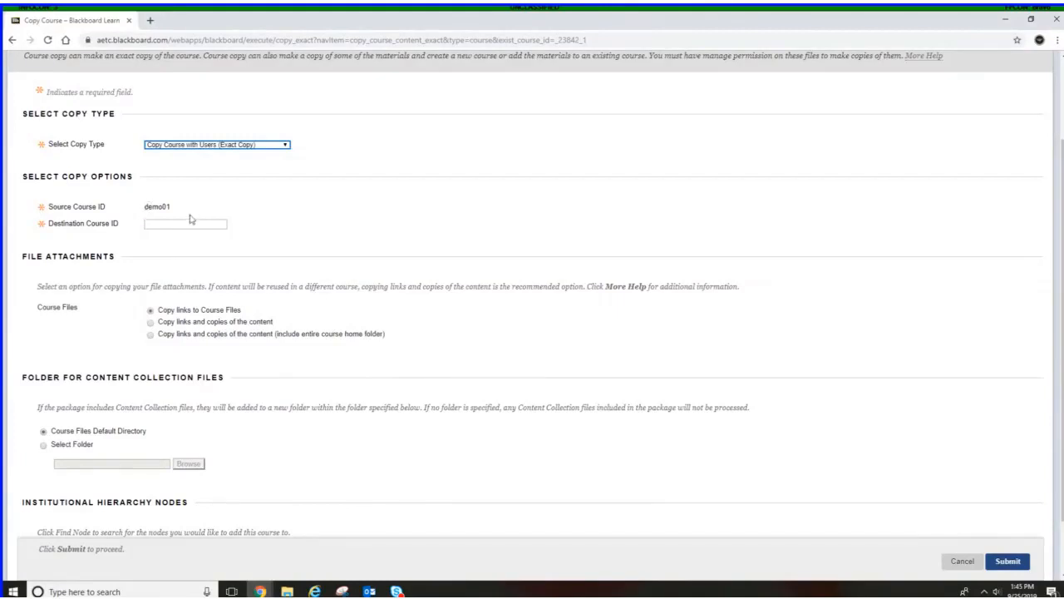
{"action": "left_click", "coordinate": [148, 223]}
{"action": "scroll", "coordinate": [313, 273], "scroll_direction": "down", "scroll_amount": 2}
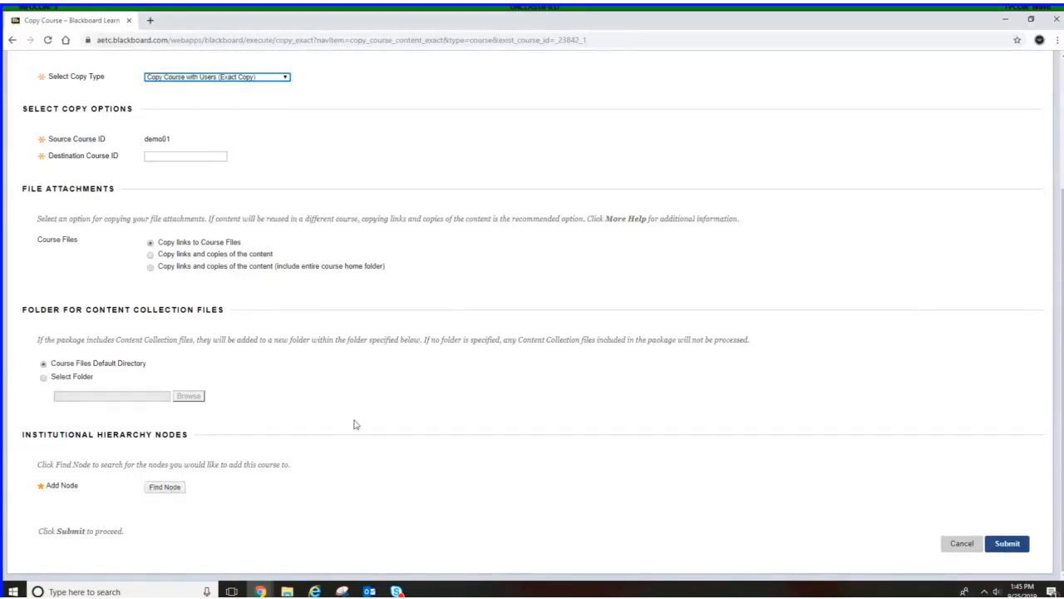
{"action": "scroll", "coordinate": [354, 422], "scroll_direction": "up", "scroll_amount": 2}
{"action": "left_click", "coordinate": [237, 245]}
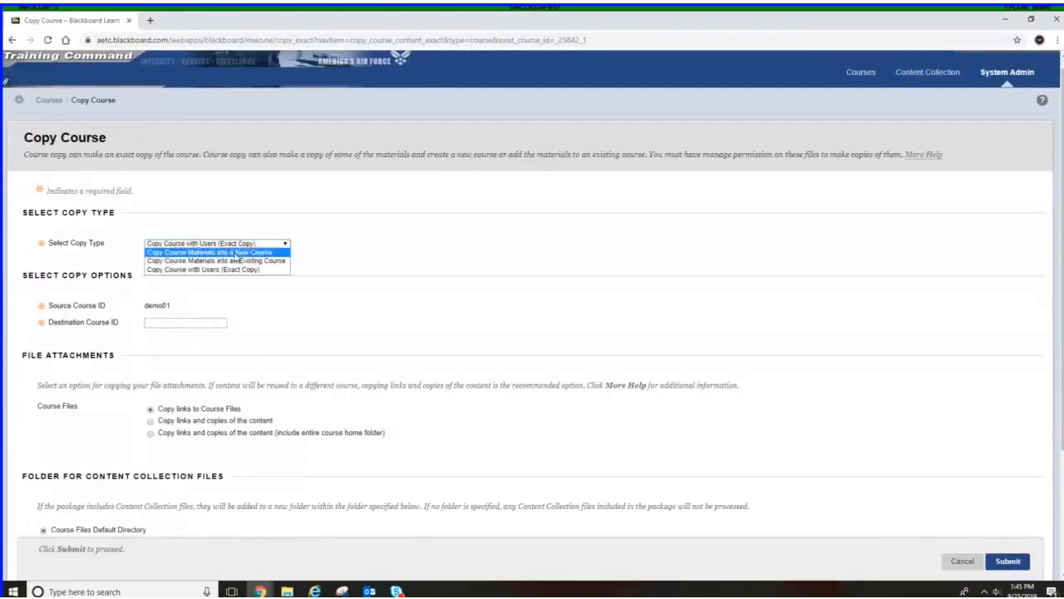
{"action": "left_click", "coordinate": [235, 252]}
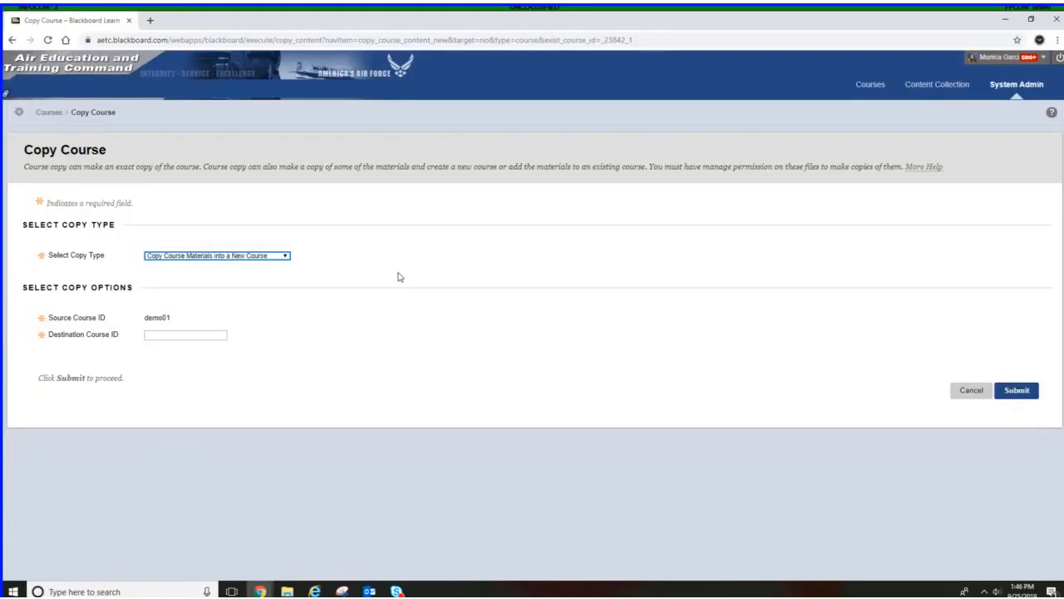
Set the destination course ID to demo02 and submit the copy, resubmitting the form after the page times out
{"action": "left_click", "coordinate": [251, 282]}
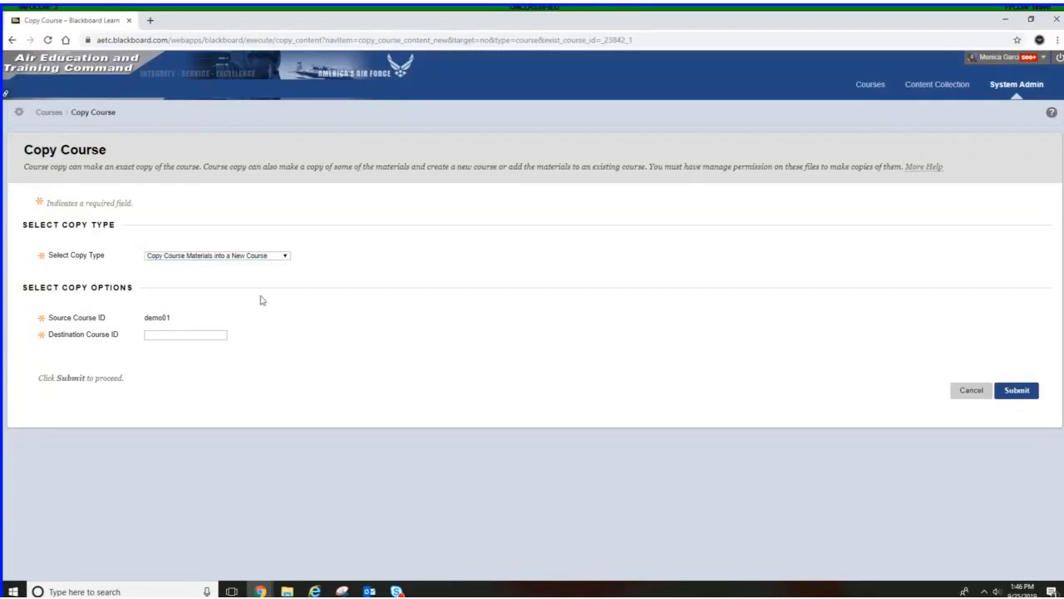
{"action": "left_click", "coordinate": [220, 255]}
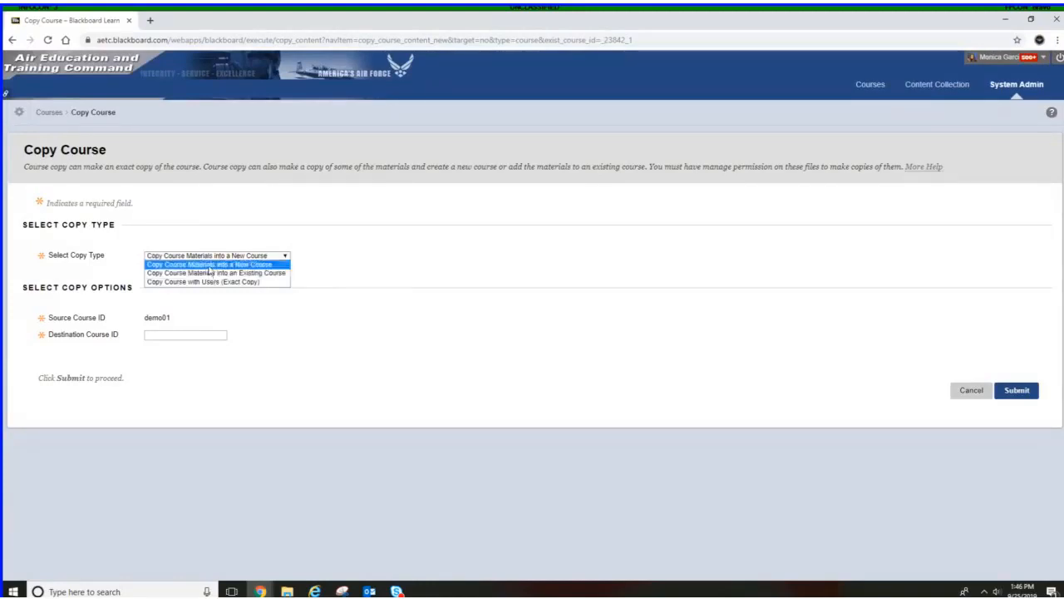
{"action": "left_click", "coordinate": [209, 266]}
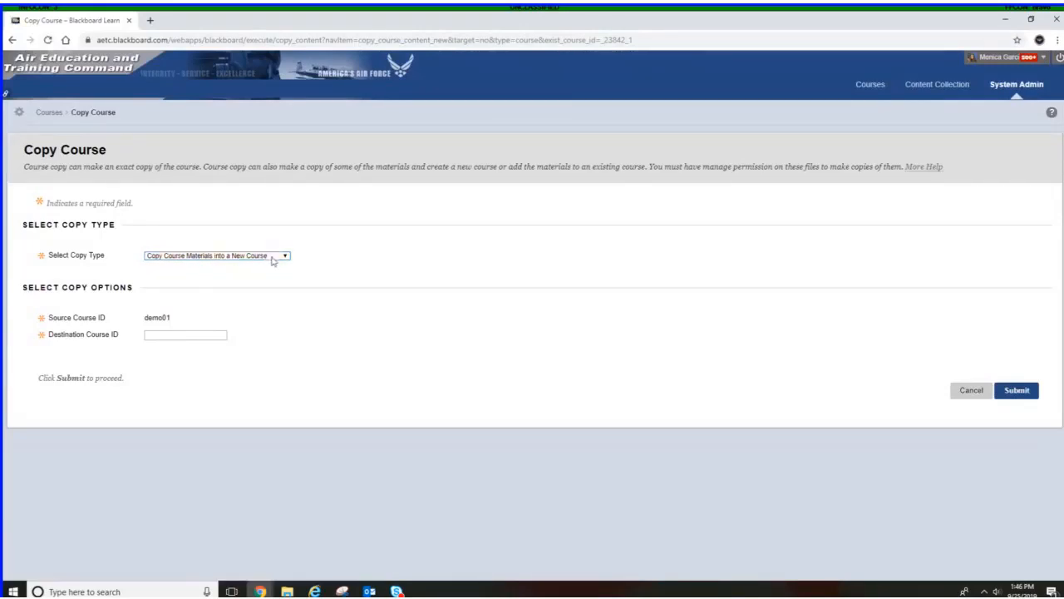
{"action": "left_click", "coordinate": [200, 335]}
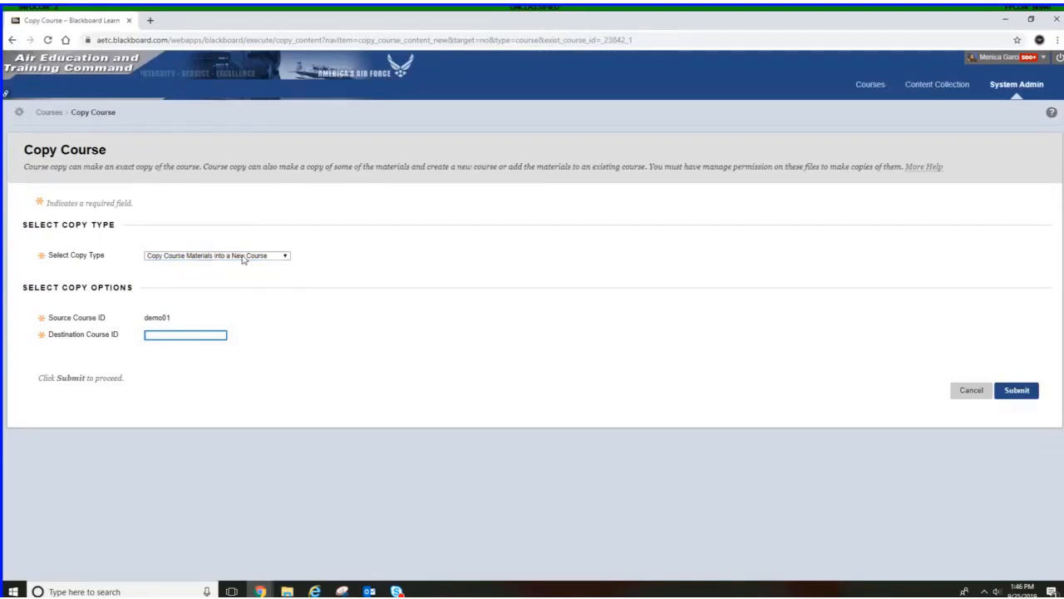
{"action": "type", "text": "demo02"}
{"action": "left_click", "coordinate": [1017, 395]}
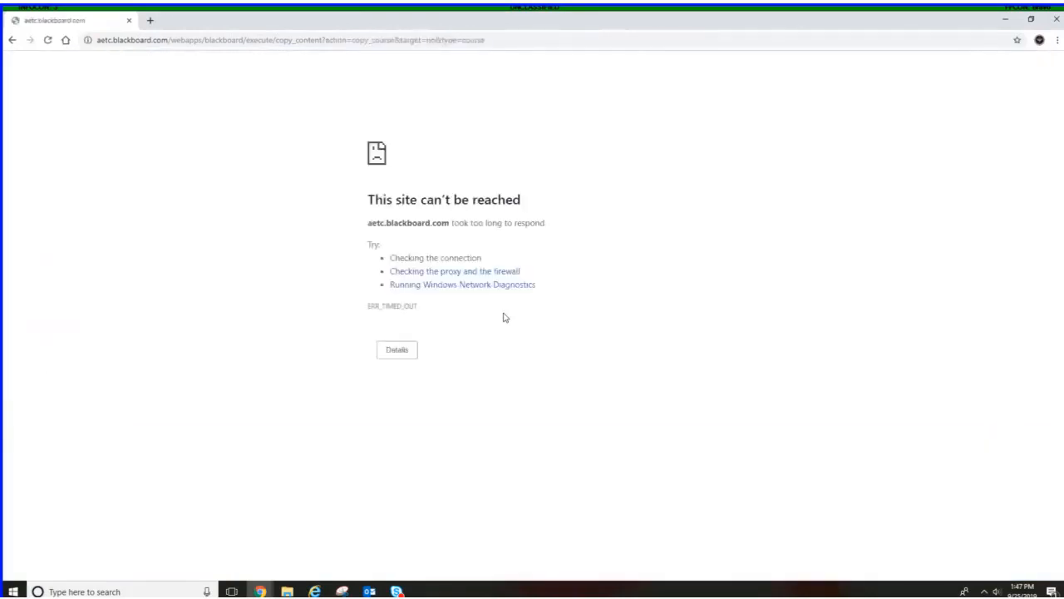
{"action": "left_click", "coordinate": [47, 40]}
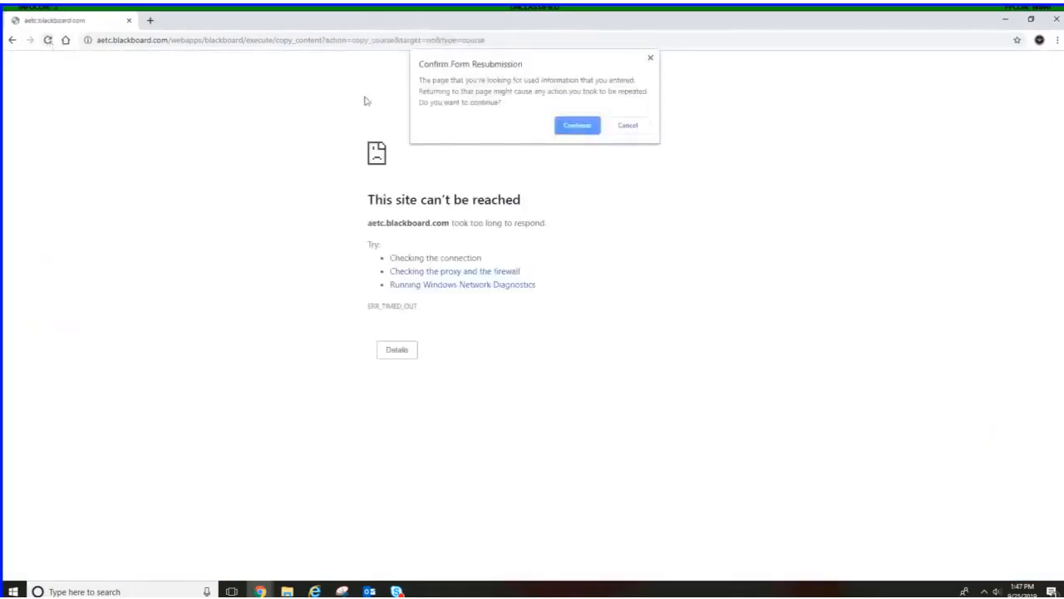
{"action": "left_click", "coordinate": [564, 126]}
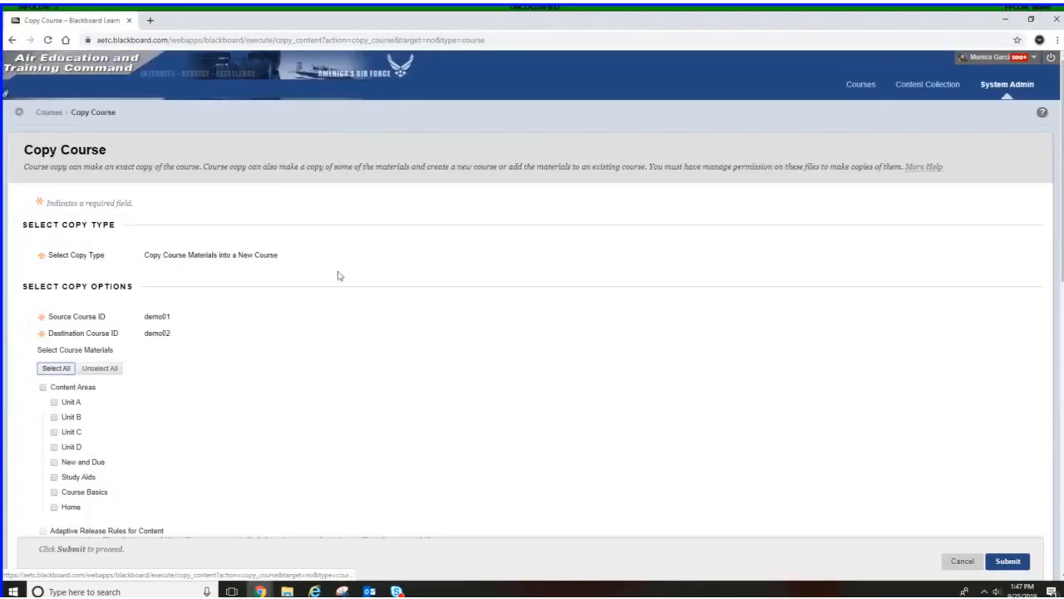
Select all course materials, review the file attachment and enrollment options, and cancel the copy
{"action": "scroll", "coordinate": [344, 295], "scroll_direction": "down", "scroll_amount": 2}
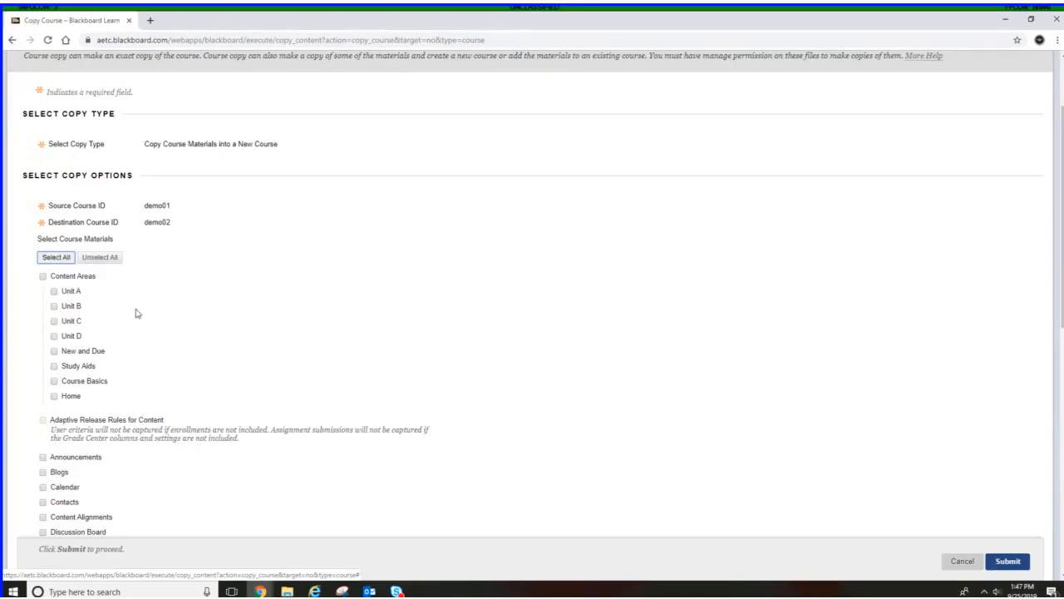
{"action": "left_click", "coordinate": [56, 257]}
{"action": "scroll", "coordinate": [292, 278], "scroll_direction": "down", "scroll_amount": 3}
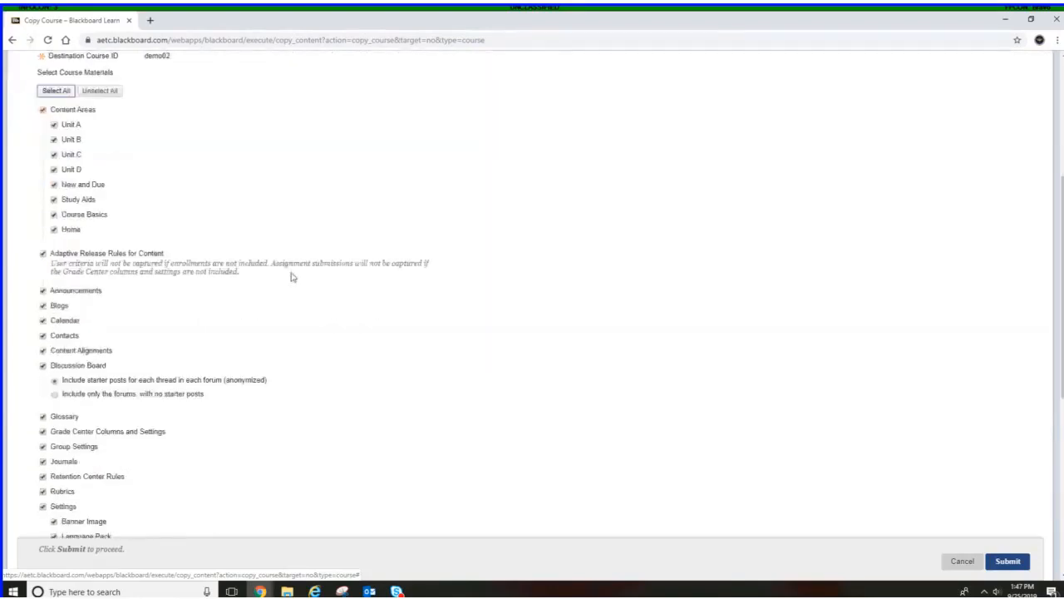
{"action": "scroll", "coordinate": [292, 277], "scroll_direction": "down", "scroll_amount": 1}
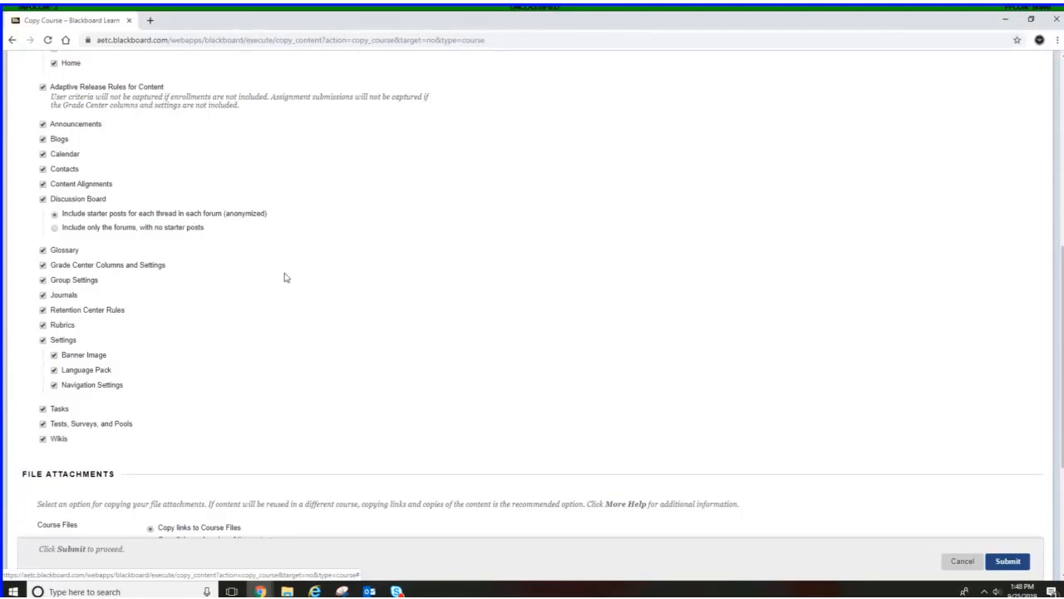
{"action": "left_click", "coordinate": [589, 41]}
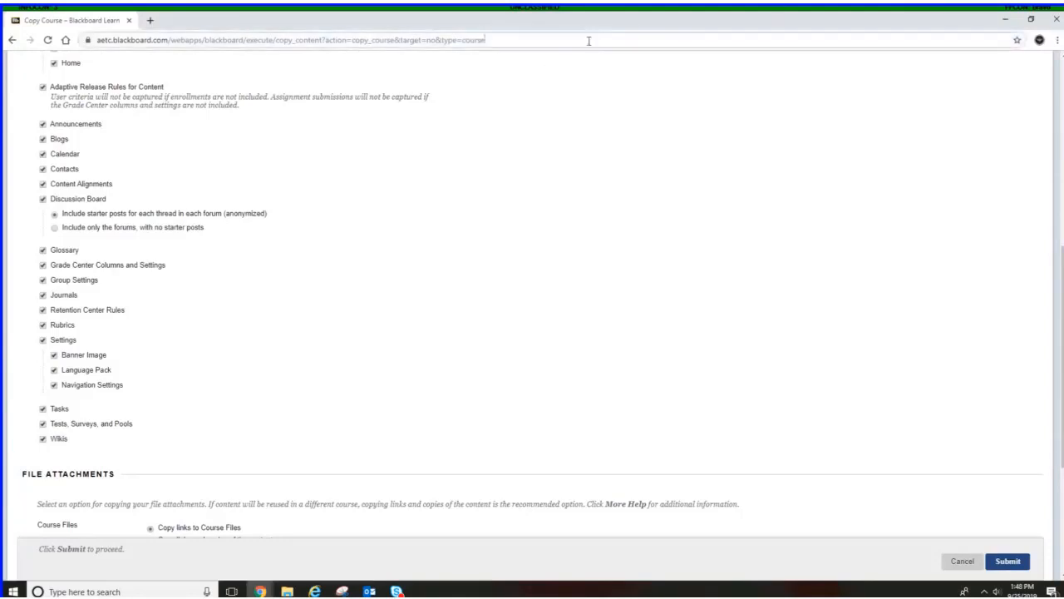
{"action": "left_click", "coordinate": [589, 41]}
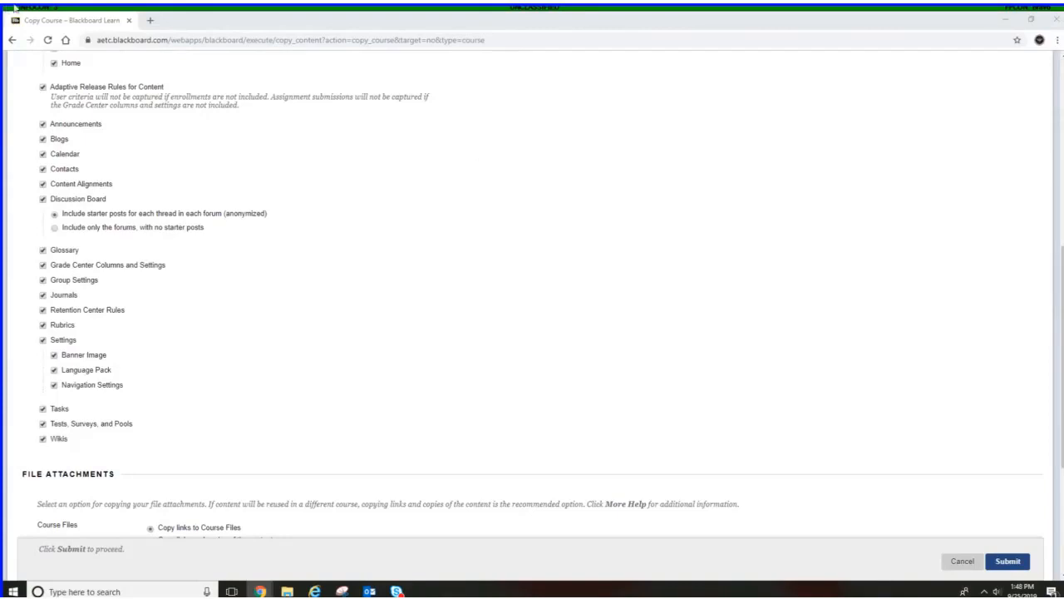
{"action": "scroll", "coordinate": [601, 197], "scroll_direction": "down", "scroll_amount": 2}
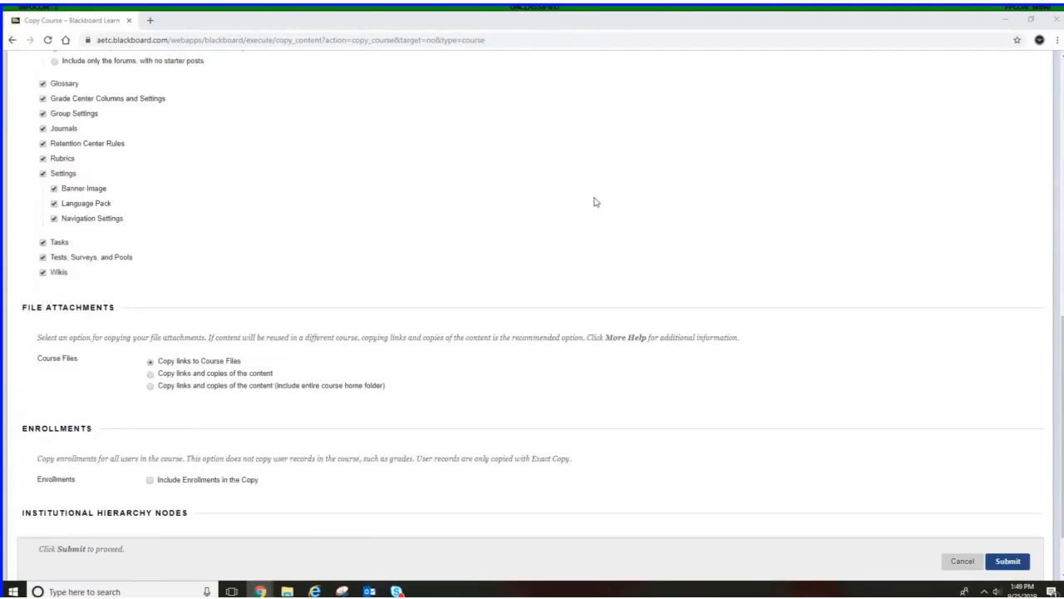
{"action": "scroll", "coordinate": [587, 202], "scroll_direction": "down", "scroll_amount": 1}
{"action": "scroll", "coordinate": [588, 202], "scroll_direction": "up", "scroll_amount": 2}
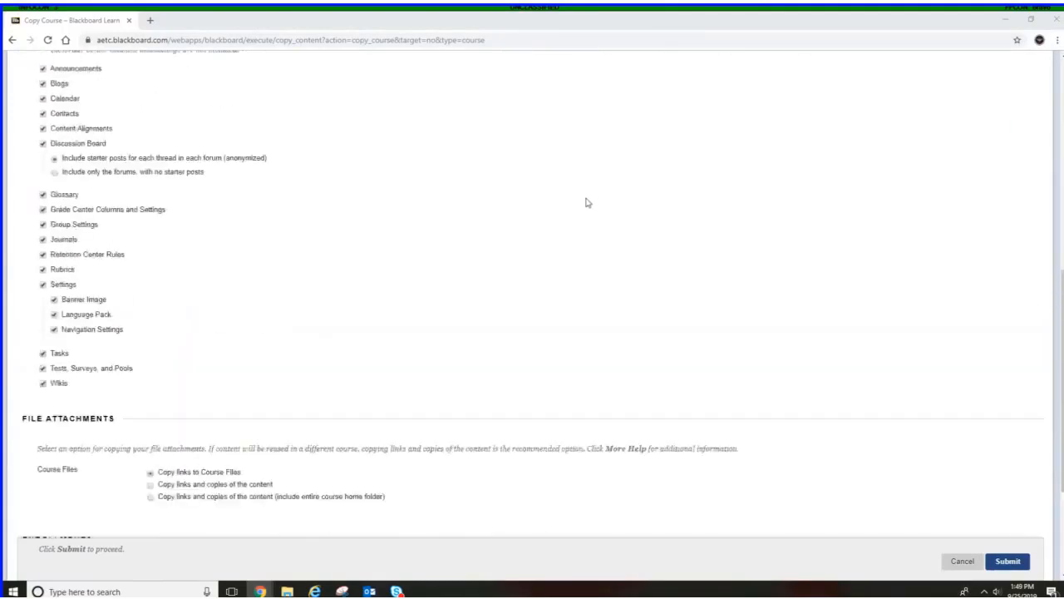
{"action": "scroll", "coordinate": [586, 202], "scroll_direction": "up", "scroll_amount": 3}
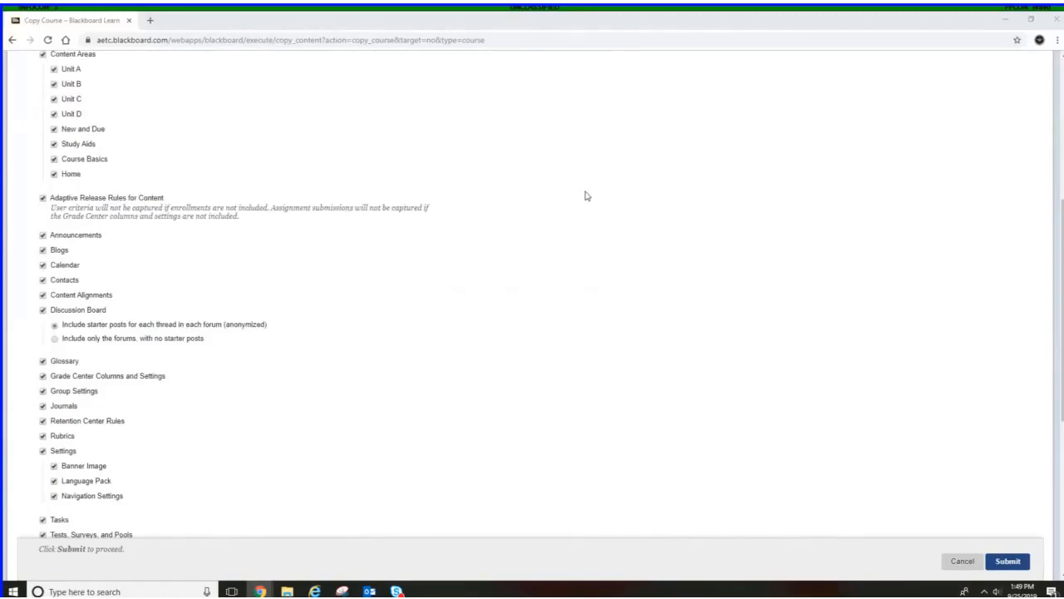
{"action": "scroll", "coordinate": [587, 196], "scroll_direction": "down", "scroll_amount": 5}
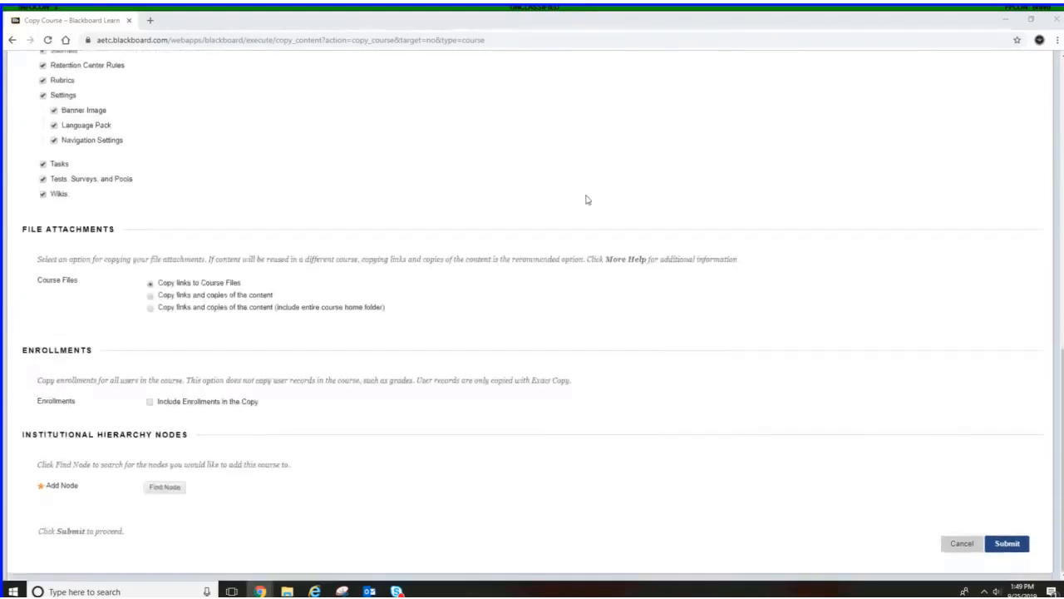
{"action": "left_click", "coordinate": [972, 546]}
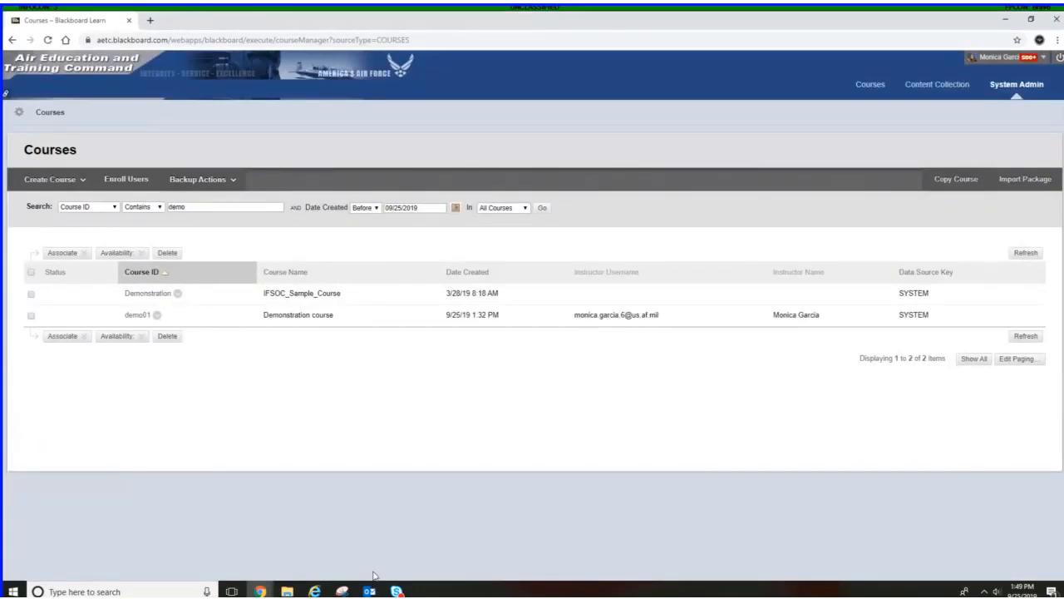
Start a copy of demo01 as Copy Course Materials into an Existing Course and open the destination course browser
{"action": "left_click", "coordinate": [146, 335]}
{"action": "left_click", "coordinate": [156, 315]}
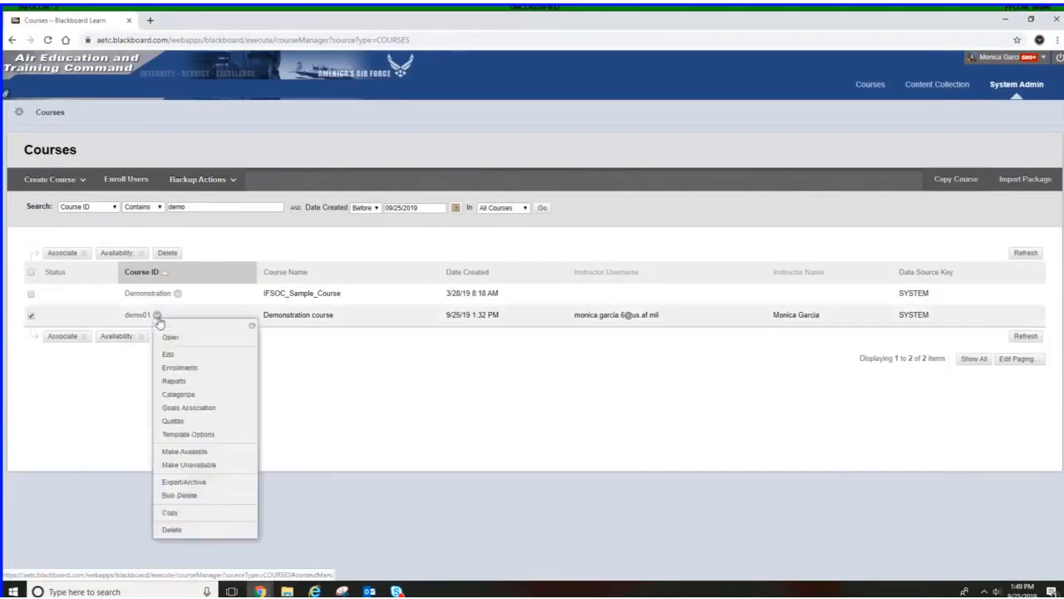
{"action": "left_click", "coordinate": [185, 514]}
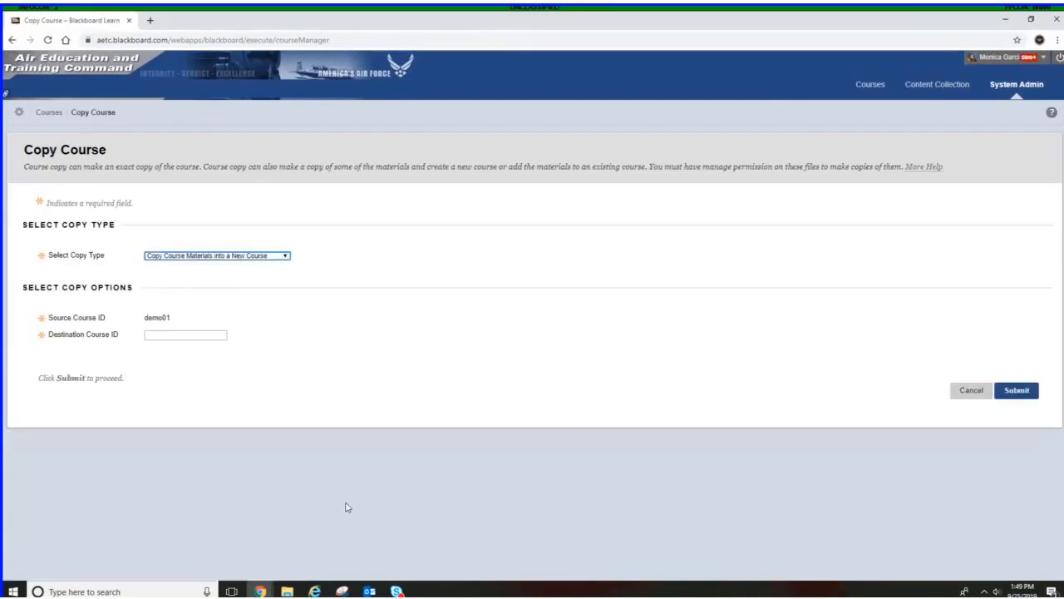
{"action": "left_click", "coordinate": [222, 258]}
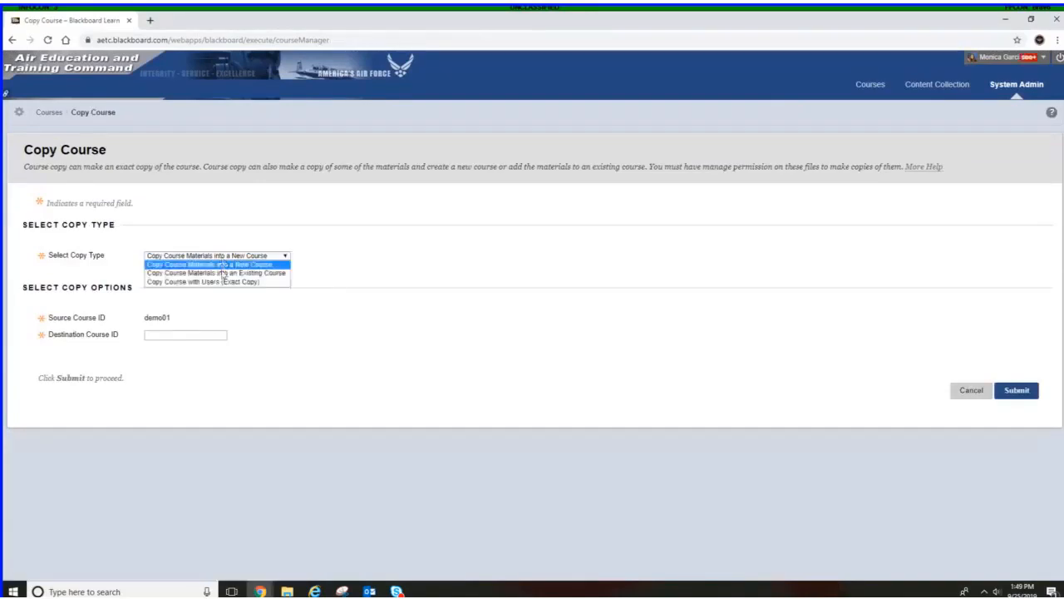
{"action": "left_click", "coordinate": [222, 274]}
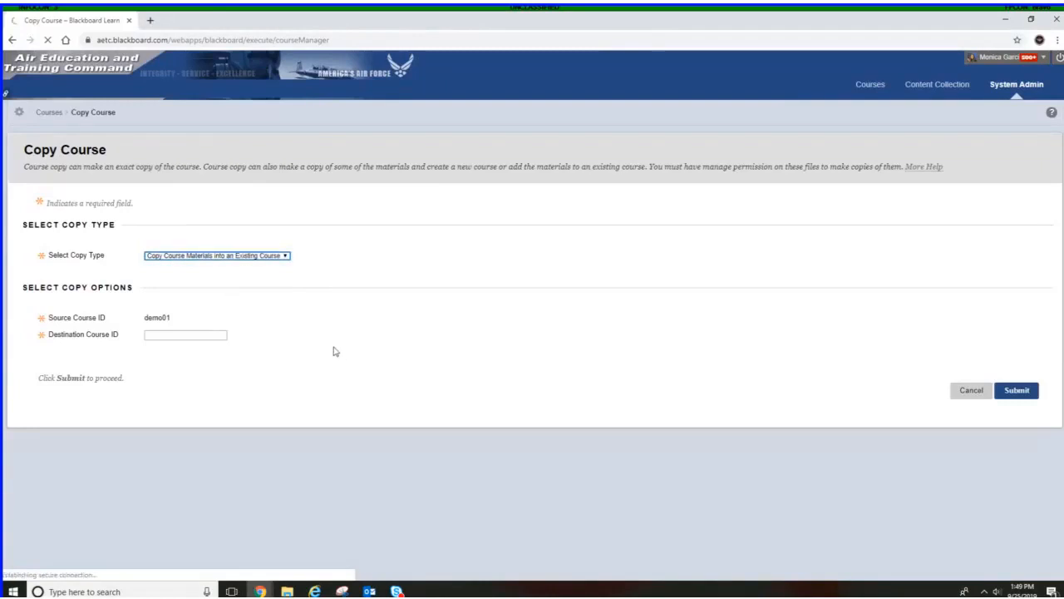
{"action": "left_click", "coordinate": [253, 340]}
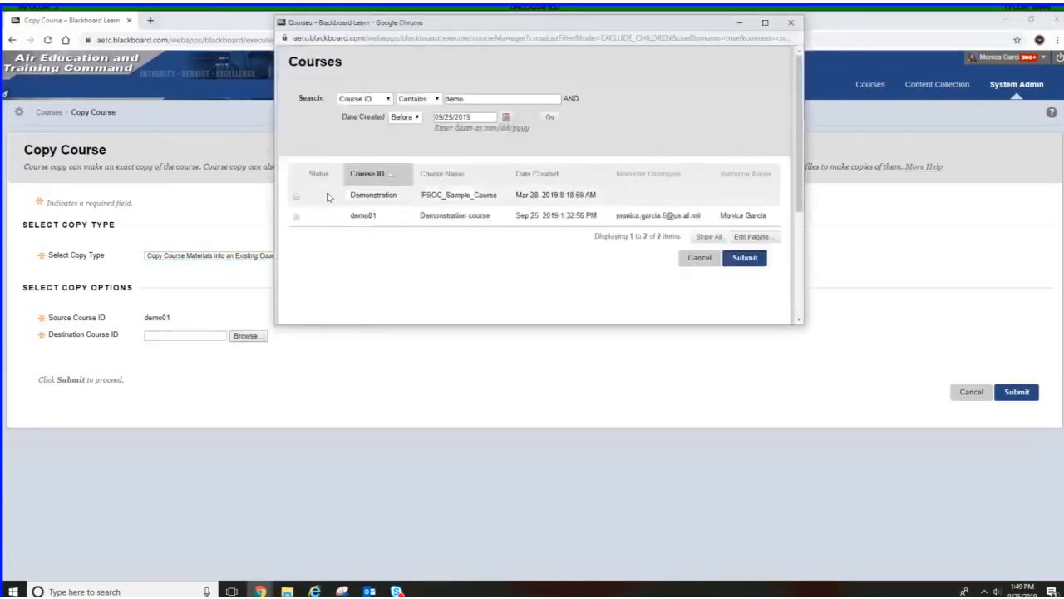
Search the destination course browser for course IDs containing sand
{"action": "double_click", "coordinate": [457, 99]}
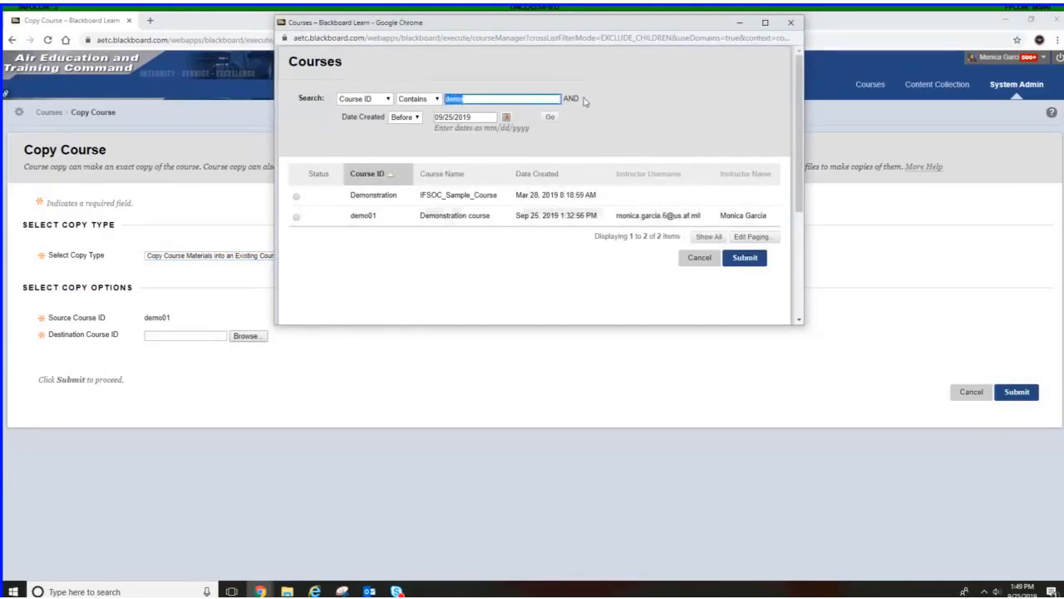
{"action": "type", "text": "sand"}
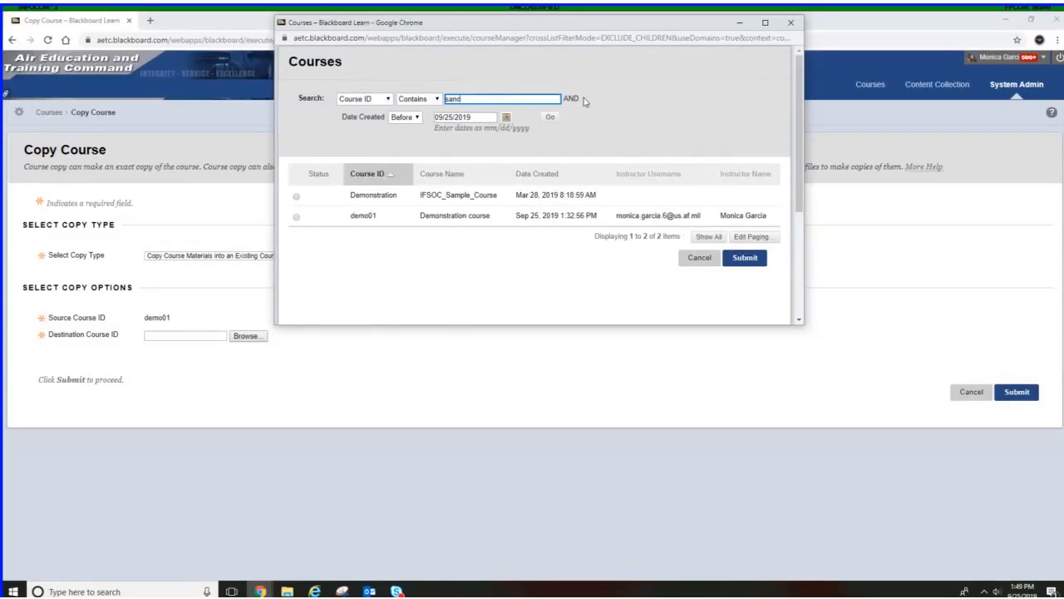
{"action": "key", "text": "Return"}
{"action": "type", "text": "bo"}
{"action": "key", "text": "ctrl+a"}
{"action": "type", "text": "x"}
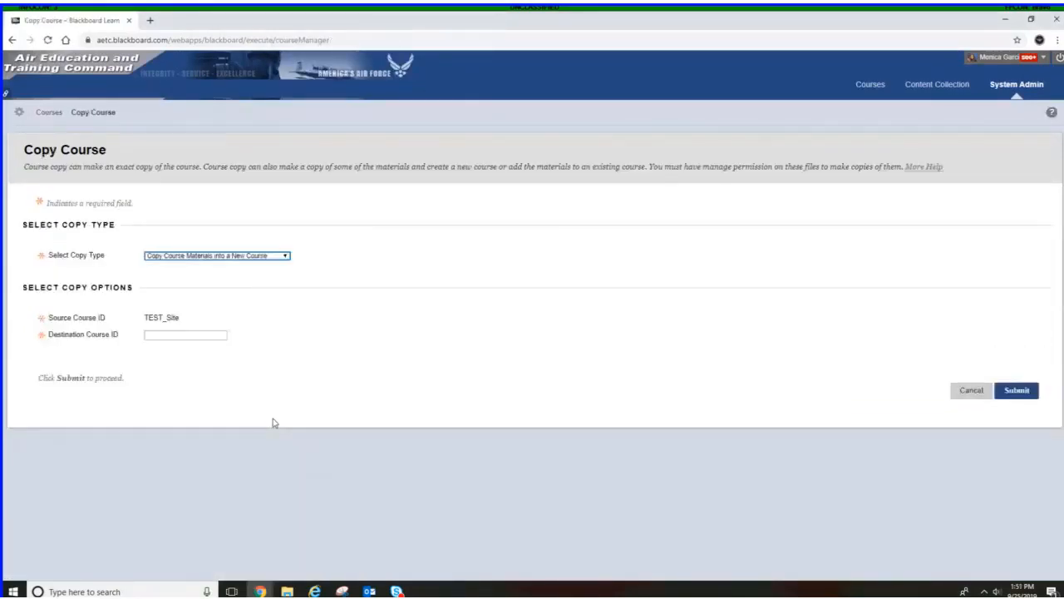
Switch the copy type to Copy Course Materials into an Existing Course and search the destination course browser for demo01
{"action": "left_click", "coordinate": [268, 256]}
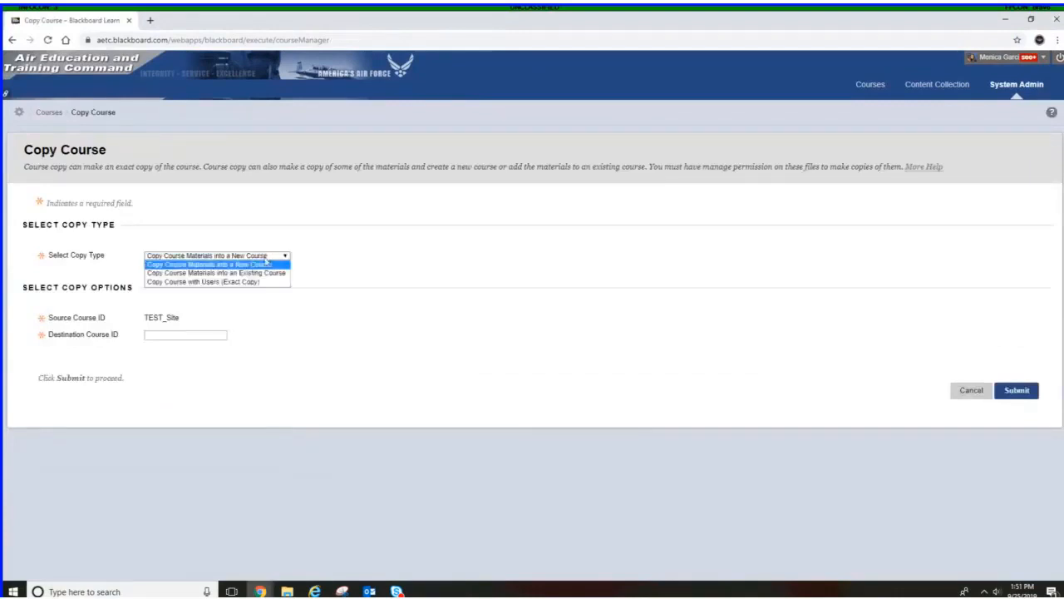
{"action": "left_click", "coordinate": [268, 273]}
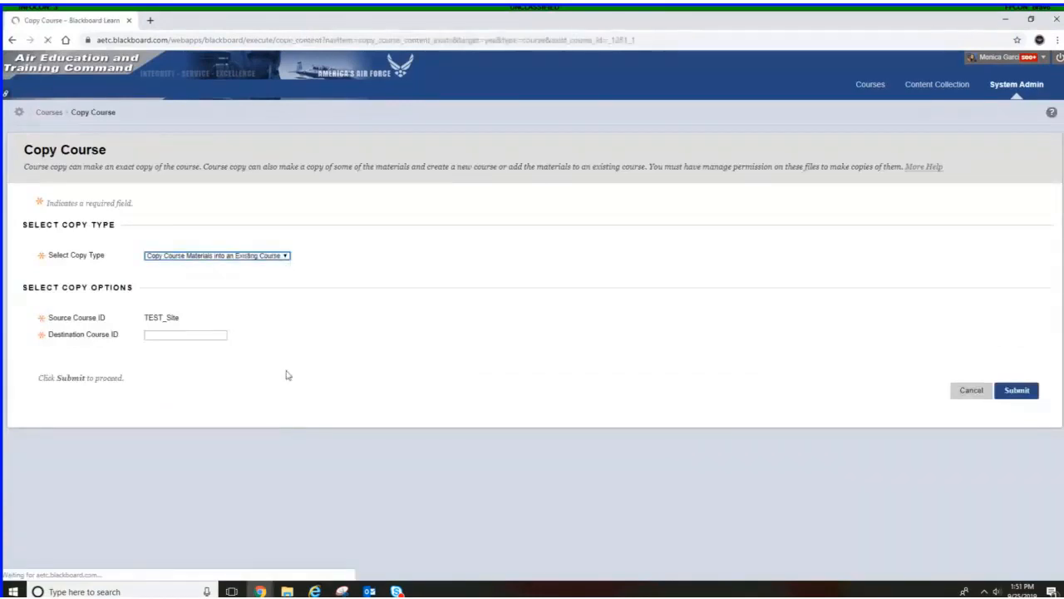
{"action": "left_click", "coordinate": [248, 336]}
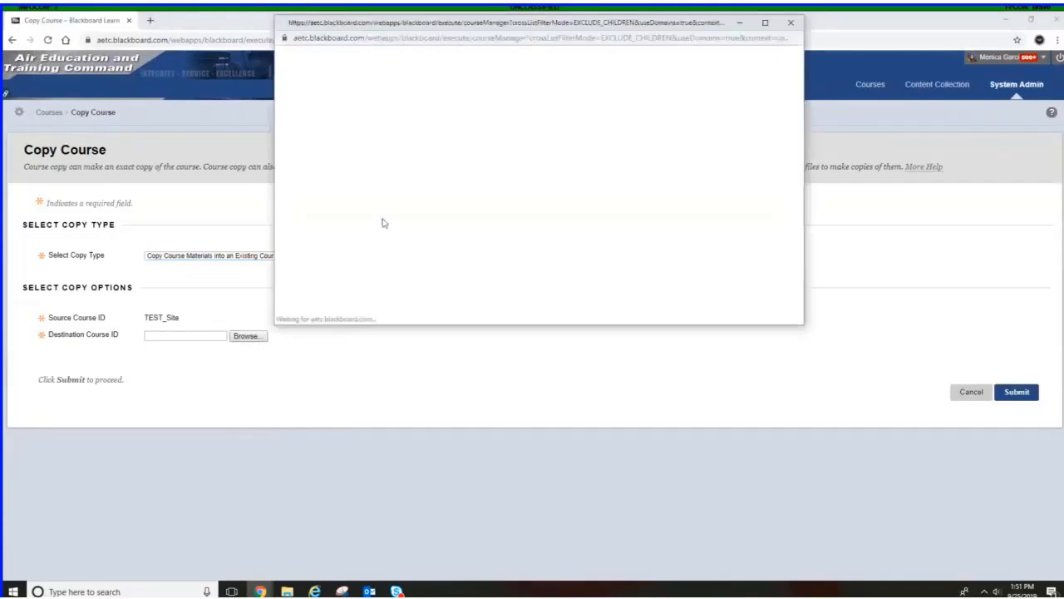
{"action": "left_click_drag", "start_coordinate": [475, 100], "coordinate": [441, 104]}
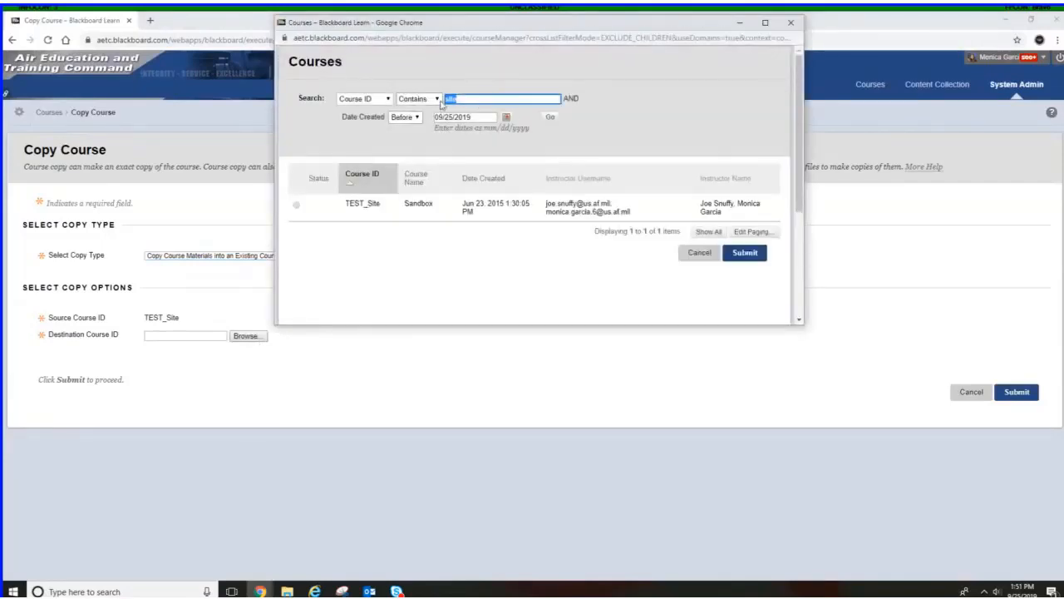
{"action": "type", "text": "demo01"}
{"action": "left_click", "coordinate": [297, 204]}
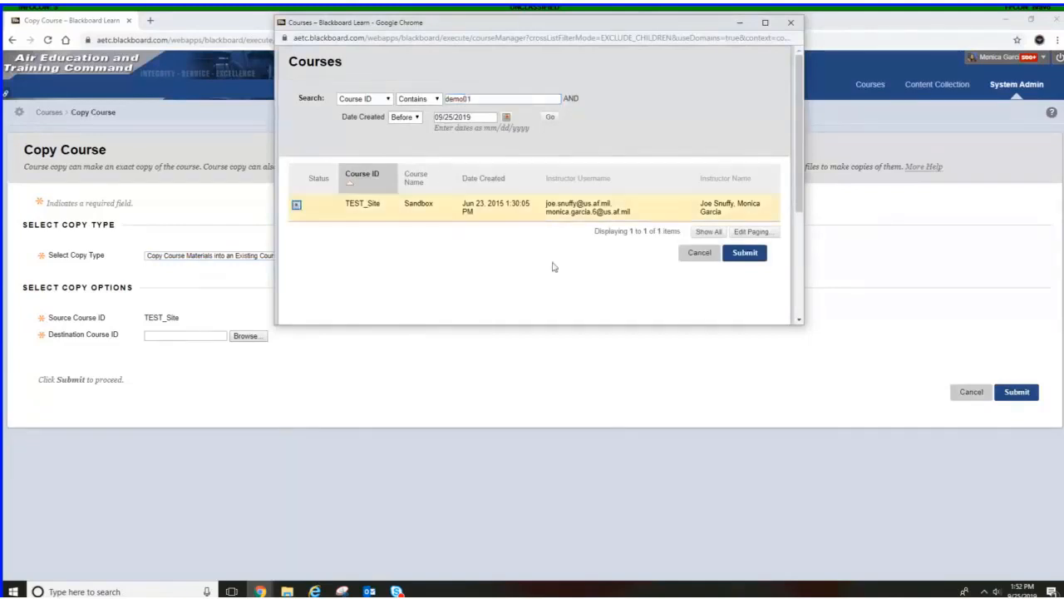
{"action": "left_click", "coordinate": [549, 118]}
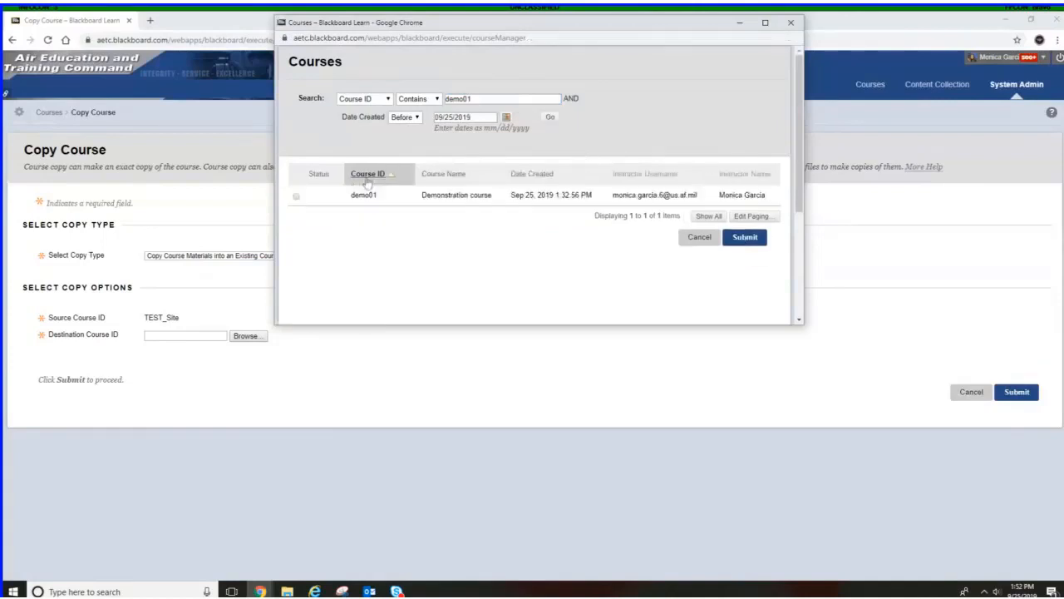
Choose demo01 as the destination course and submit to continue to the copy options
{"action": "left_click", "coordinate": [297, 197]}
{"action": "left_click", "coordinate": [737, 239]}
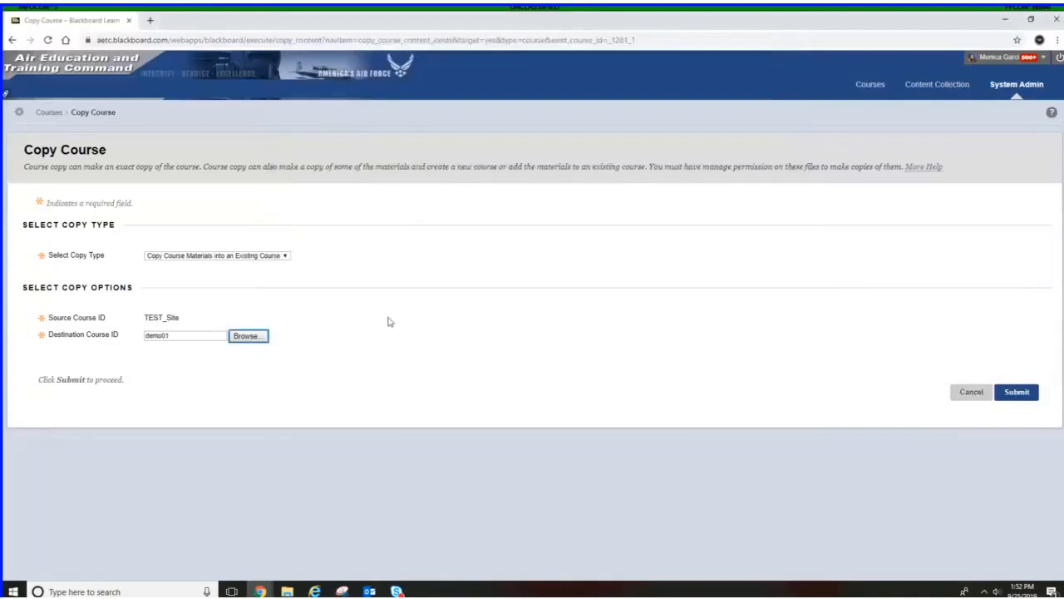
{"action": "left_click", "coordinate": [1015, 397]}
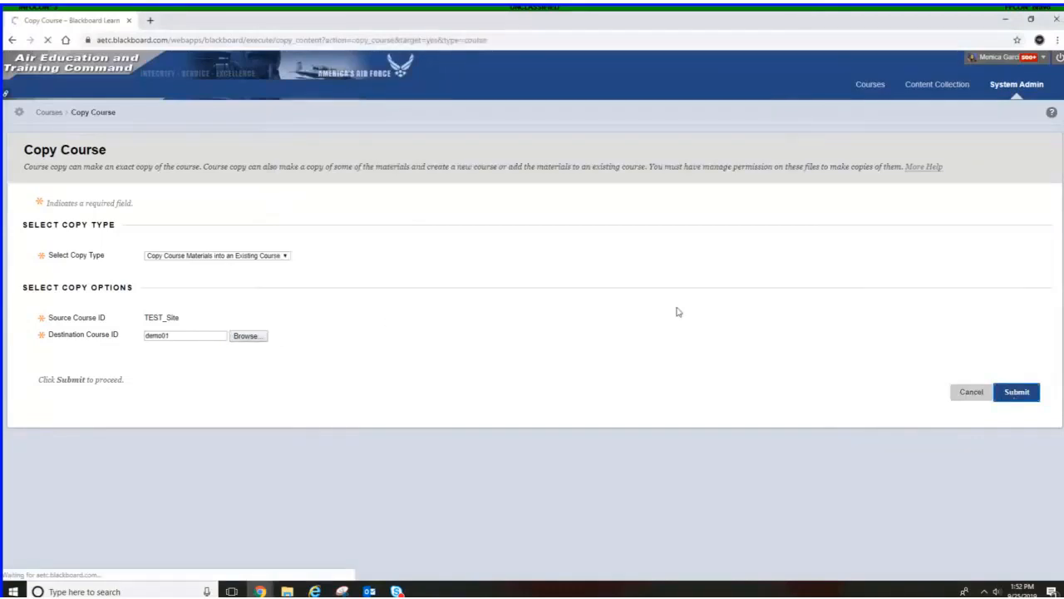
Copy only the Welcome content area, with links and copies of the content including the entire course home folder, and submit
{"action": "scroll", "coordinate": [665, 328], "scroll_direction": "down", "scroll_amount": 3}
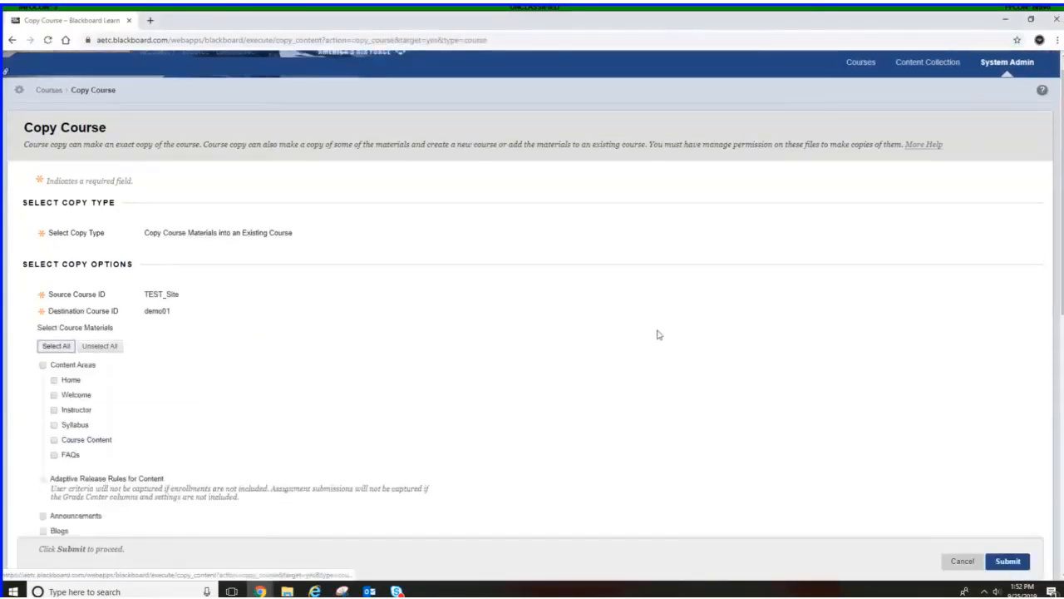
{"action": "scroll", "coordinate": [655, 314], "scroll_direction": "down", "scroll_amount": 1}
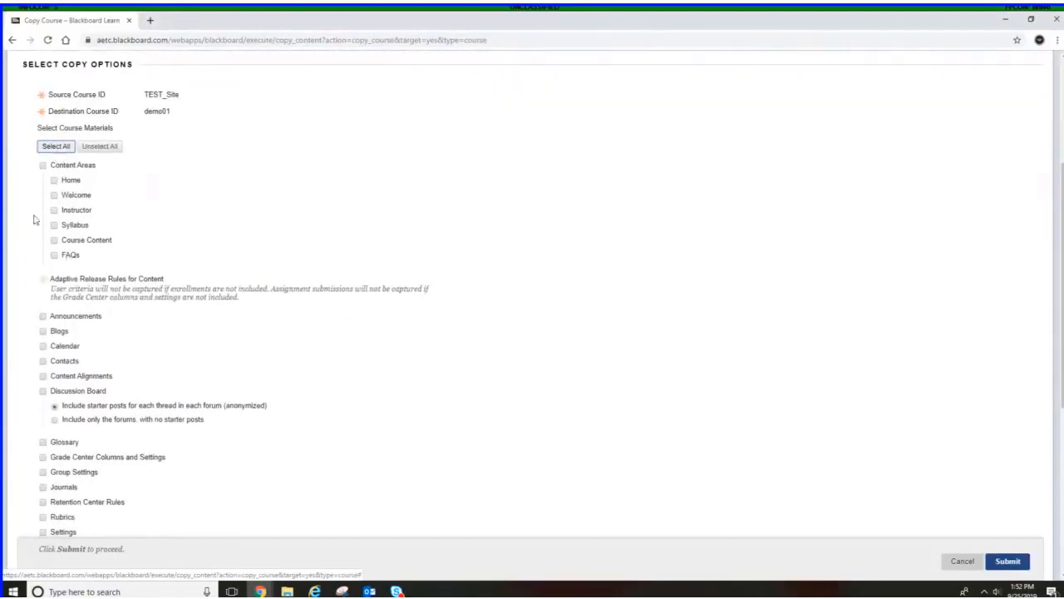
{"action": "left_click", "coordinate": [54, 196]}
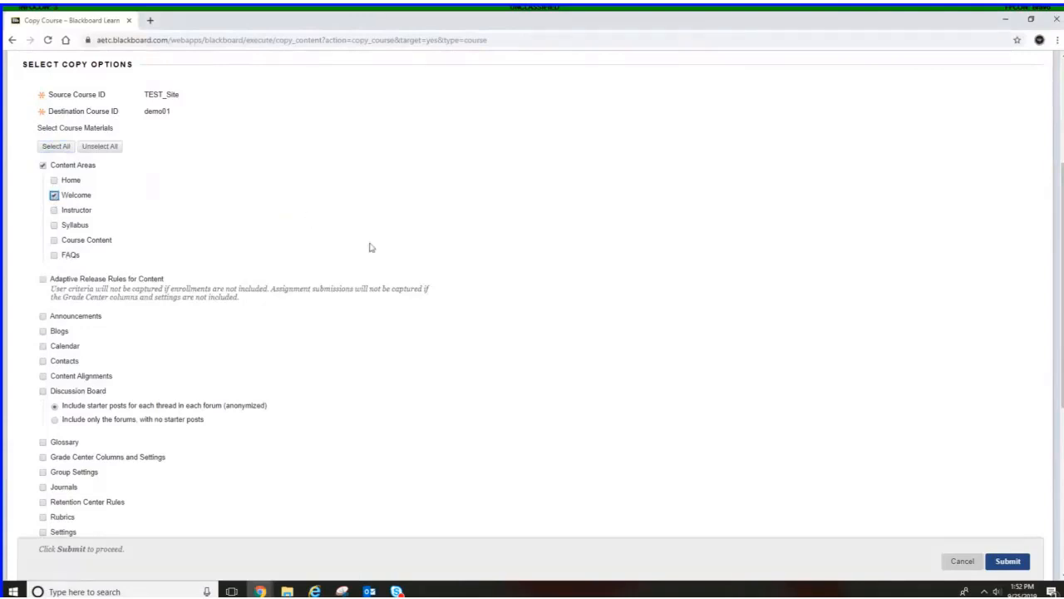
{"action": "scroll", "coordinate": [371, 244], "scroll_direction": "down", "scroll_amount": 5}
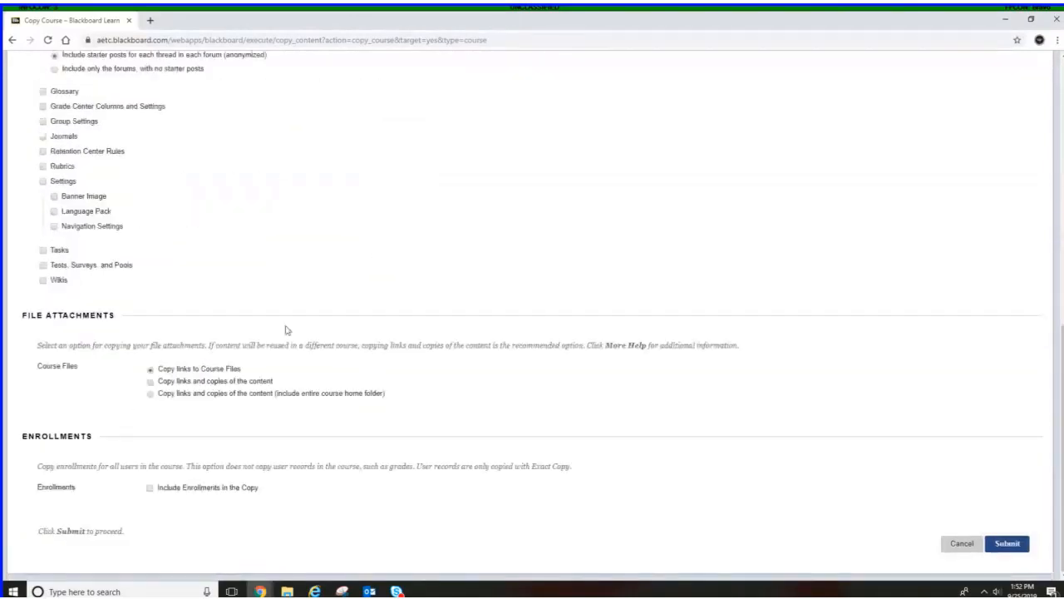
{"action": "left_click", "coordinate": [151, 394]}
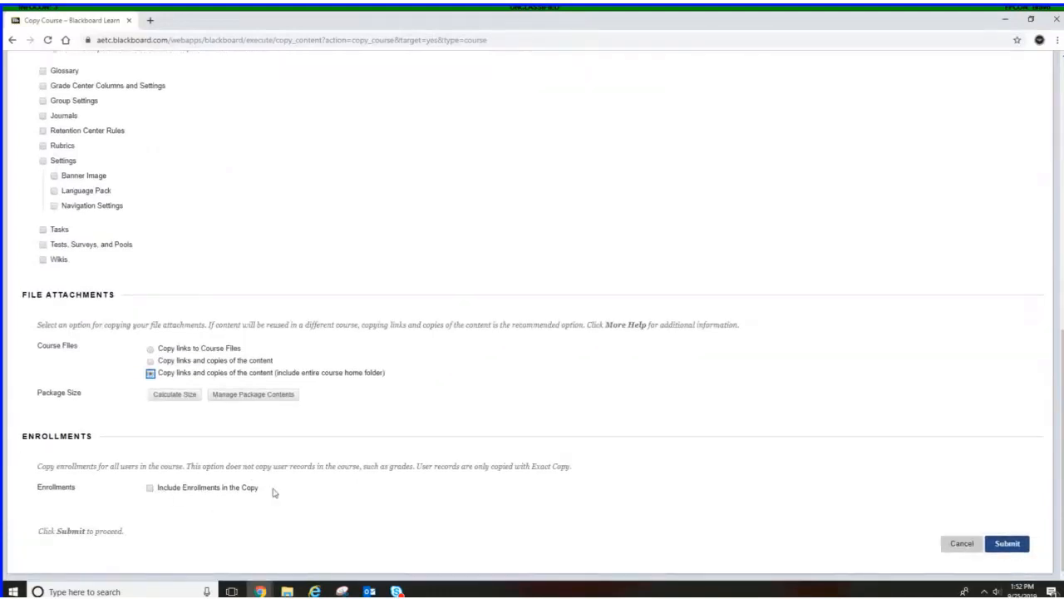
{"action": "scroll", "coordinate": [573, 259], "scroll_direction": "up", "scroll_amount": 7}
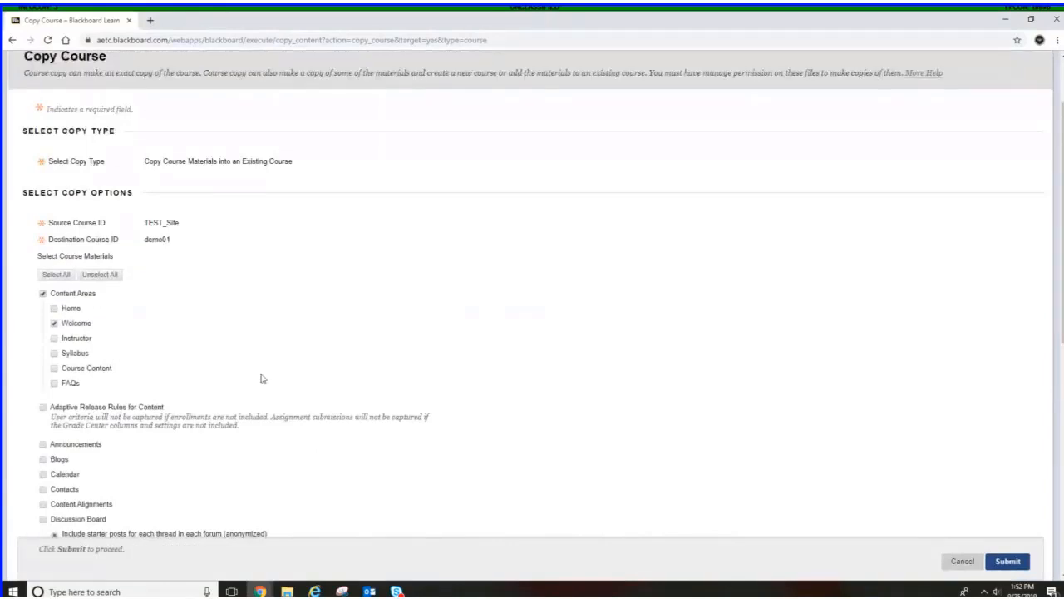
{"action": "left_click", "coordinate": [1013, 563]}
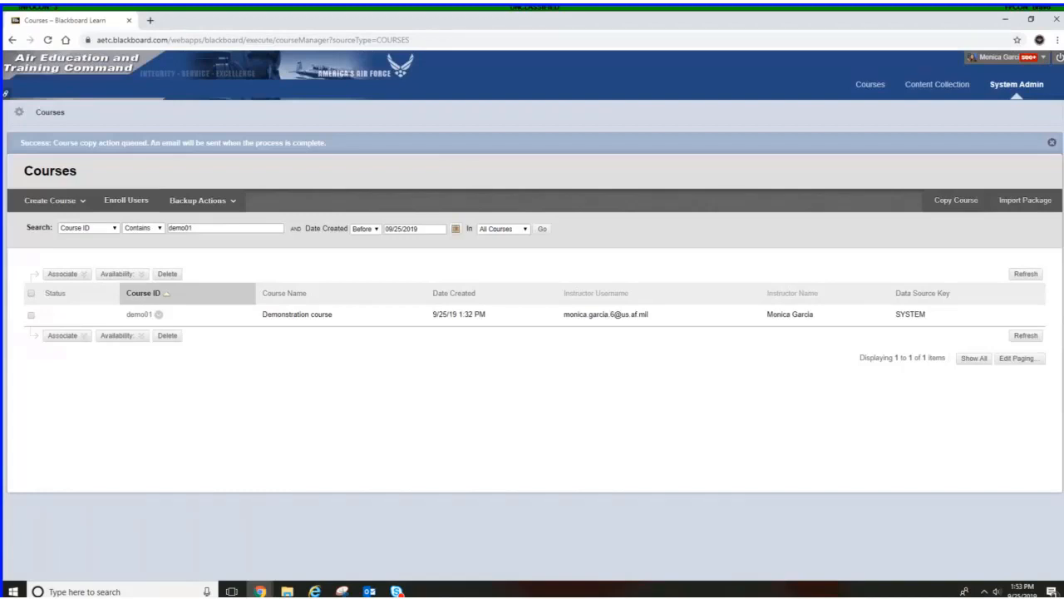
Return to the admin course list and search for course IDs containing AOL
{"action": "left_click", "coordinate": [1033, 87]}
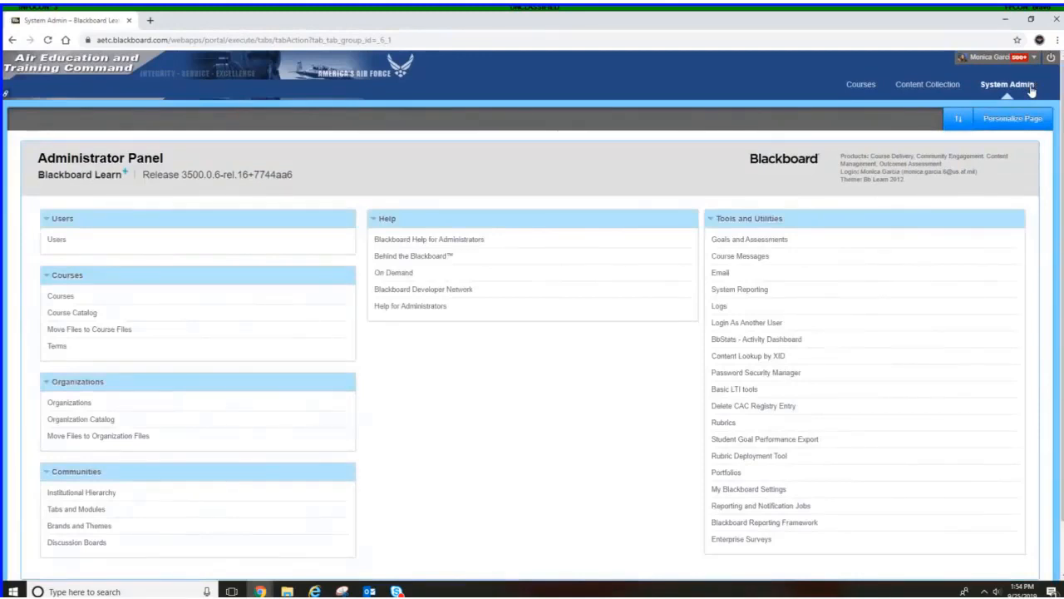
{"action": "left_click", "coordinate": [60, 297]}
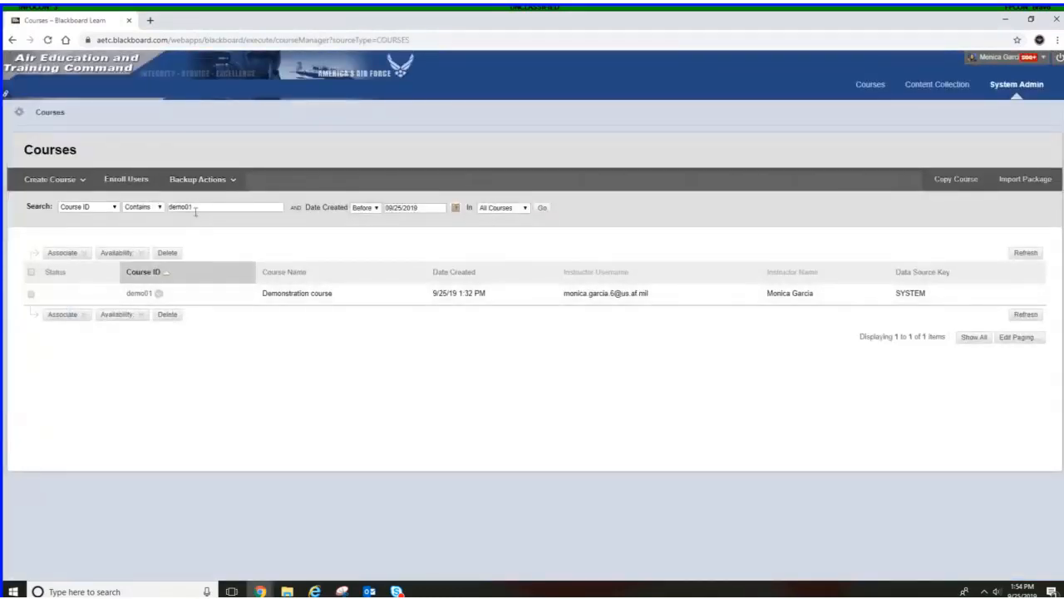
{"action": "left_click_drag", "start_coordinate": [196, 211], "coordinate": [168, 209]}
{"action": "type", "text": "50"}
{"action": "left_click", "coordinate": [542, 210]}
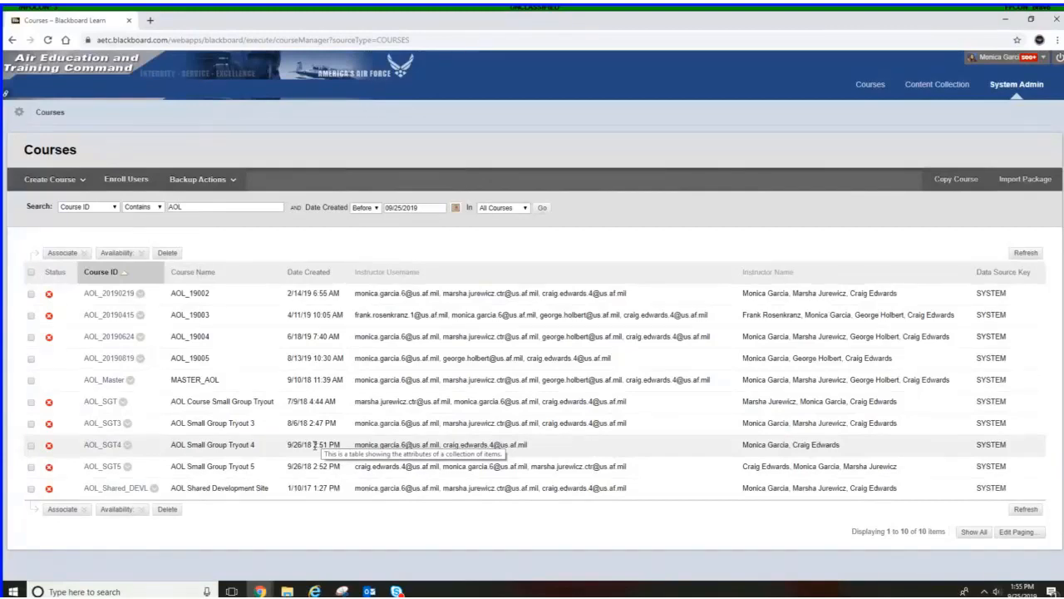
Open the Export/Archive page for course AOL_Shared_DEVL
{"action": "left_click", "coordinate": [31, 491]}
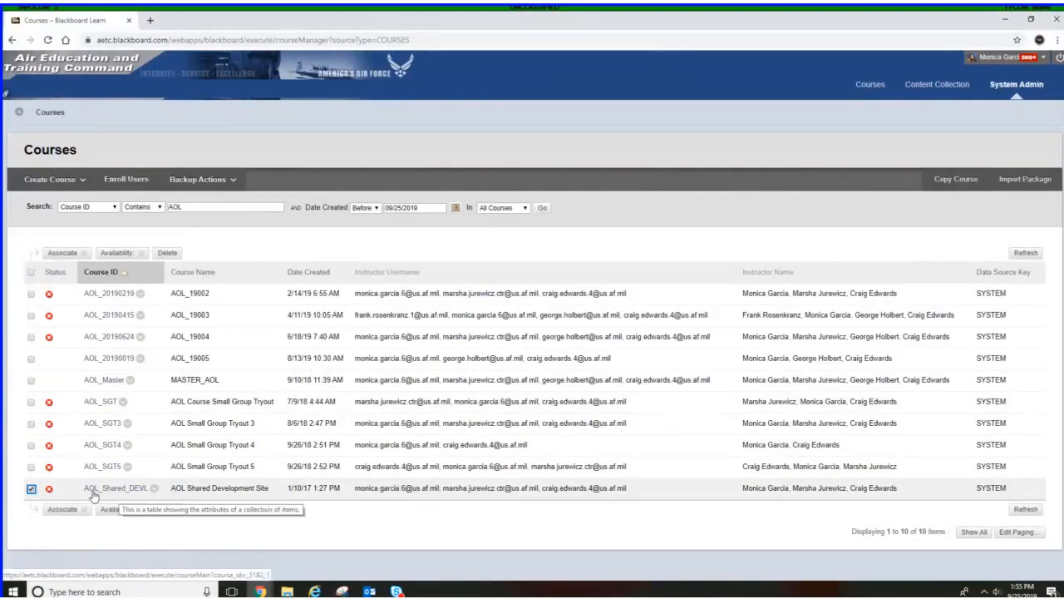
{"action": "left_click", "coordinate": [154, 490]}
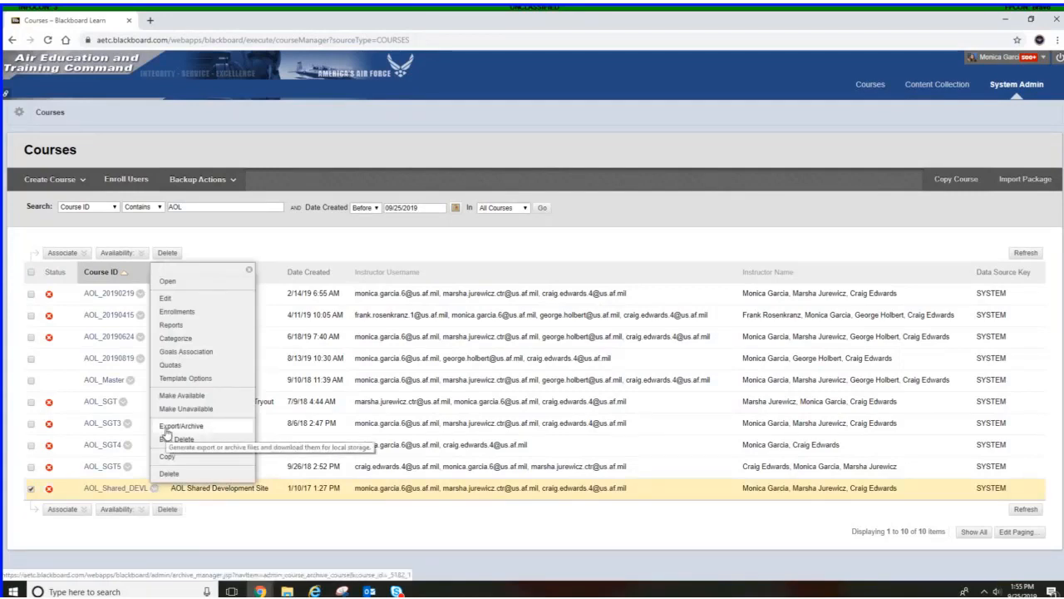
{"action": "left_click", "coordinate": [165, 433]}
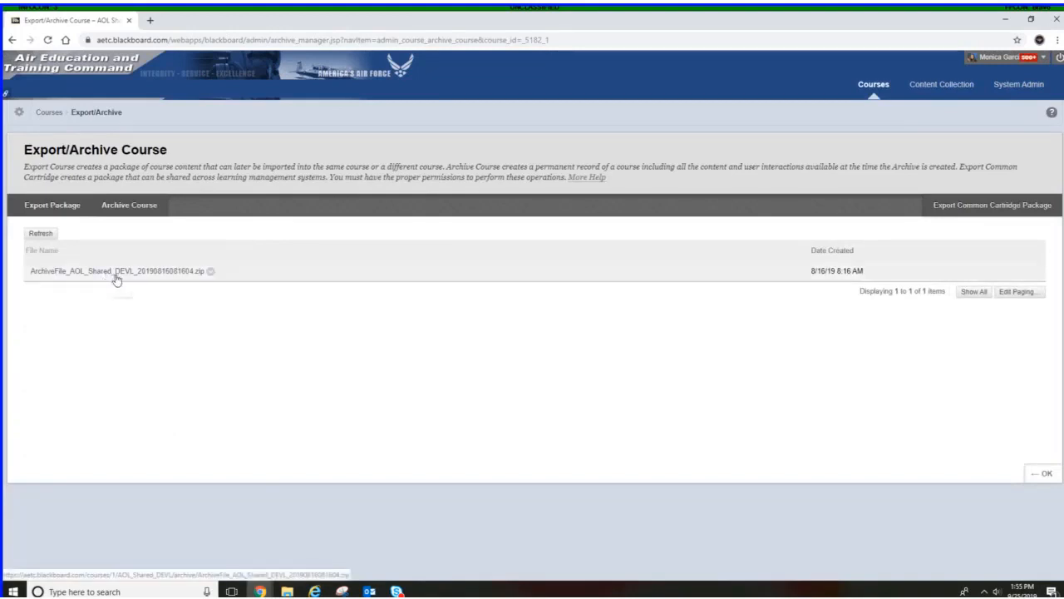
Archive course AOL_20190415 including Grade Center History and copies of files inside and outside the course default directory
{"action": "left_click", "coordinate": [12, 40]}
{"action": "left_click", "coordinate": [12, 40]}
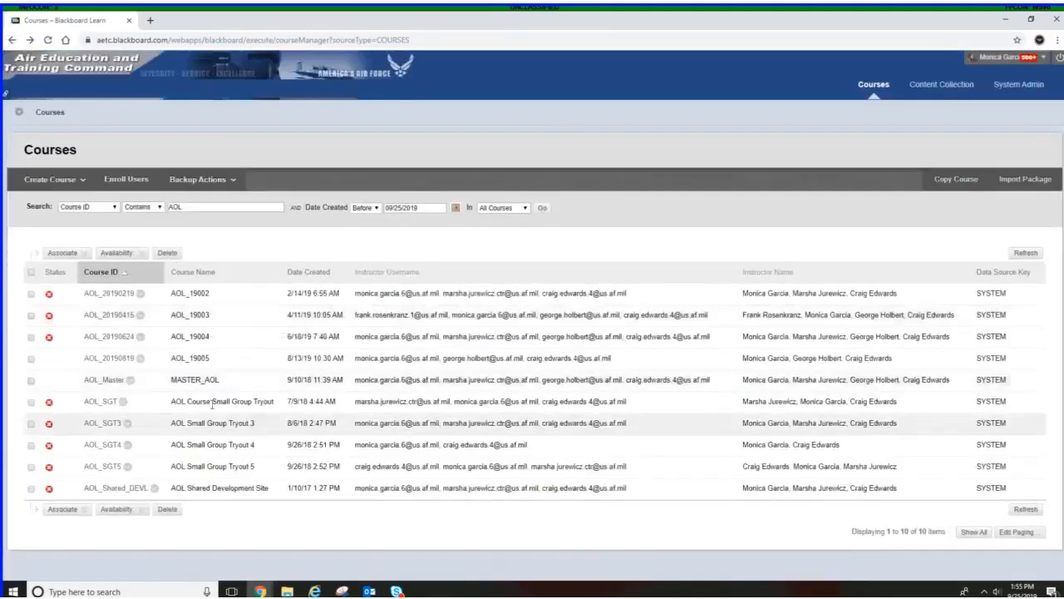
{"action": "left_click", "coordinate": [141, 317]}
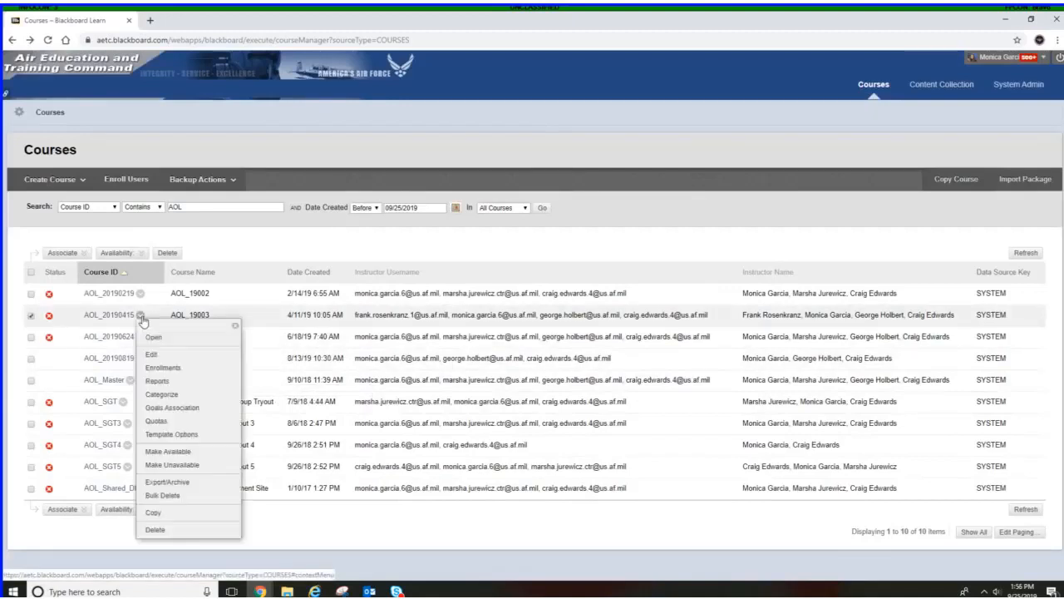
{"action": "left_click", "coordinate": [164, 482]}
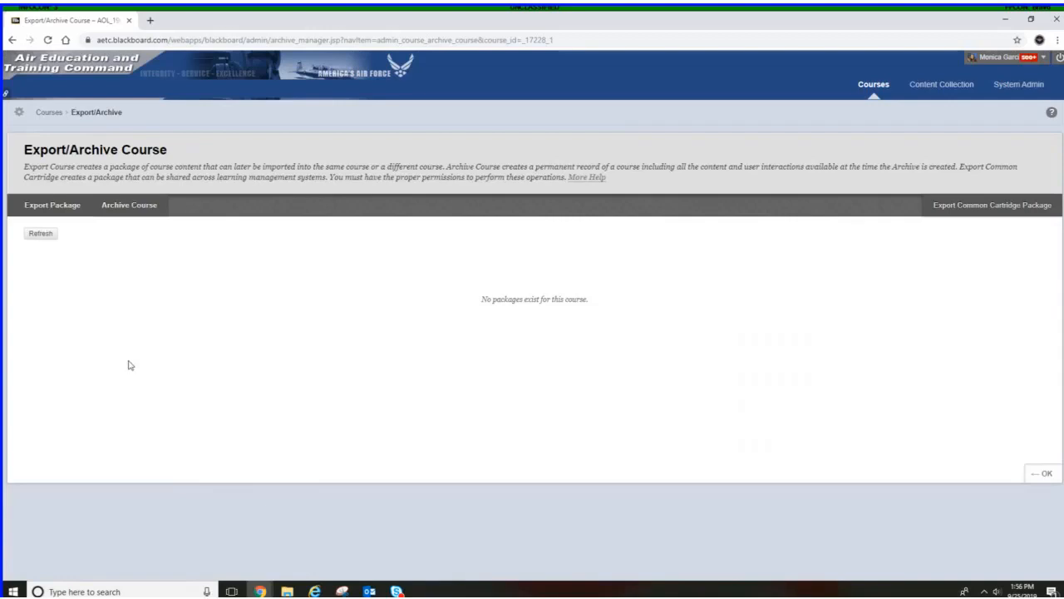
{"action": "left_click", "coordinate": [125, 210]}
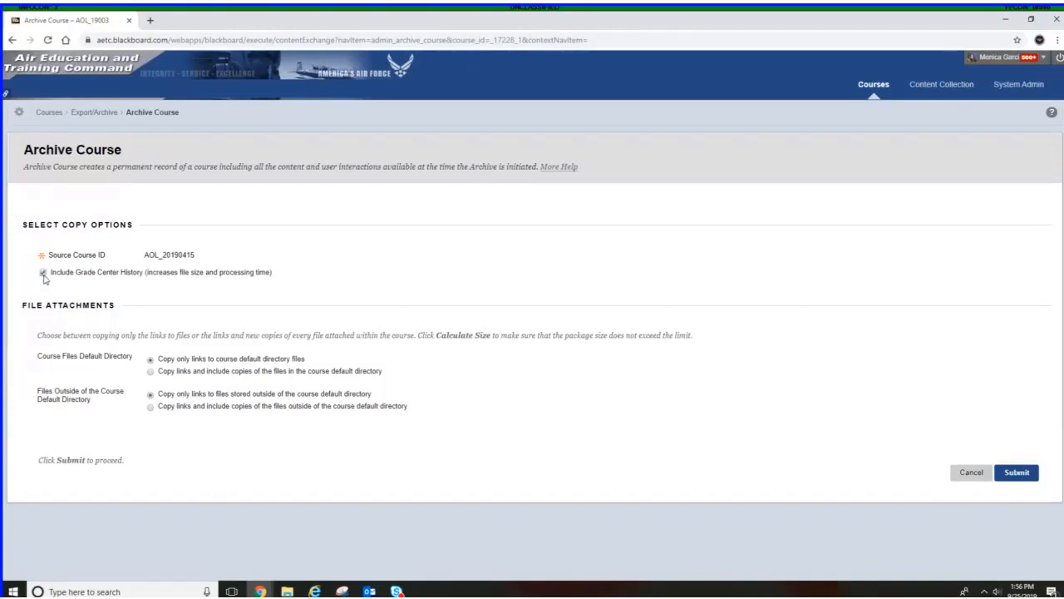
{"action": "left_click", "coordinate": [43, 275]}
{"action": "left_click", "coordinate": [151, 372]}
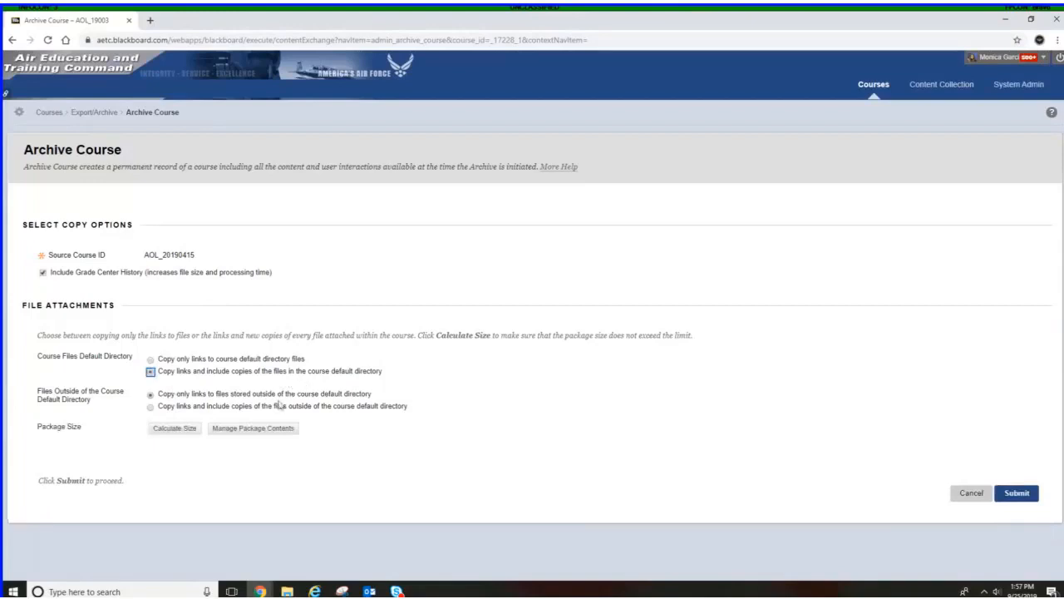
{"action": "left_click", "coordinate": [152, 408]}
{"action": "left_click", "coordinate": [347, 407]}
{"action": "left_click", "coordinate": [1016, 493]}
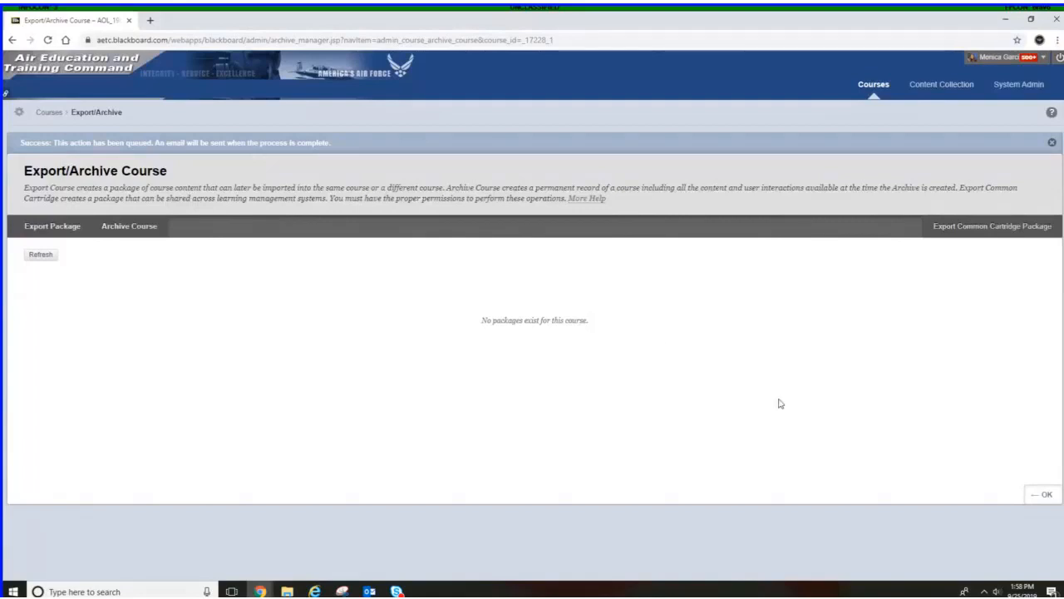
Search the course list for aol and preview the AOL Shared Development Site course
{"action": "left_click", "coordinate": [1033, 499]}
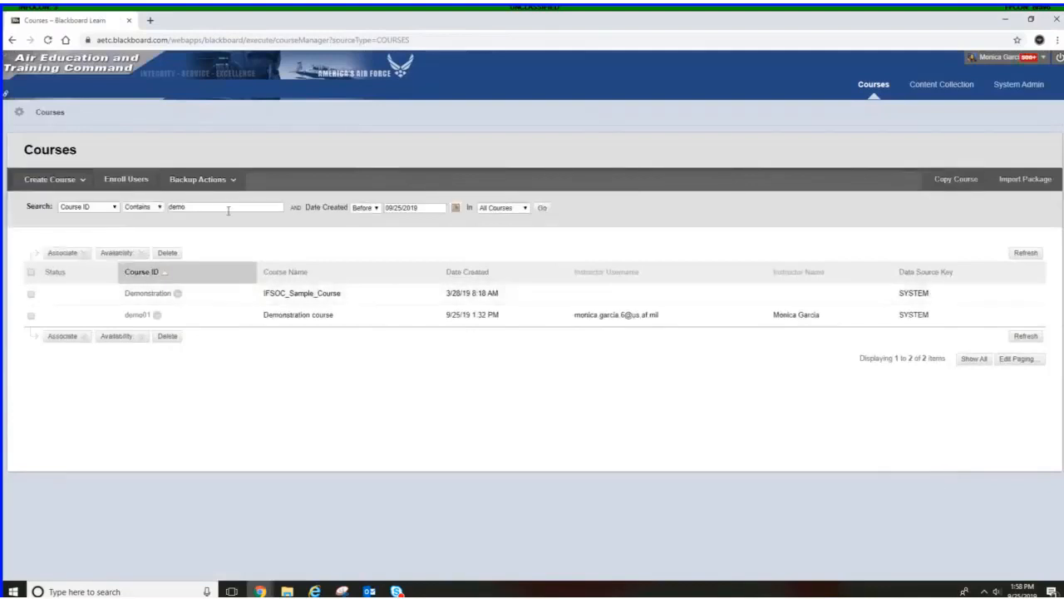
{"action": "double_click", "coordinate": [178, 207]}
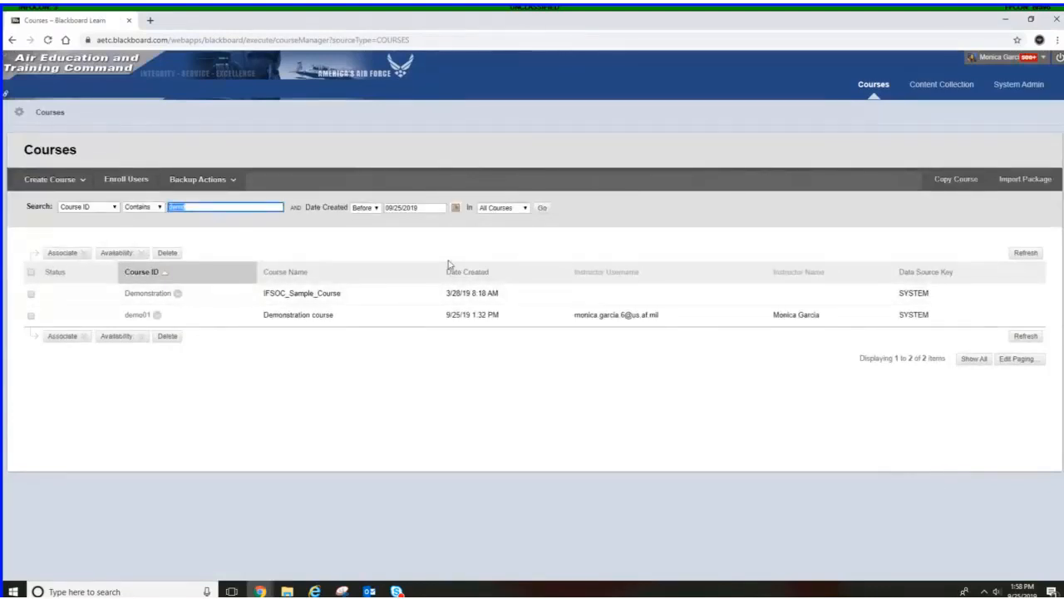
{"action": "type", "text": "aet"}
{"action": "left_click", "coordinate": [541, 208]}
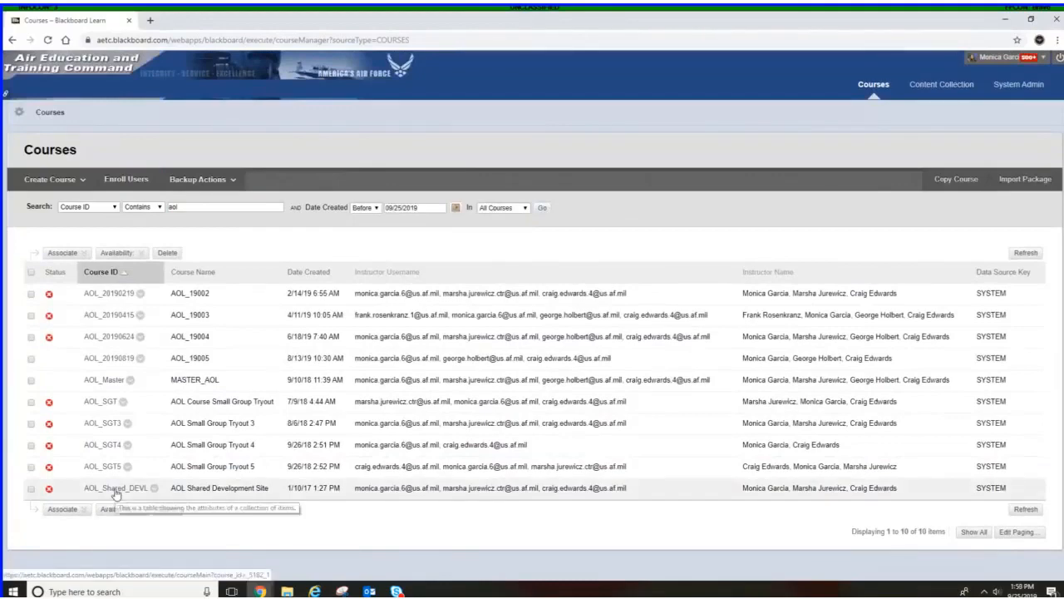
{"action": "left_click", "coordinate": [115, 491]}
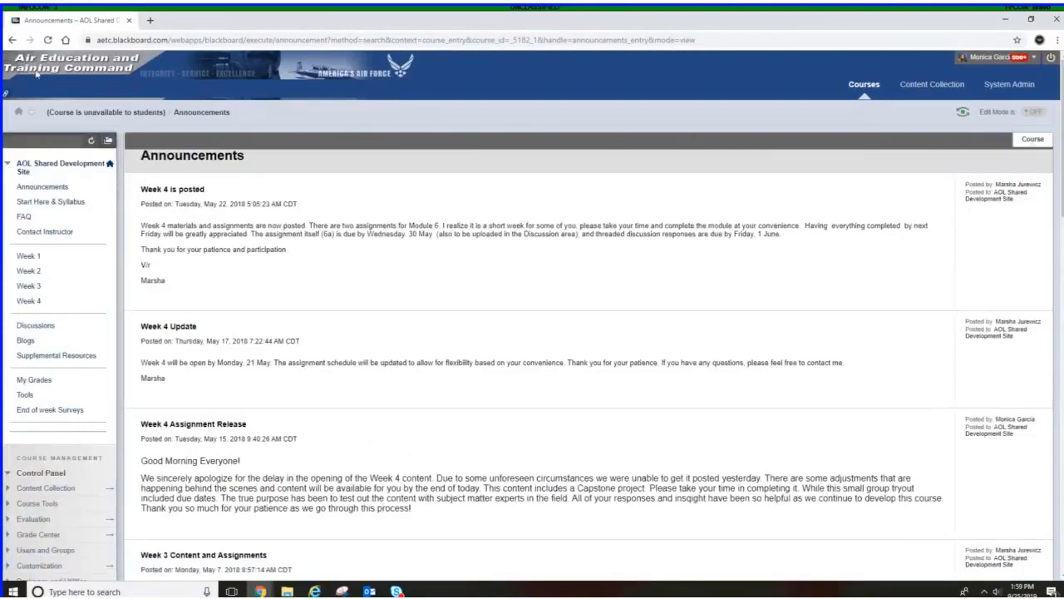
{"action": "left_click", "coordinate": [12, 41]}
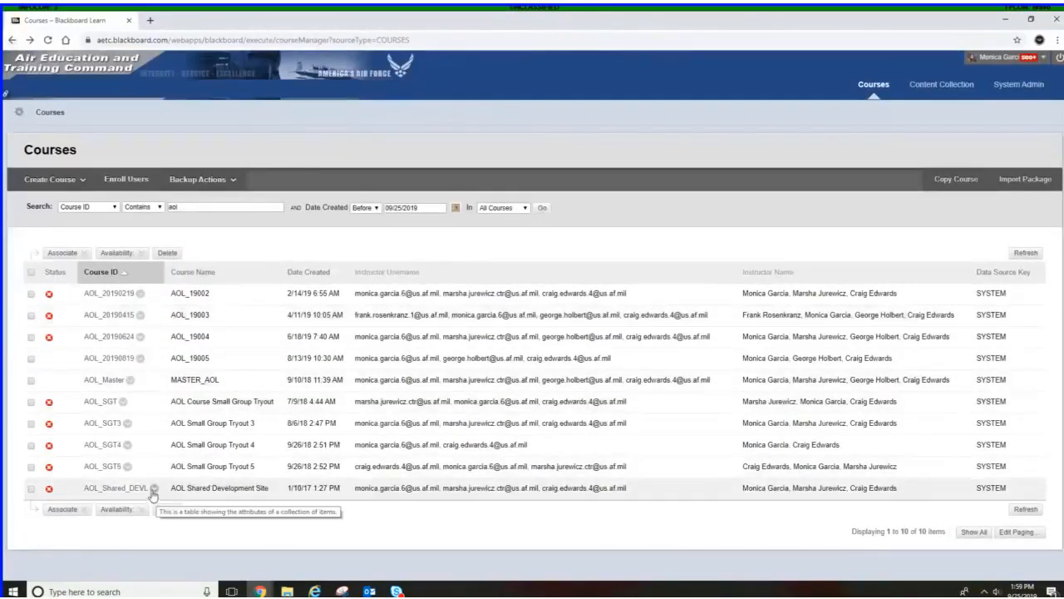
Open the Export/Archive page for AOL_Shared_DEVL and save its archive zip file into the Documents AOL folder
{"action": "left_click", "coordinate": [154, 489]}
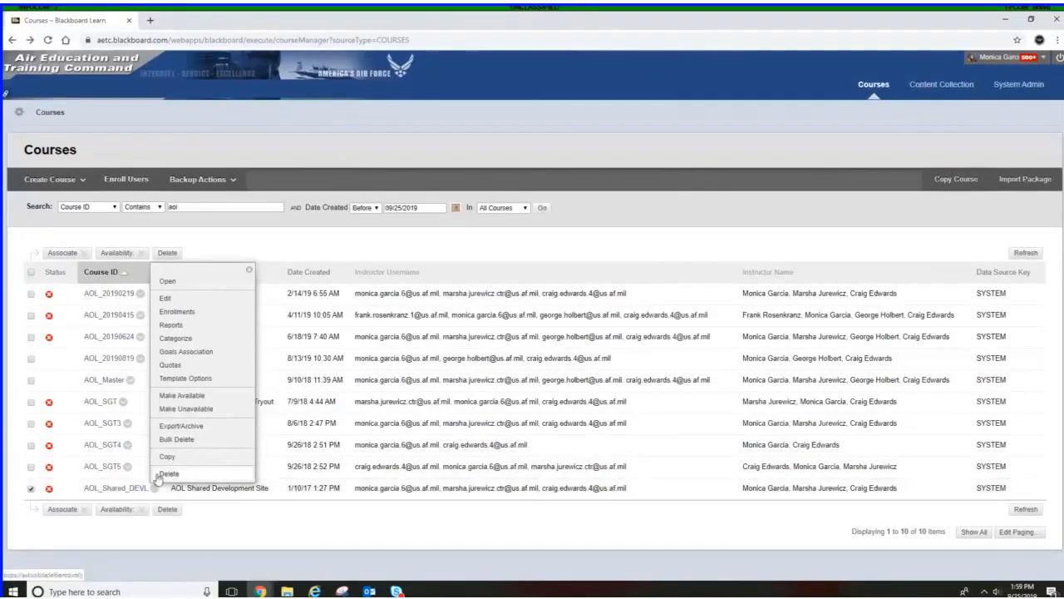
{"action": "left_click", "coordinate": [180, 428]}
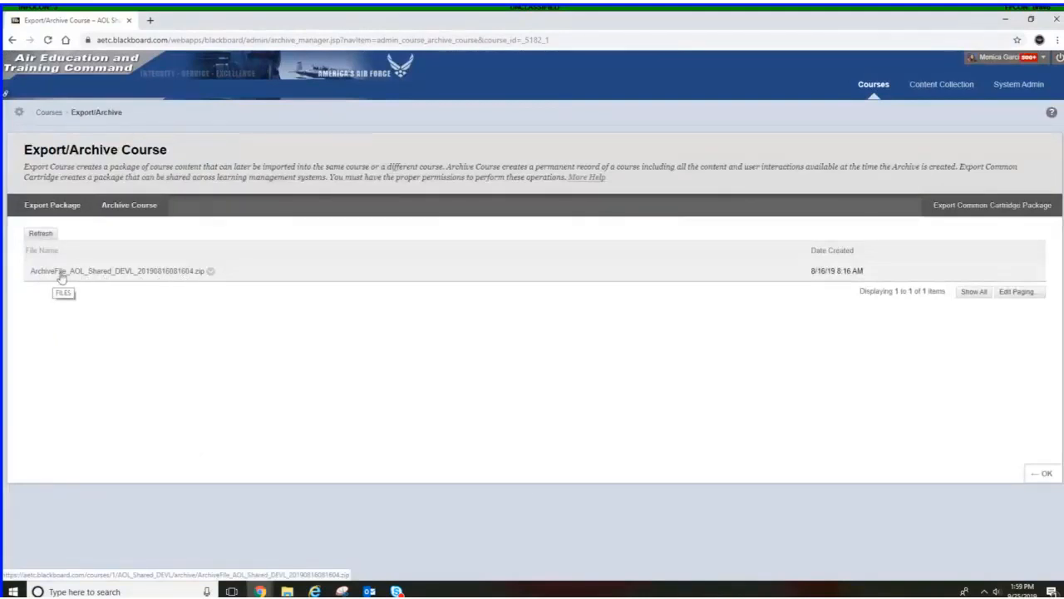
{"action": "left_click", "coordinate": [211, 273]}
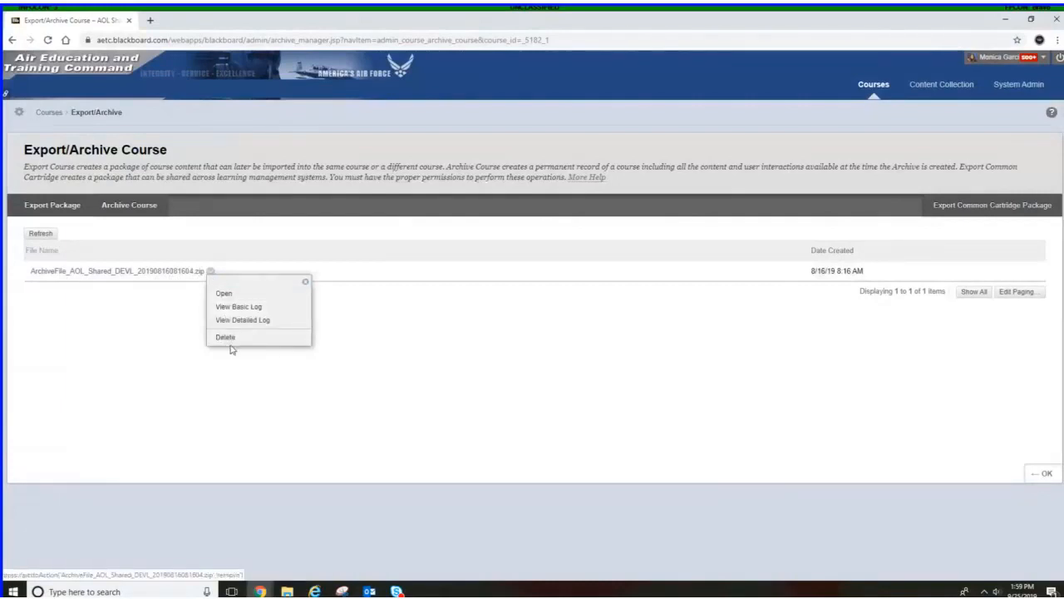
{"action": "left_click", "coordinate": [224, 296]}
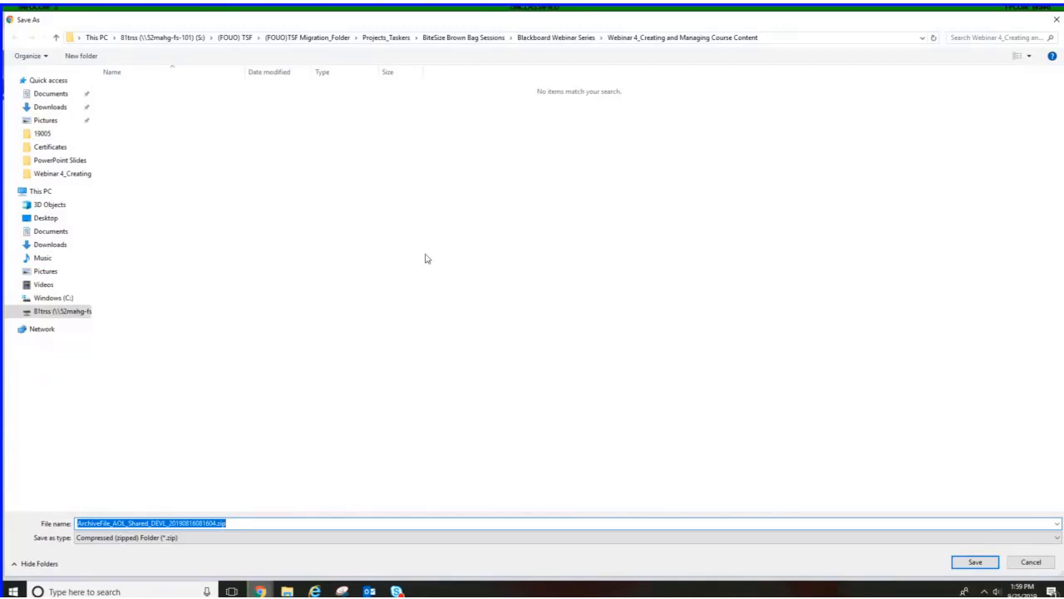
{"action": "left_click", "coordinate": [50, 175]}
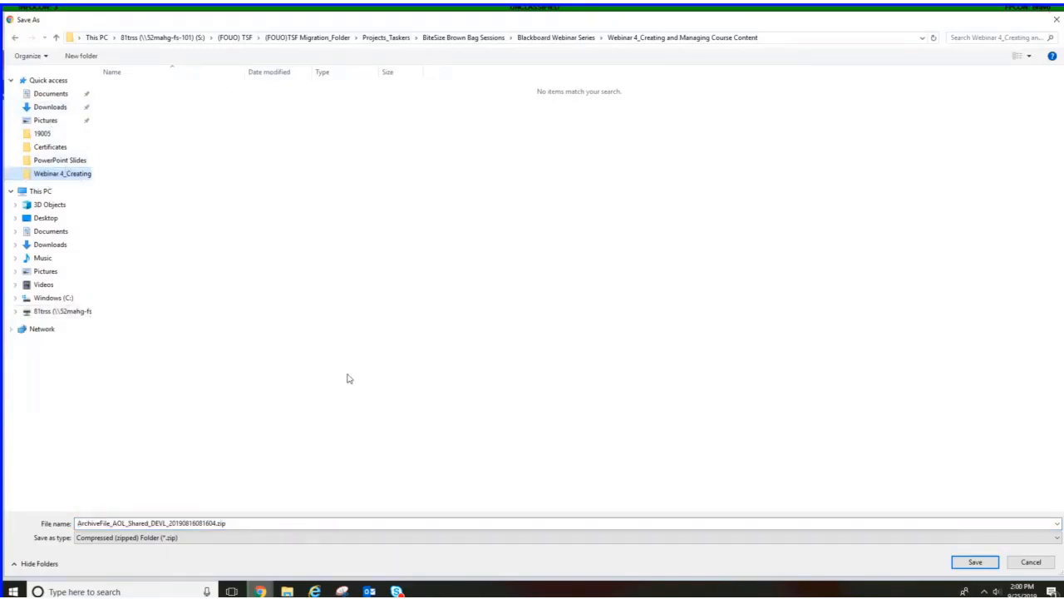
{"action": "left_click", "coordinate": [52, 233]}
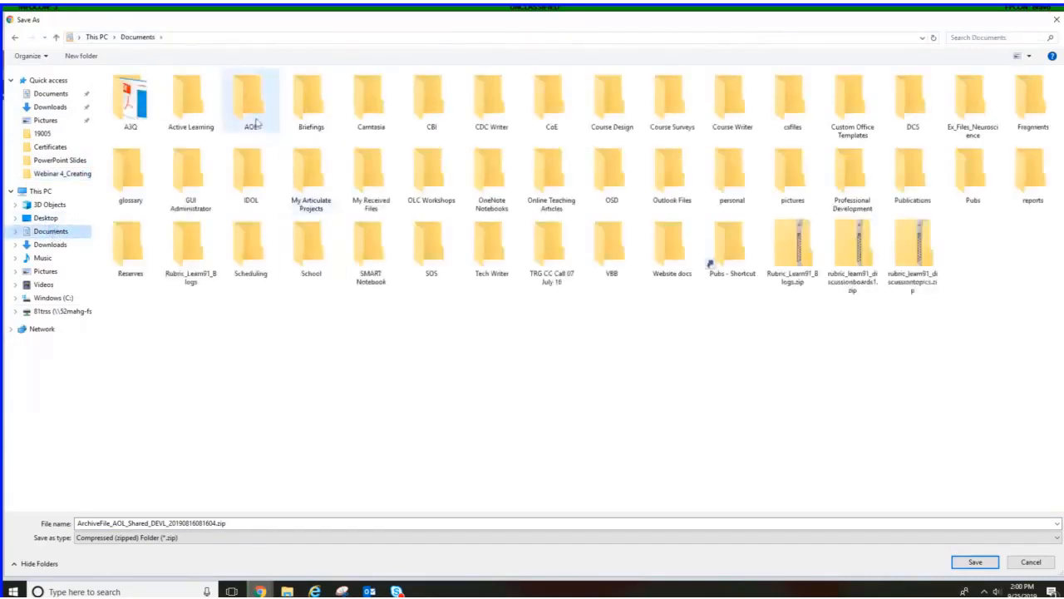
{"action": "left_click", "coordinate": [254, 111]}
{"action": "double_click", "coordinate": [255, 111]}
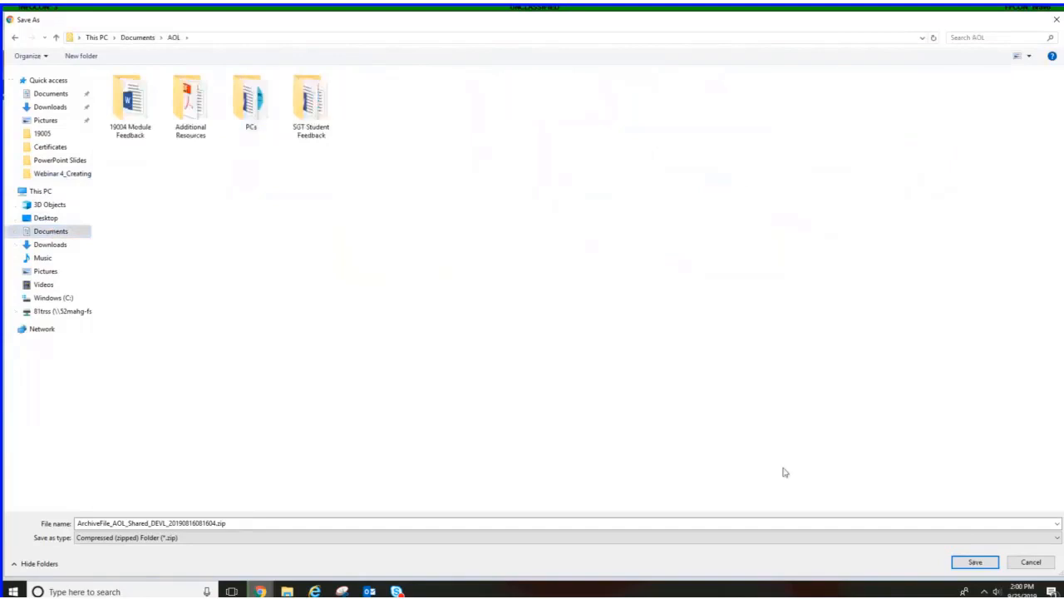
{"action": "left_click", "coordinate": [974, 562]}
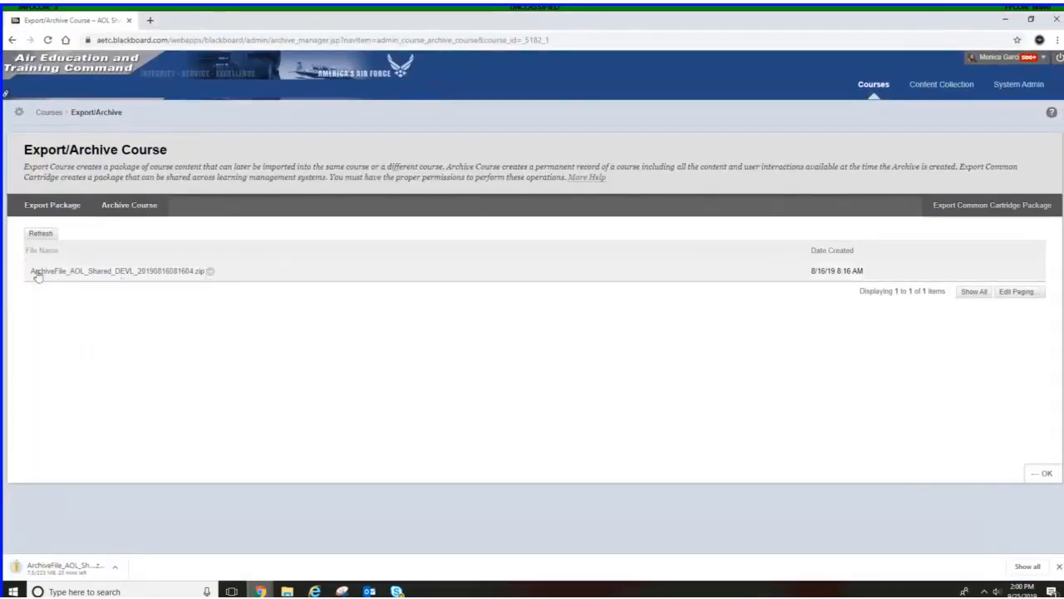
Return to the course list and open the Restore Course page from the course creation options
{"action": "left_click", "coordinate": [210, 271]}
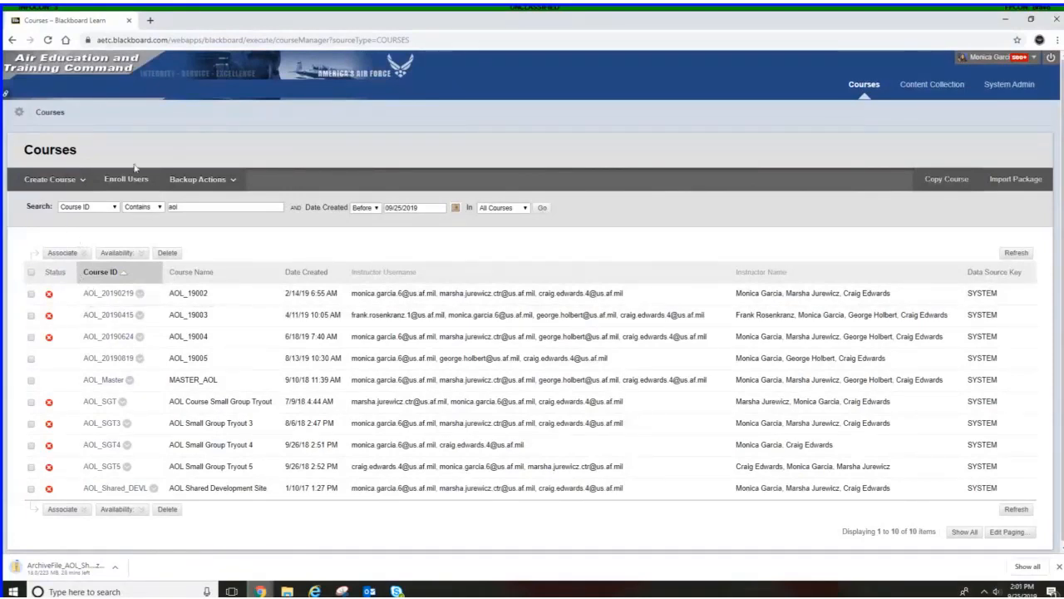
{"action": "left_click", "coordinate": [46, 181]}
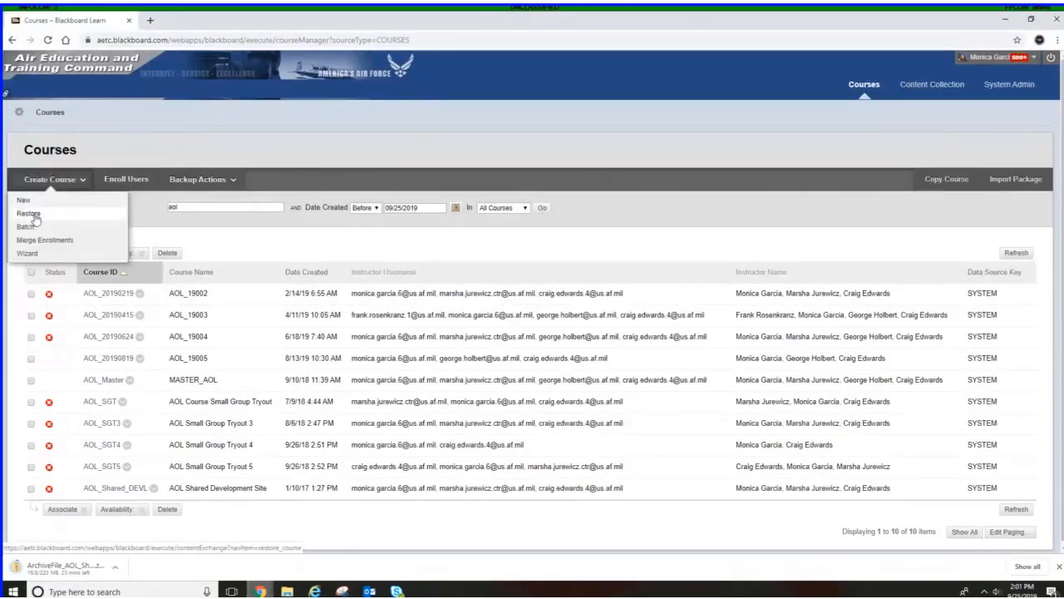
{"action": "left_click", "coordinate": [35, 217]}
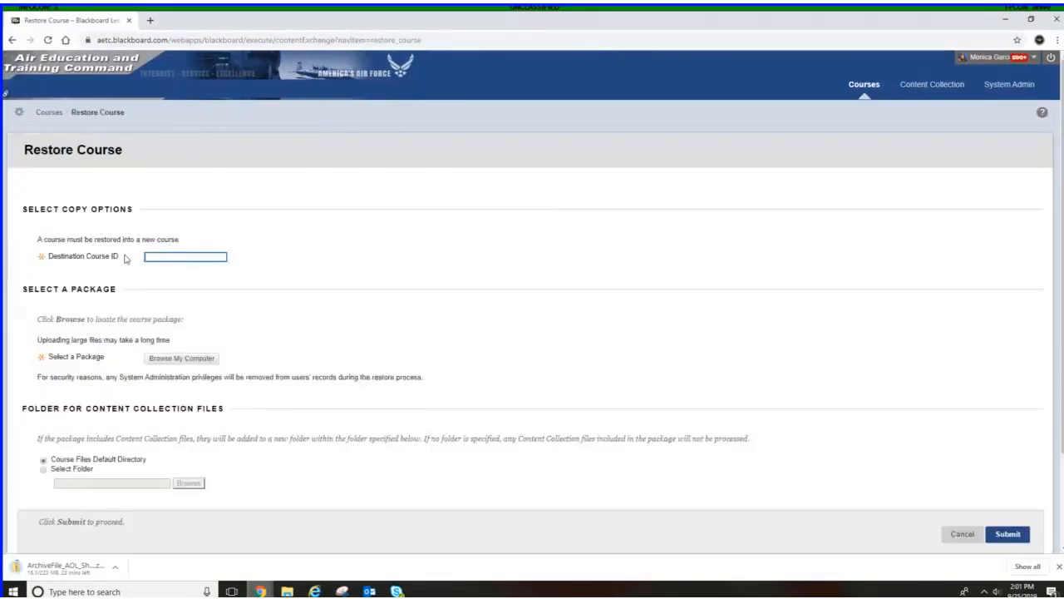
{"action": "left_click", "coordinate": [154, 257]}
{"action": "left_click", "coordinate": [188, 261]}
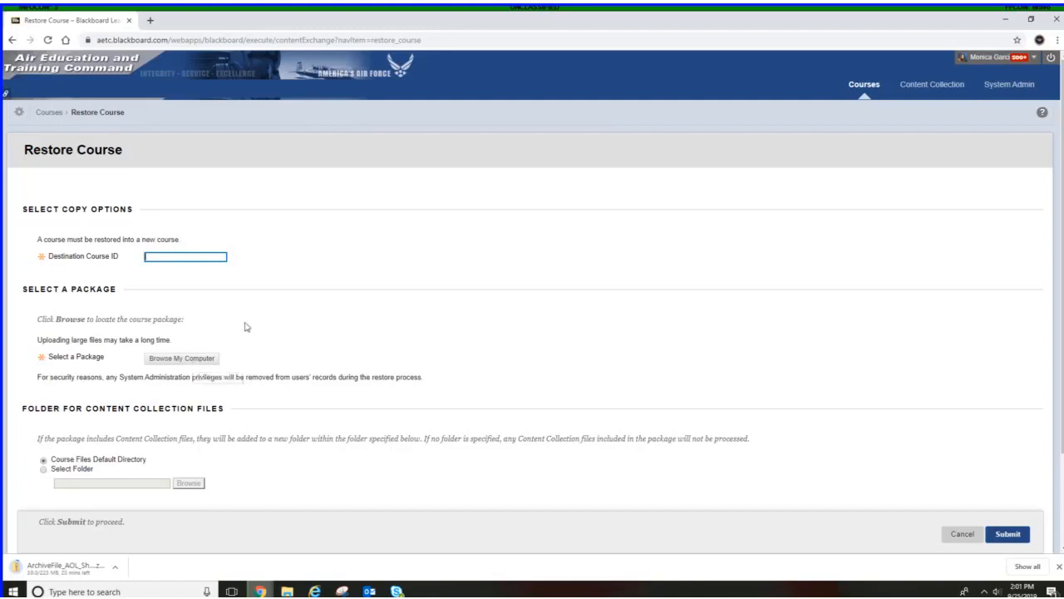
{"action": "scroll", "coordinate": [245, 325], "scroll_direction": "down", "scroll_amount": 2}
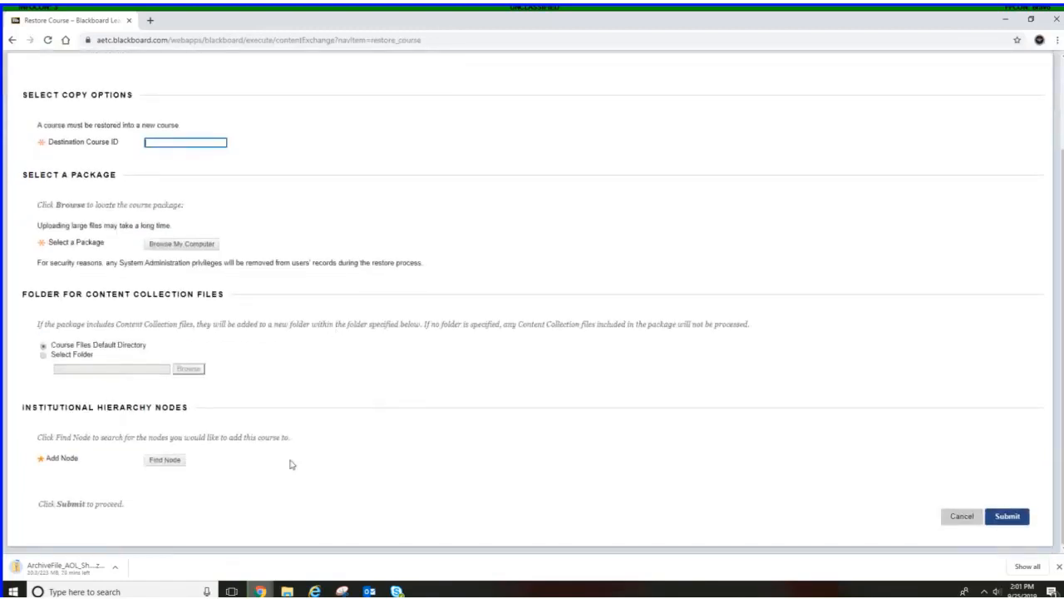